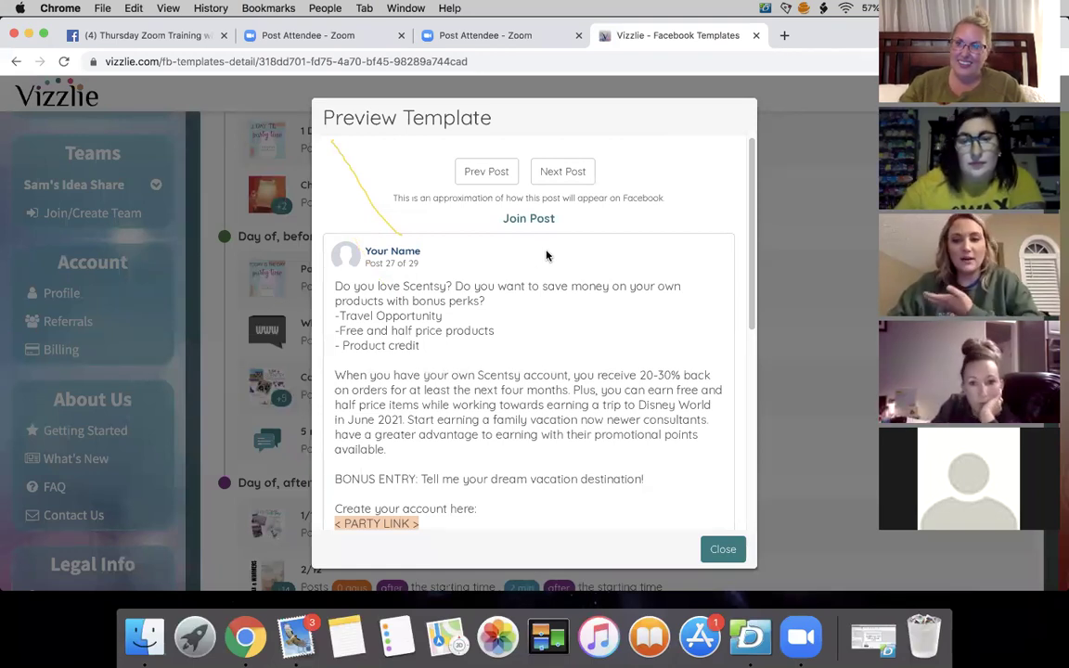
Read through the Join Post preview, from its text and party link placeholder to the attached images.
scroll(547, 256, down, 2)
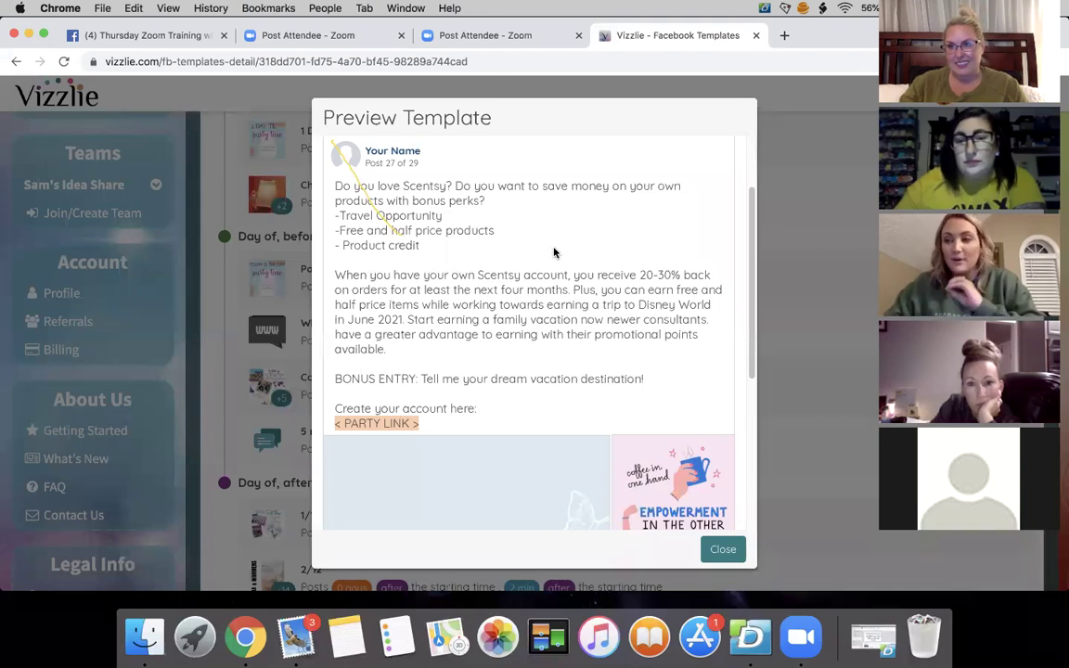
scroll(523, 240, down, 5)
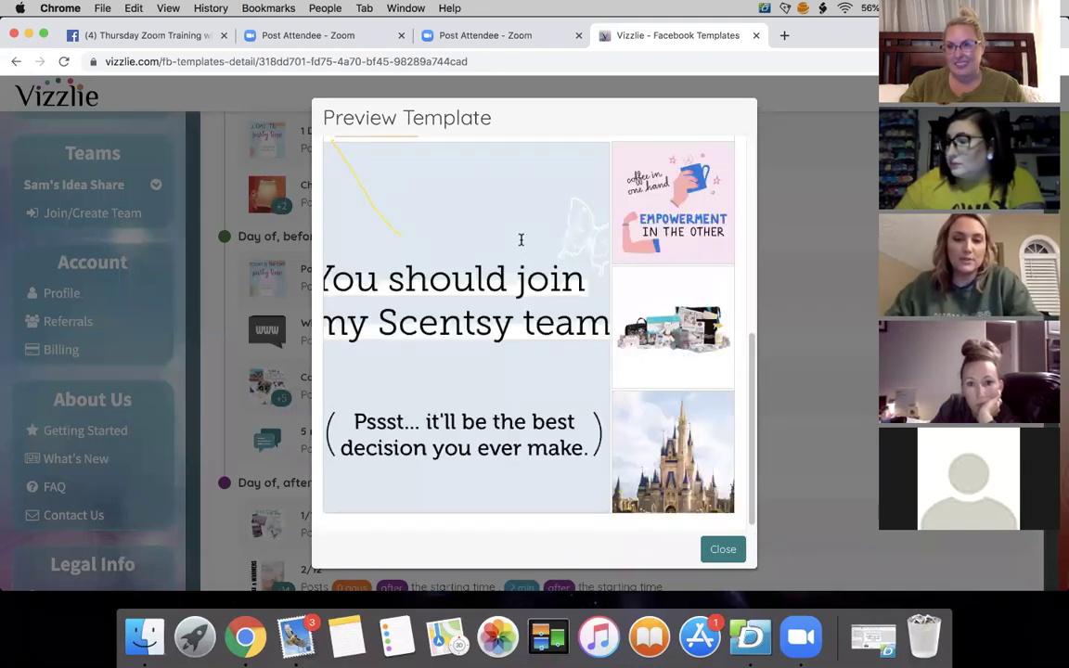
scroll(489, 247, up, 4)
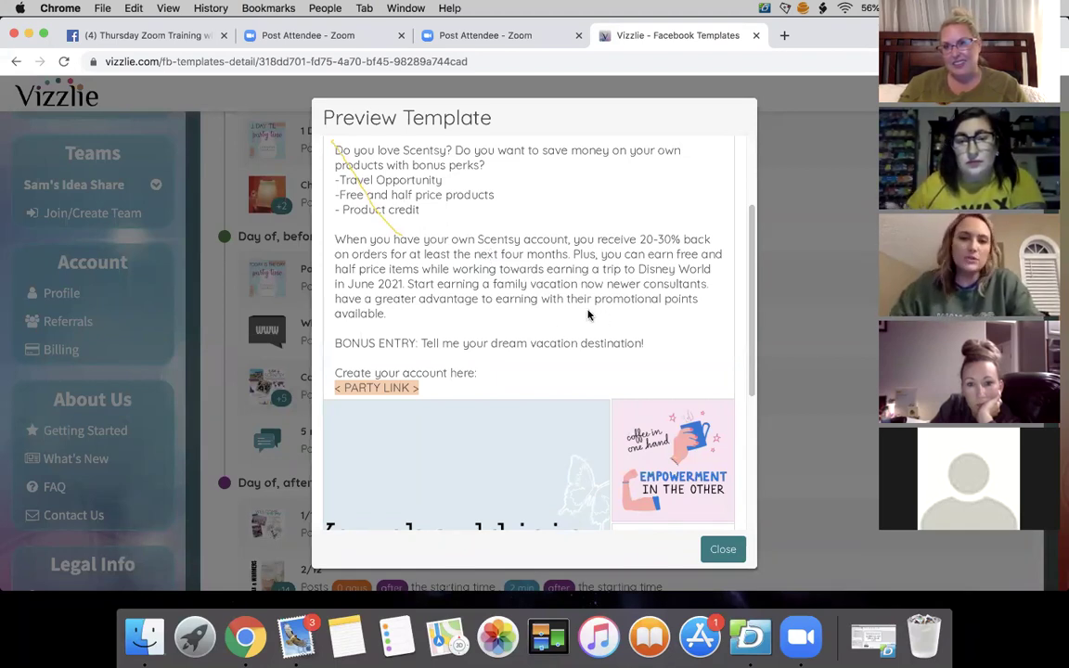
scroll(583, 304, up, 5)
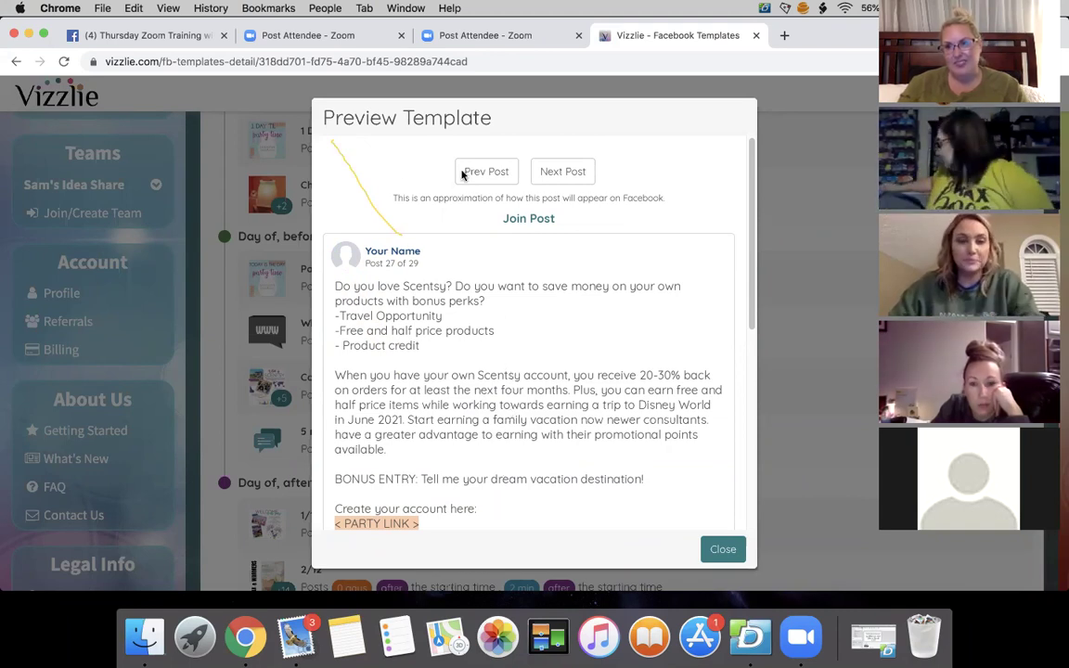
Advance the template preview to the Thank You post and review its text and image.
click(548, 170)
scroll(519, 245, down, 1)
scroll(535, 249, down, 5)
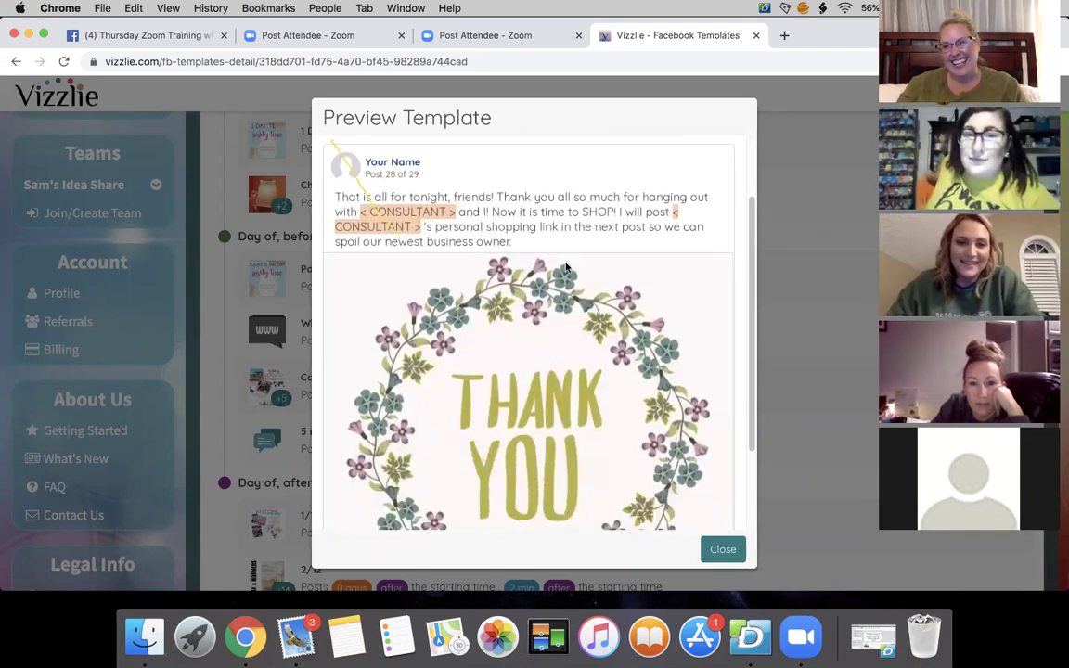
scroll(501, 270, up, 5)
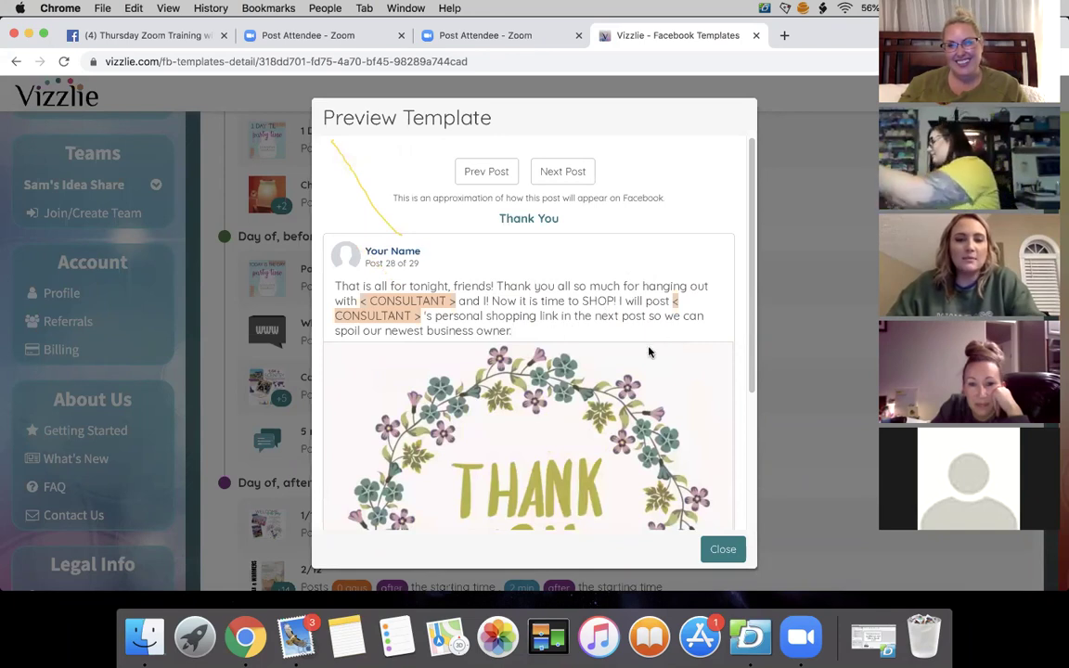
scroll(650, 352, down, 4)
scroll(594, 278, up, 4)
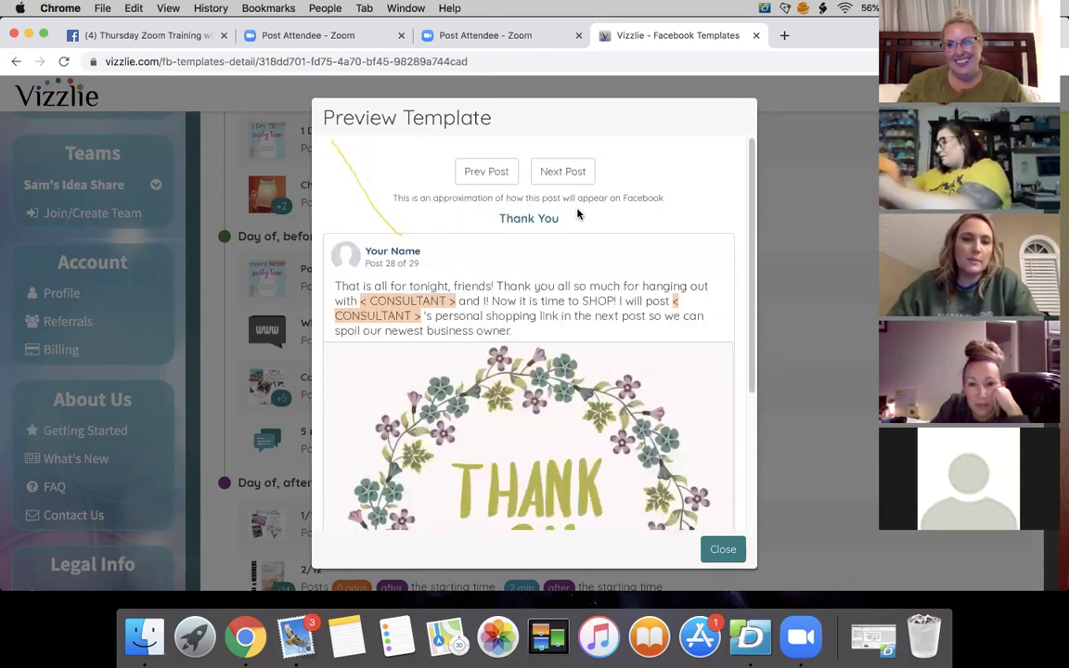
Review the Shopping Link post's text and image in the template preview, and close the preview.
click(564, 171)
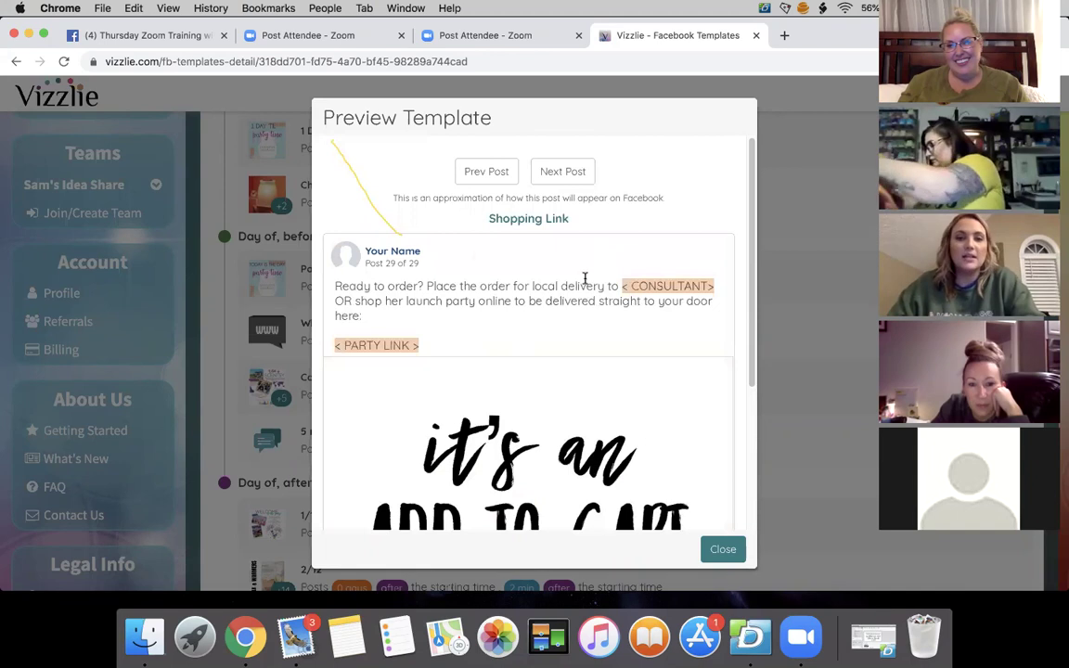
scroll(603, 288, down, 5)
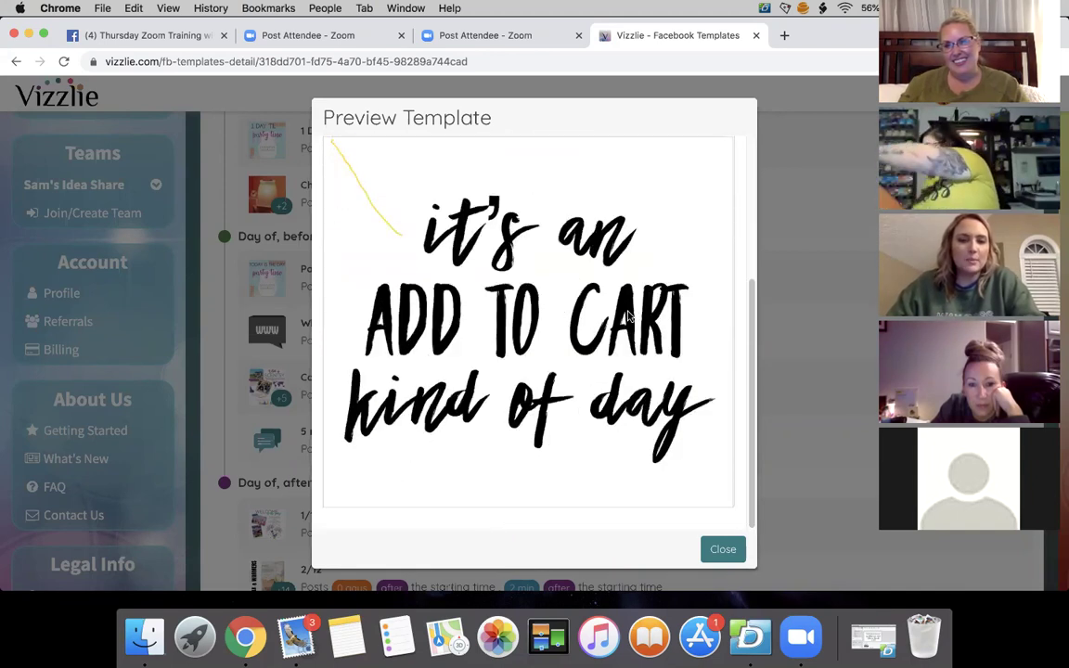
scroll(636, 293, up, 3)
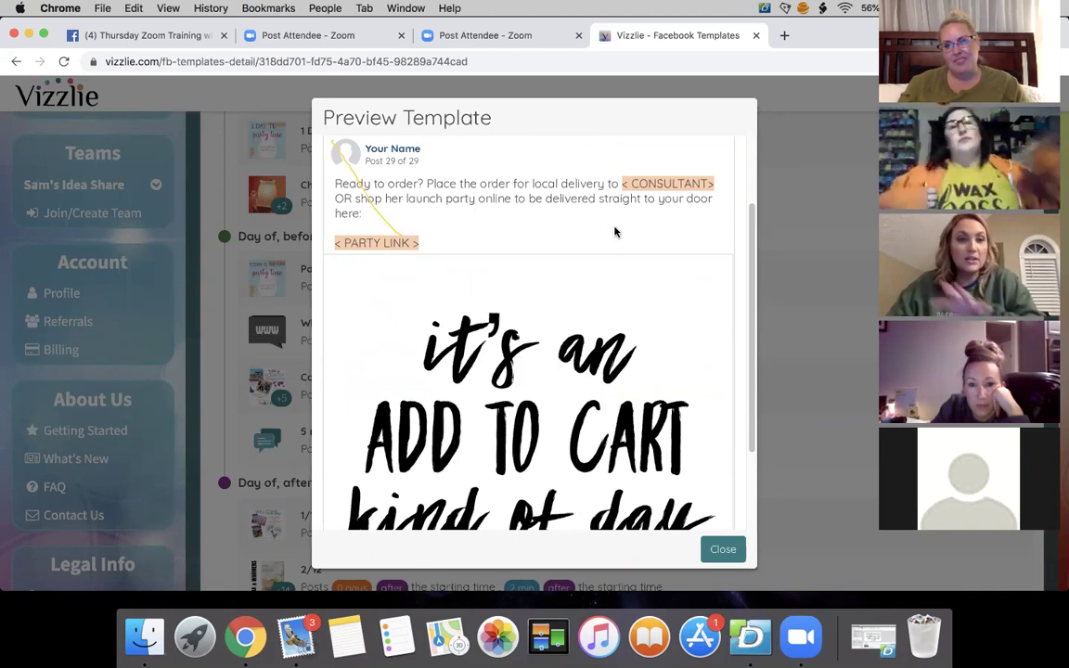
scroll(594, 204, up, 3)
click(575, 164)
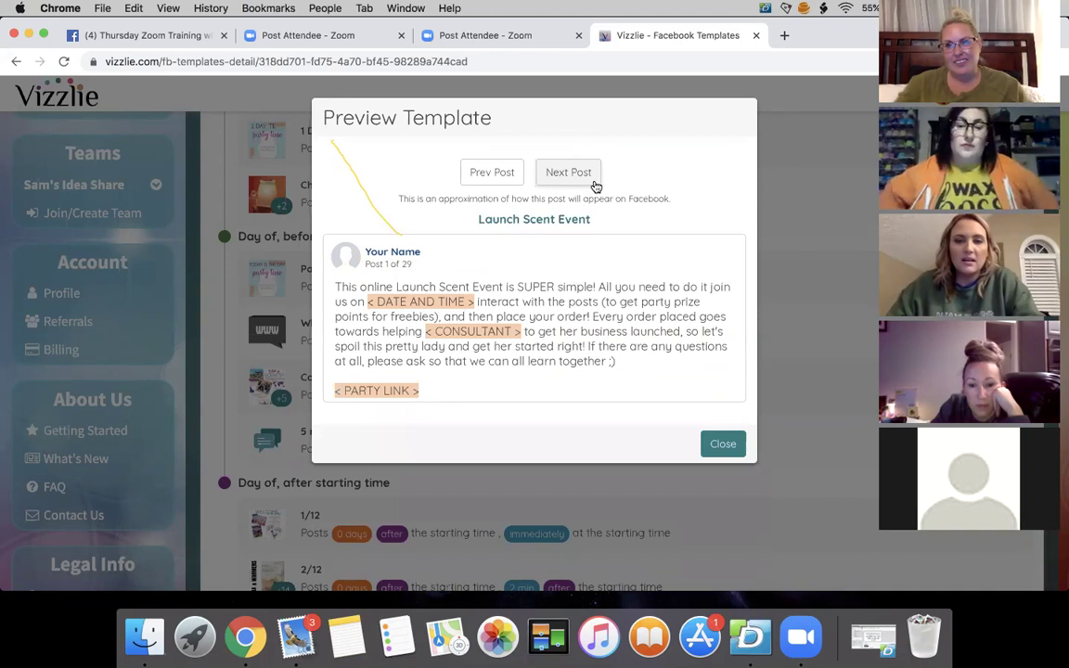
click(723, 444)
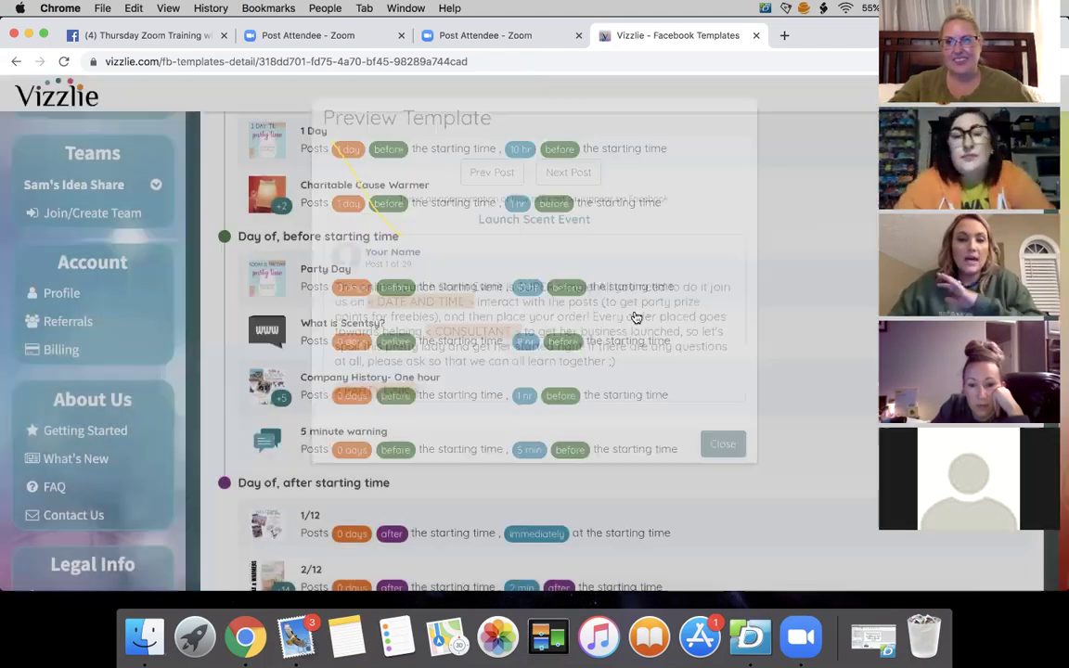
Return to the list of Facebook templates and open the FALL 2020 Scent Event template.
scroll(644, 289, up, 5)
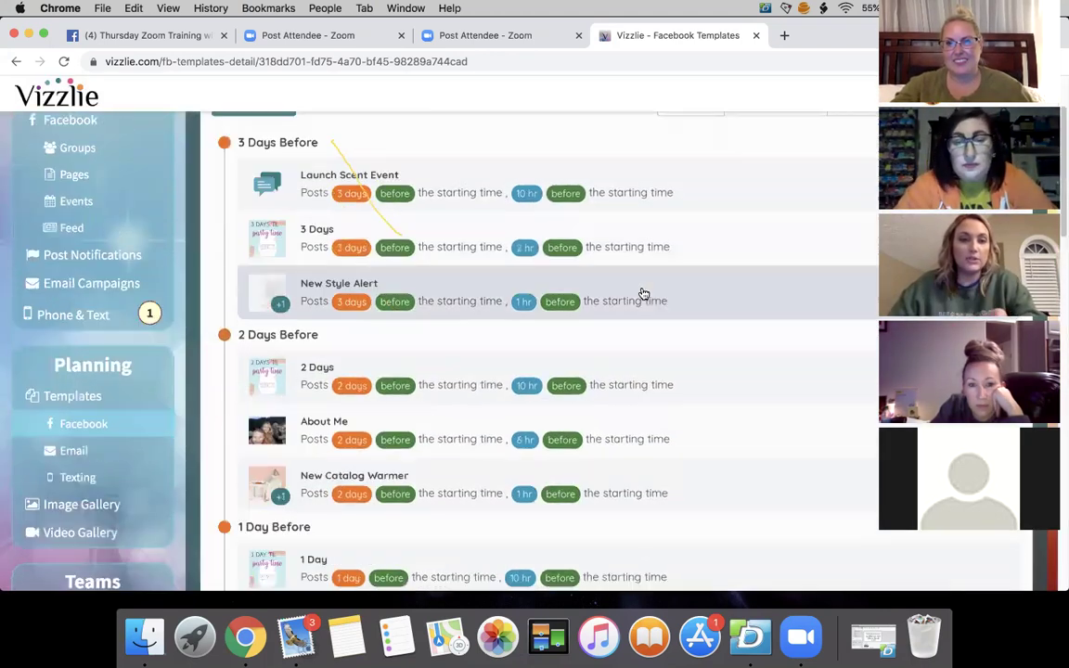
scroll(645, 293, up, 2)
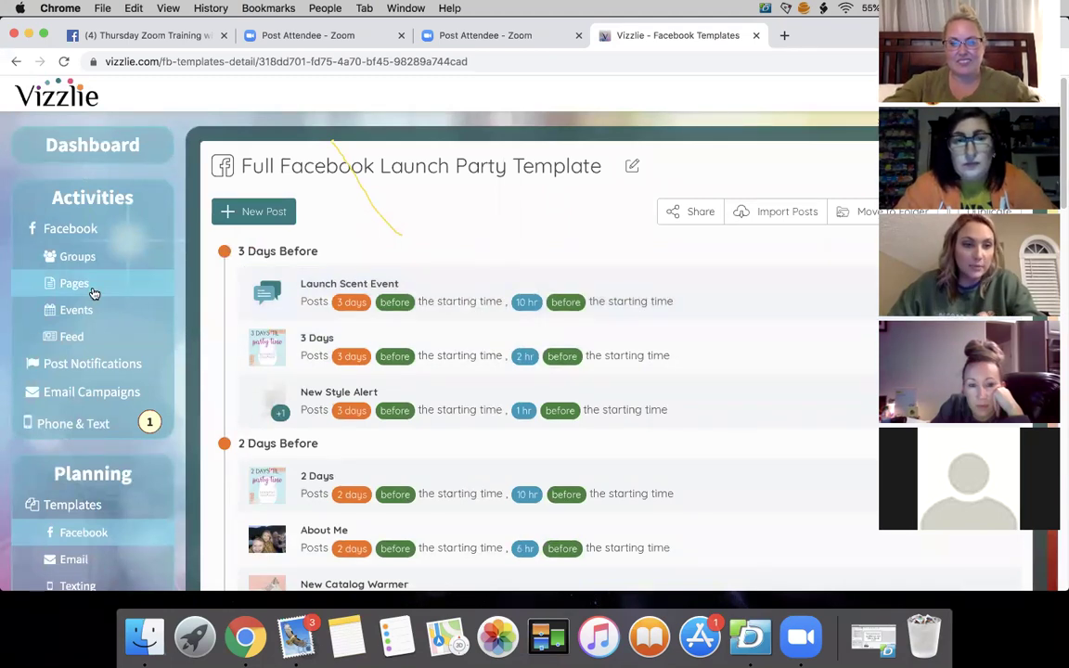
click(86, 531)
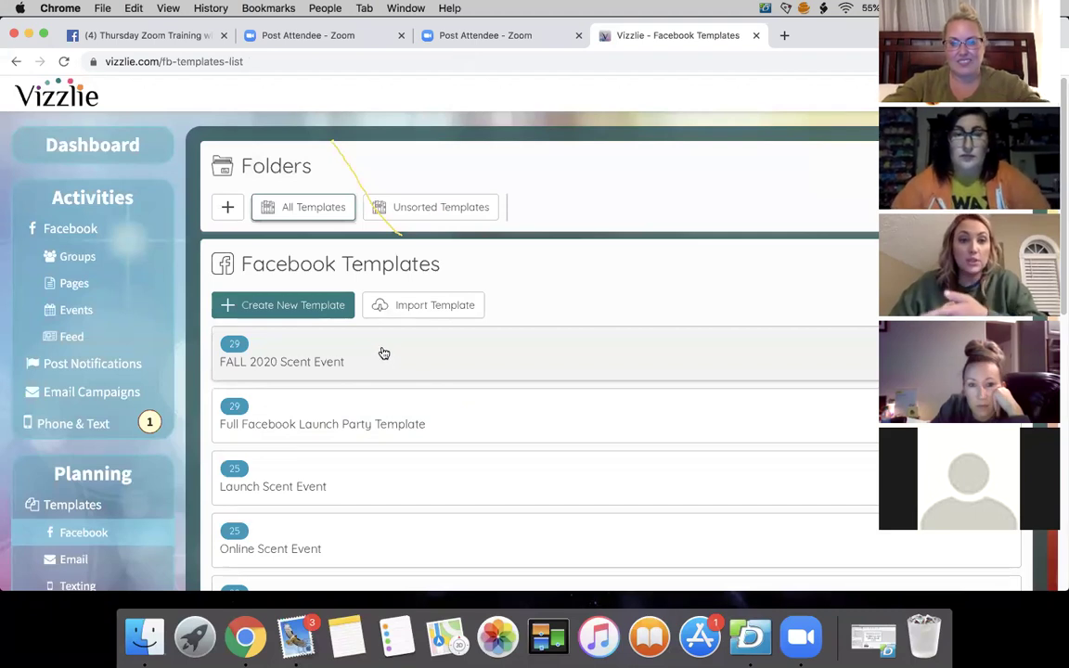
click(369, 365)
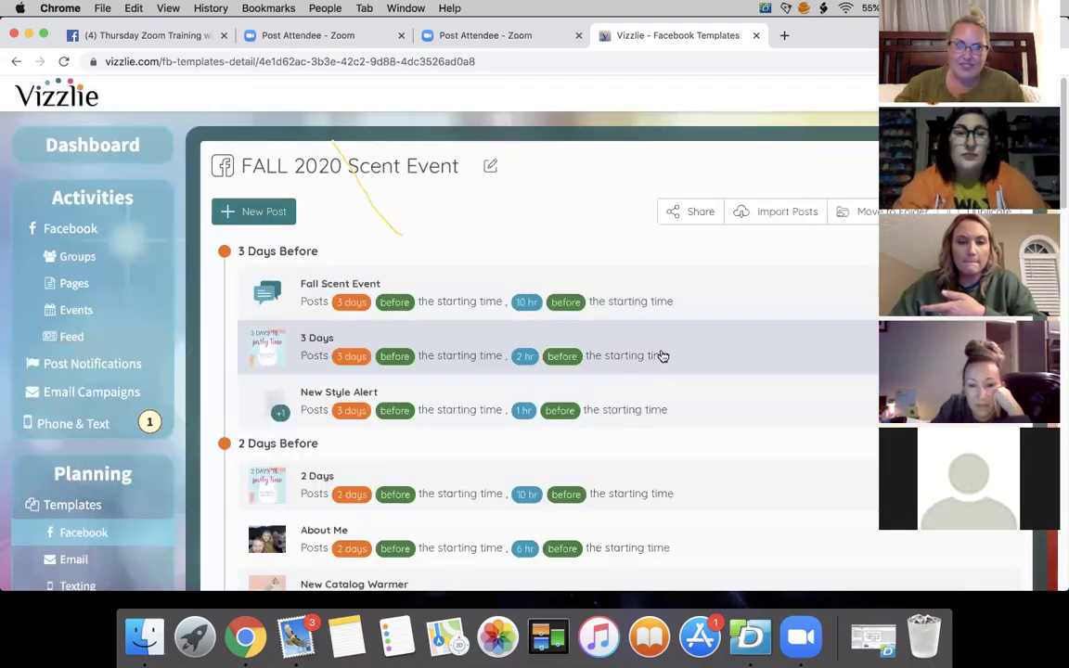
Look through the FALL 2020 Scent Event template's post schedule, from 3 Days Before to the final Shopping Link post.
scroll(664, 357, down, 8)
scroll(662, 356, down, 10)
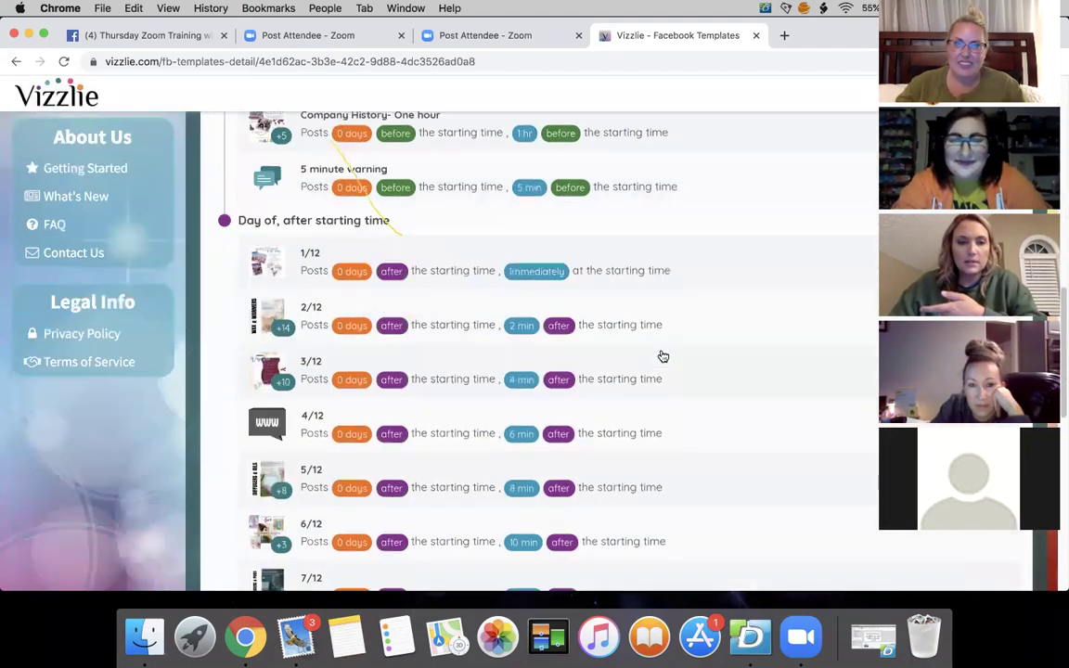
scroll(663, 357, down, 5)
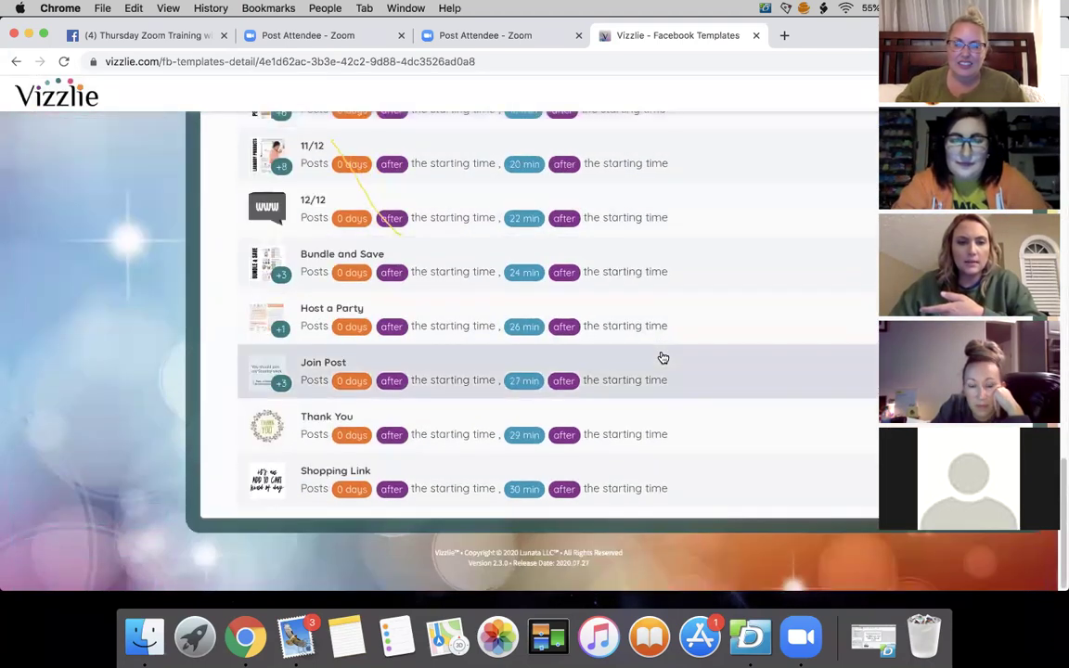
scroll(663, 358, up, 20)
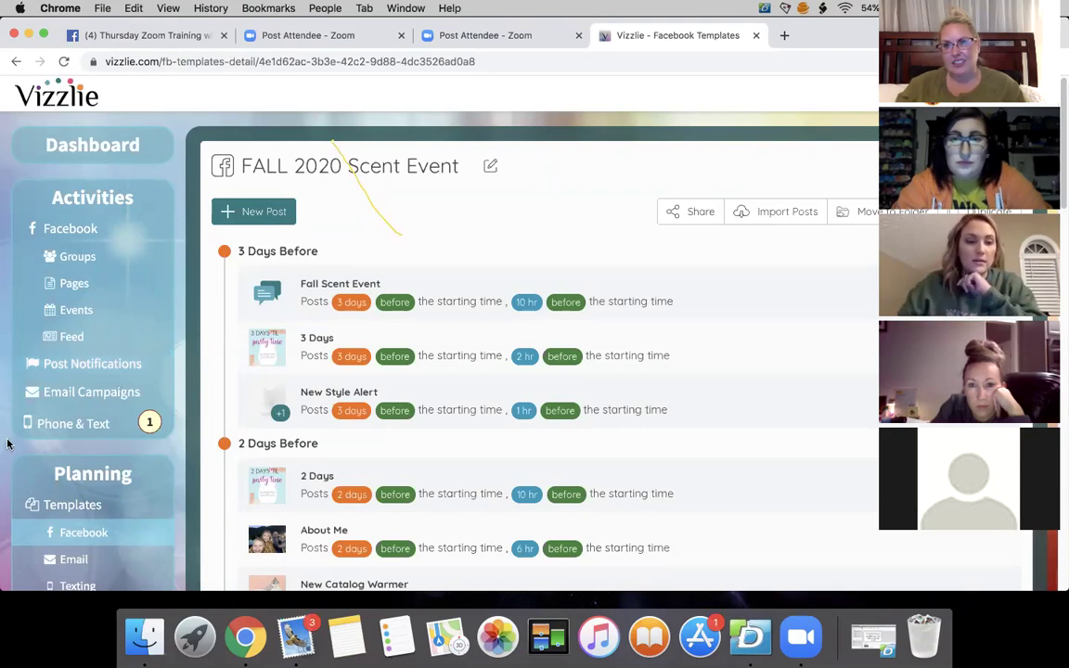
scroll(61, 460, down, 1)
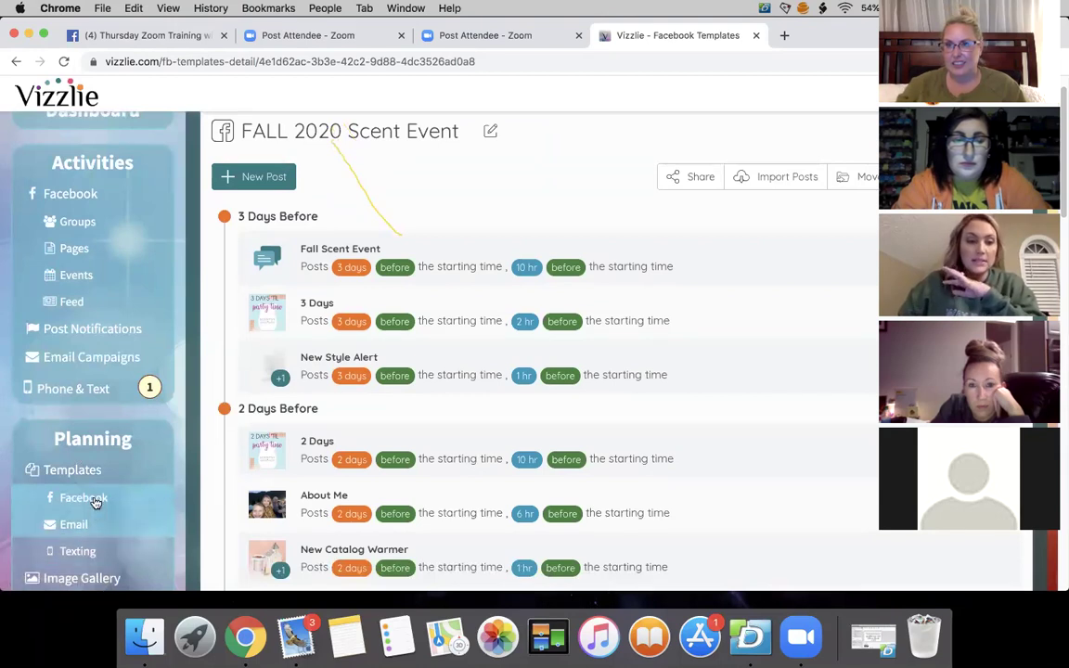
scroll(83, 501, down, 3)
scroll(264, 432, up, 4)
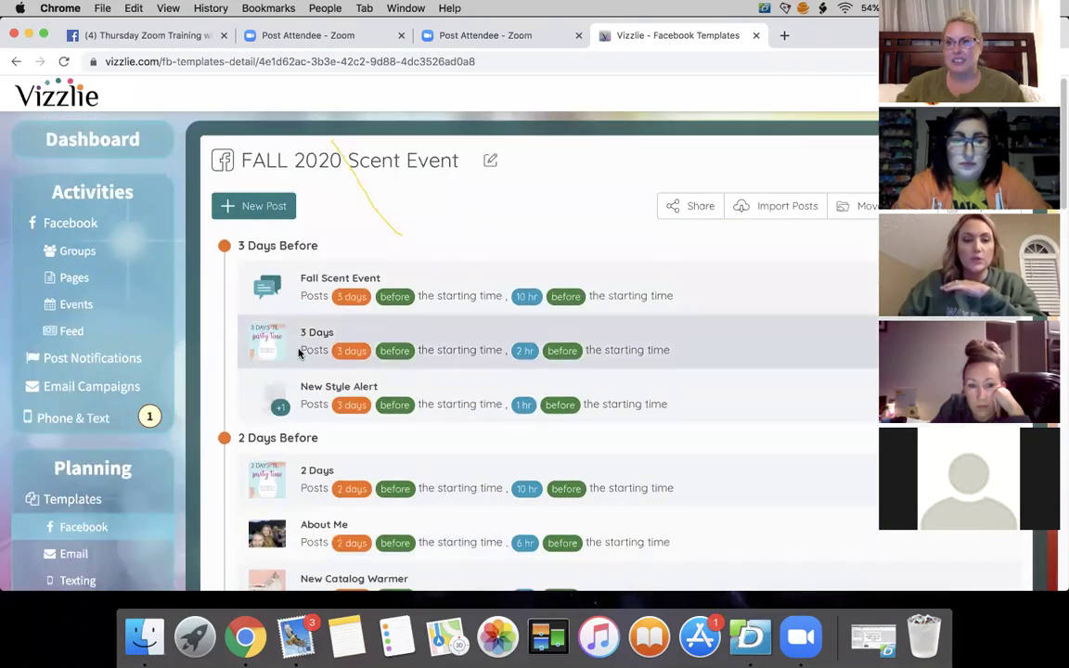
Open the first group in the tracked Facebook groups and bring up its scheduled posts.
click(83, 252)
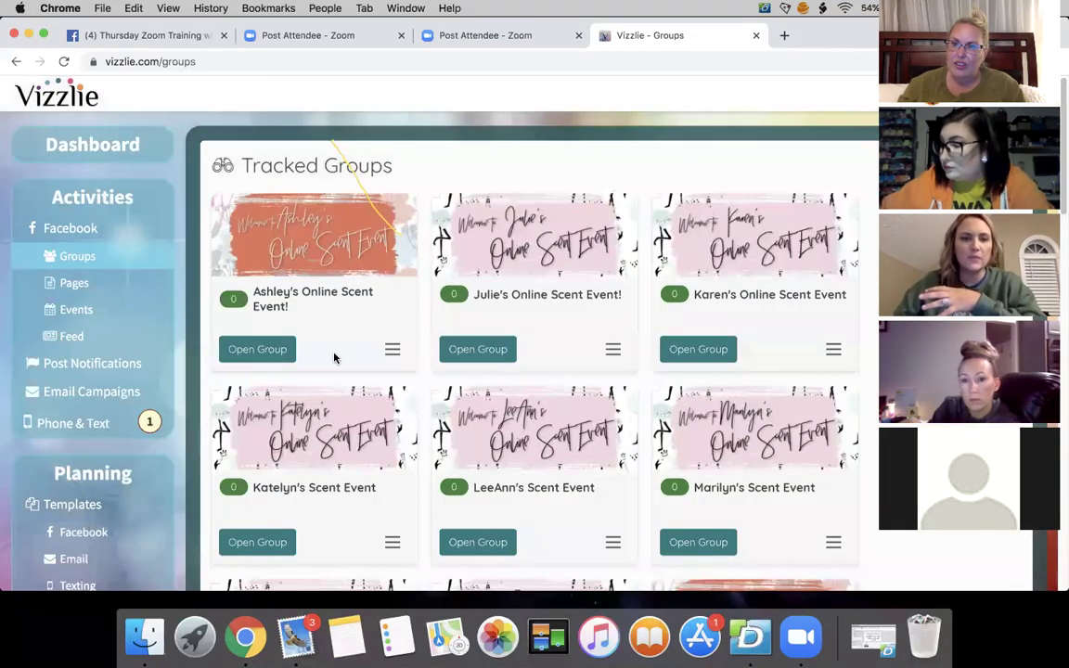
click(267, 349)
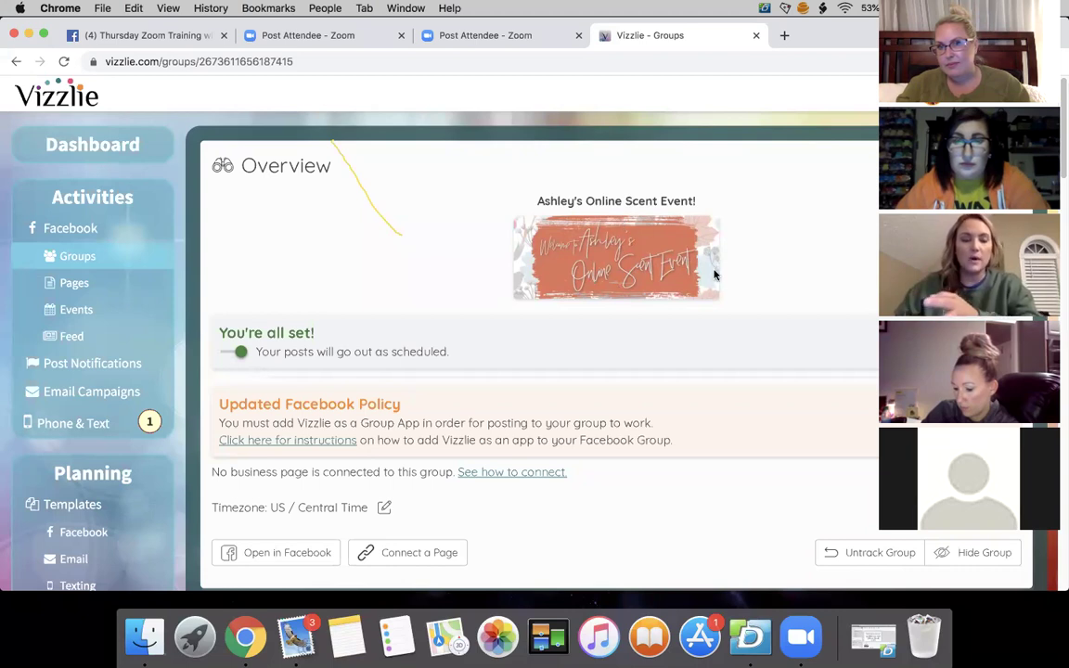
scroll(705, 283, down, 5)
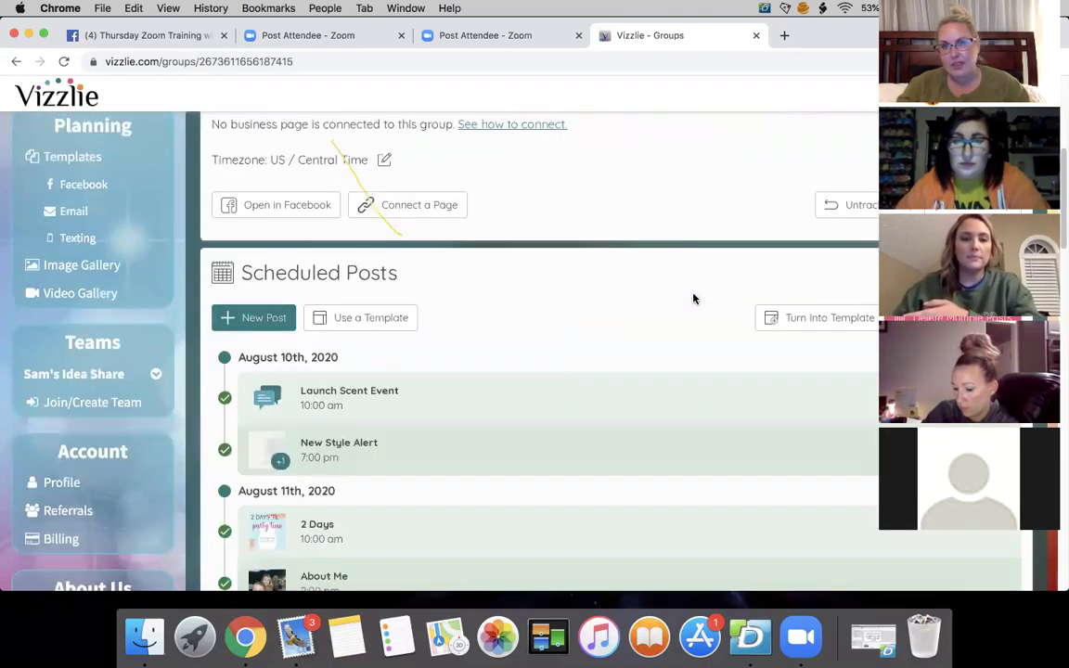
scroll(683, 311, down, 1)
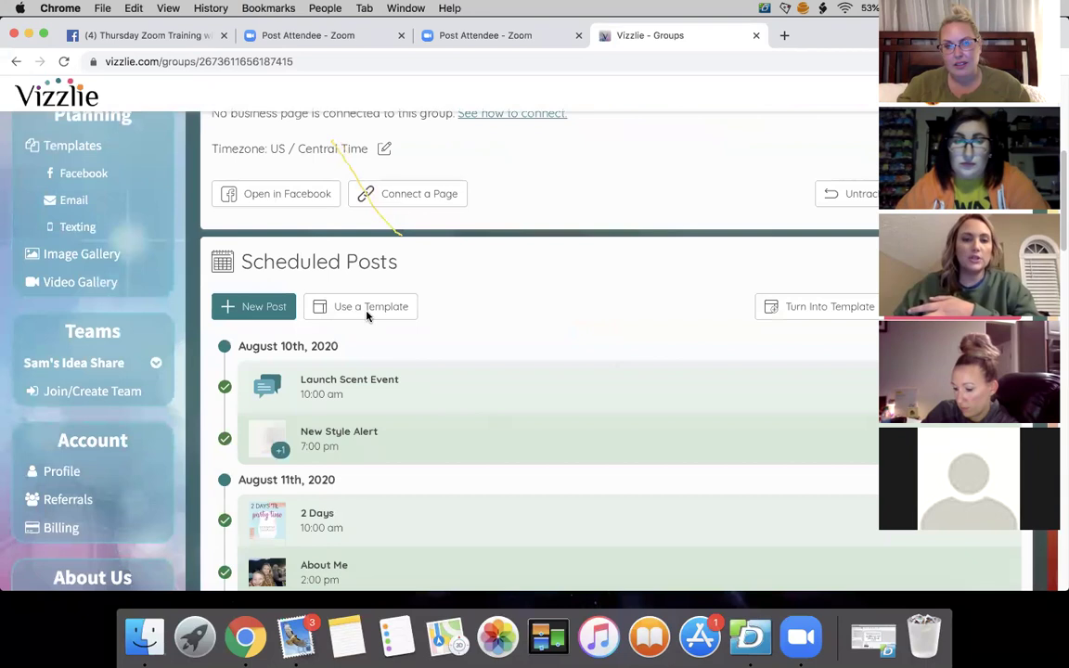
scroll(368, 316, down, 2)
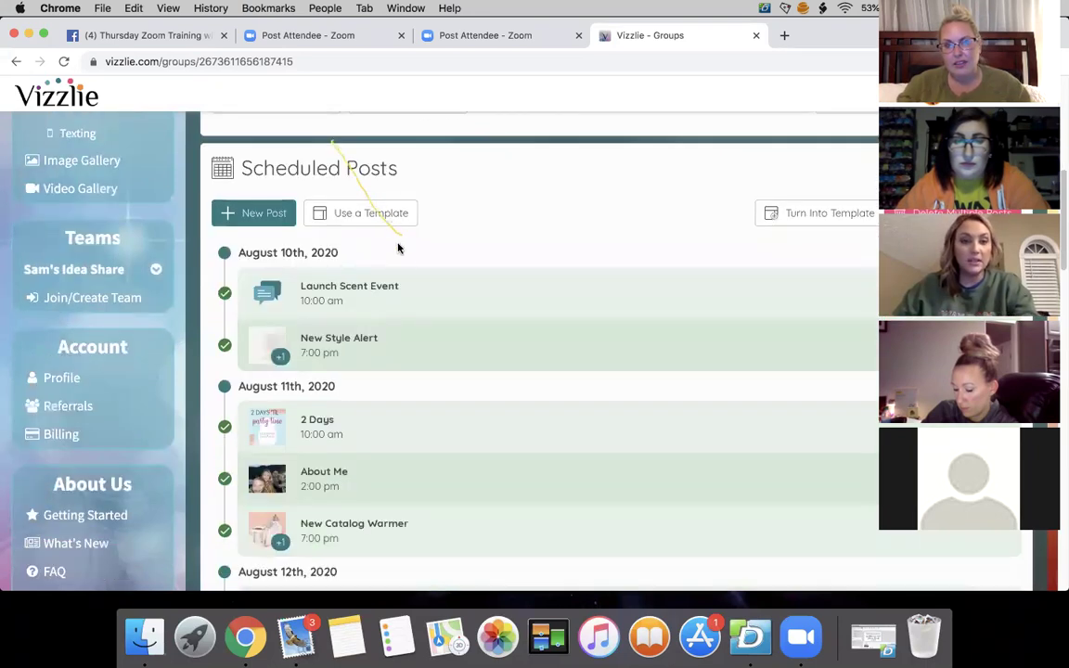
Examine the group's scheduled posts and their posting times for August 10th through August 12th.
scroll(413, 269, down, 1)
scroll(421, 285, down, 3)
scroll(436, 284, up, 1)
scroll(438, 292, up, 1)
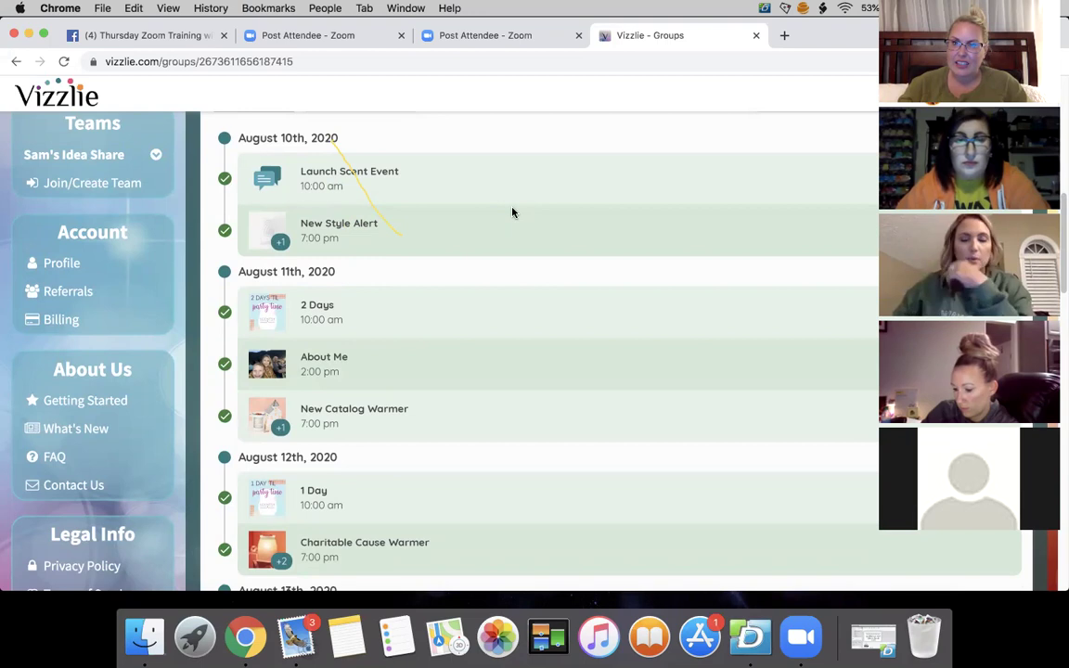
scroll(468, 212, down, 1)
scroll(494, 238, up, 2)
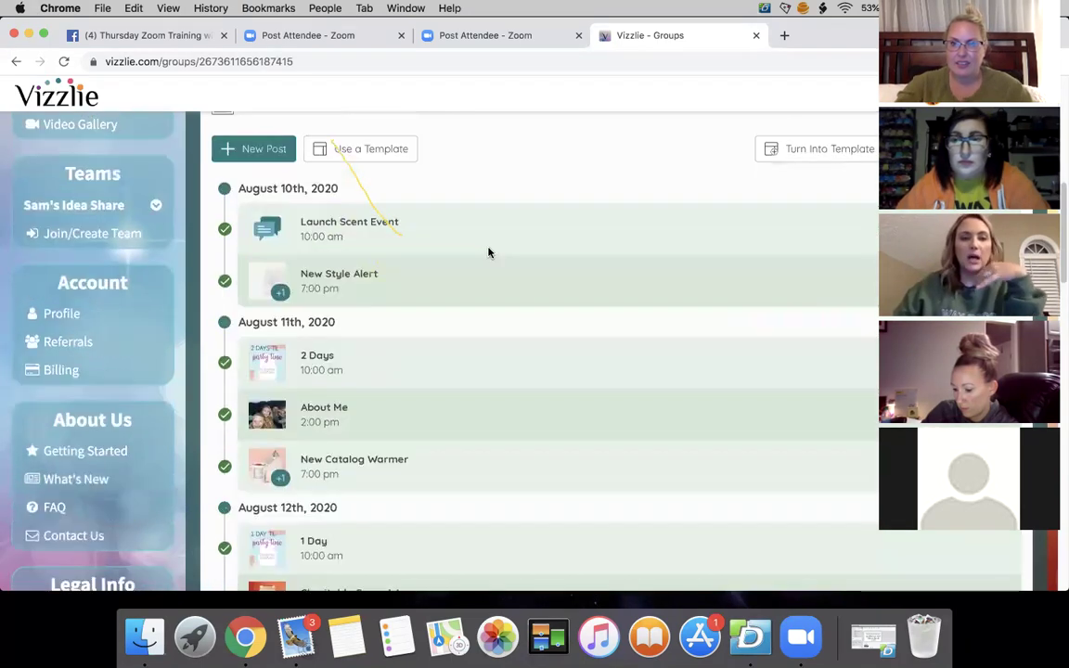
scroll(408, 230, up, 1)
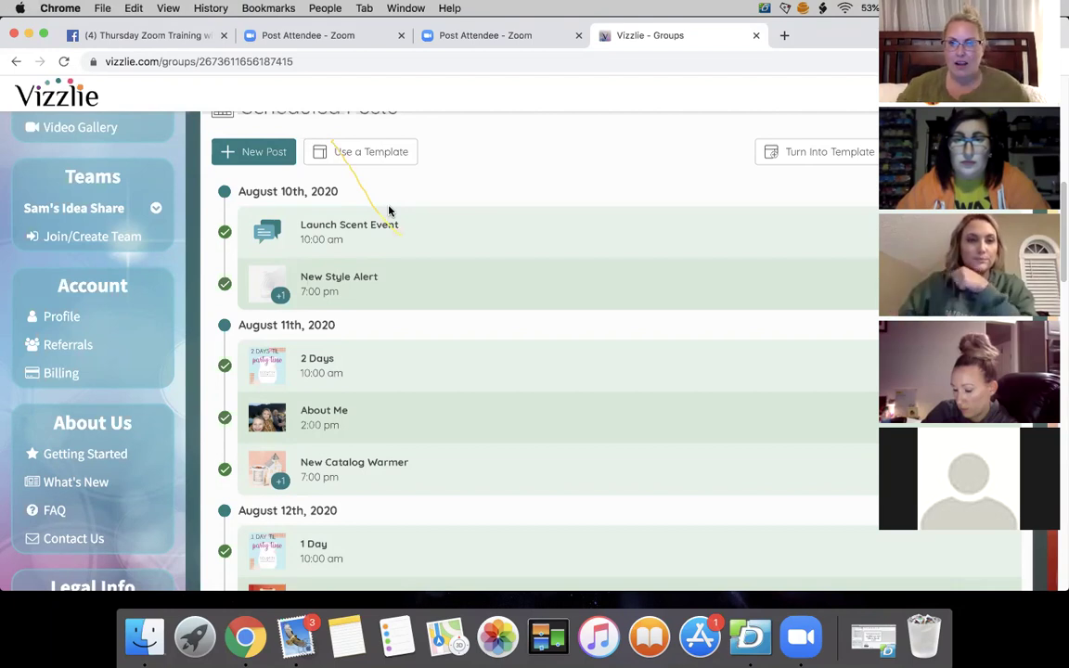
Examine the group's party-day posts through Shopping Link and the text replacements for date, consultant, party link and time.
scroll(377, 366, down, 5)
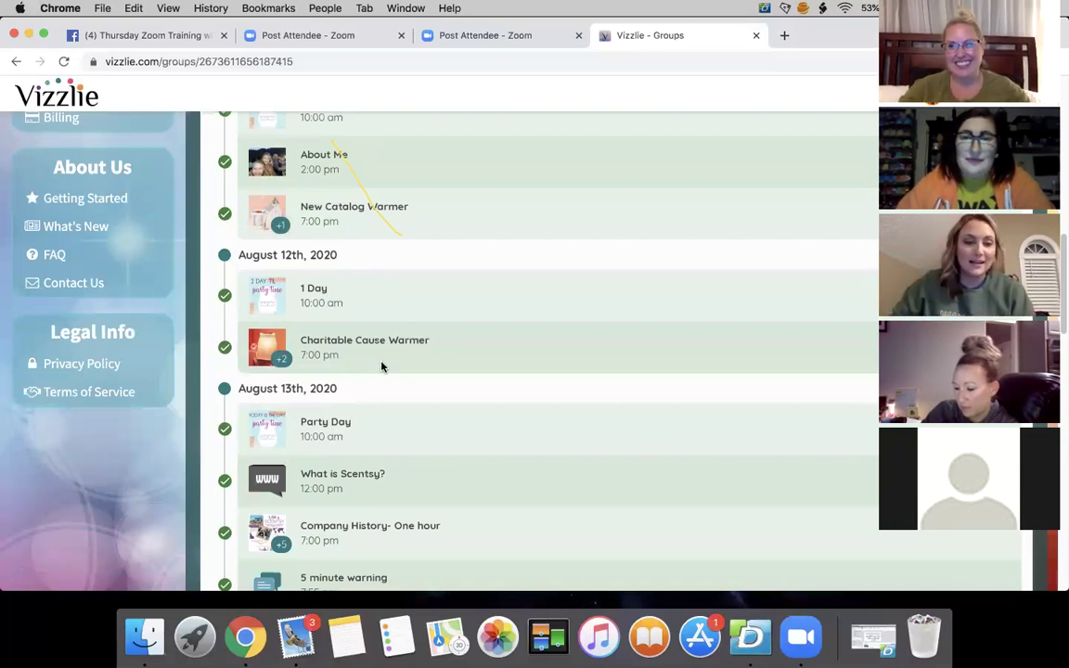
scroll(382, 367, down, 10)
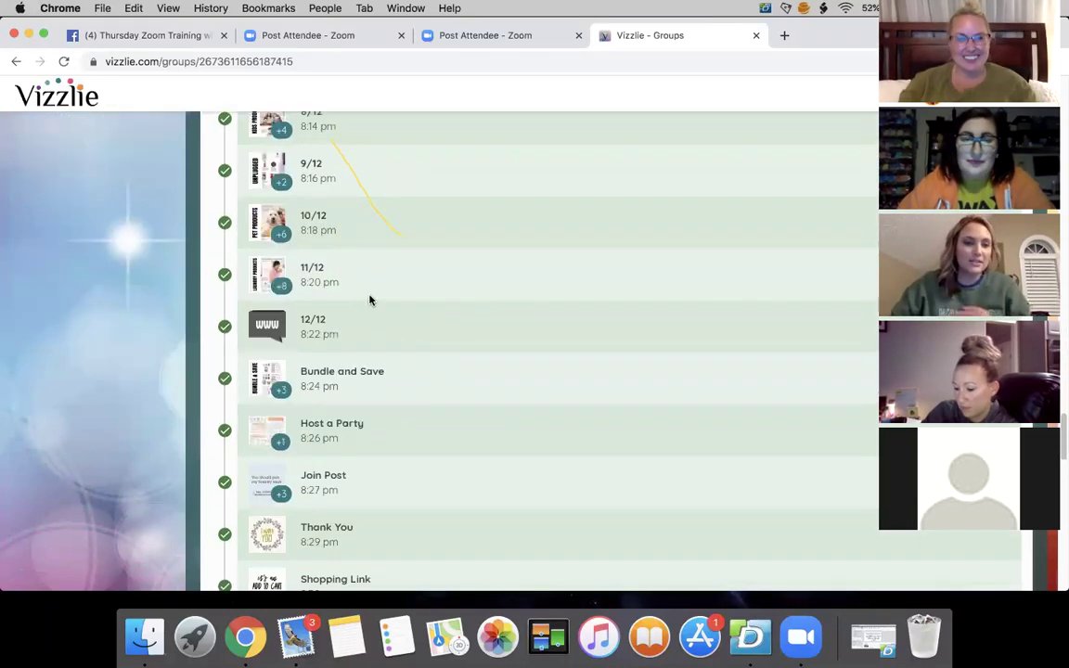
scroll(369, 300, down, 4)
scroll(408, 304, up, 8)
scroll(415, 314, down, 6)
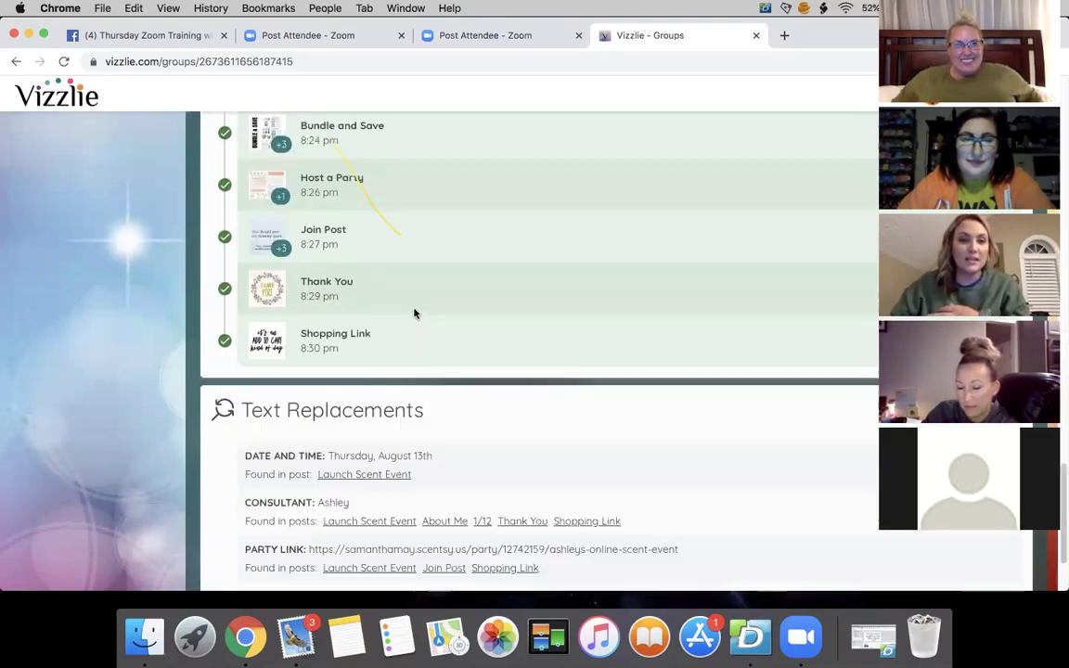
scroll(415, 314, down, 3)
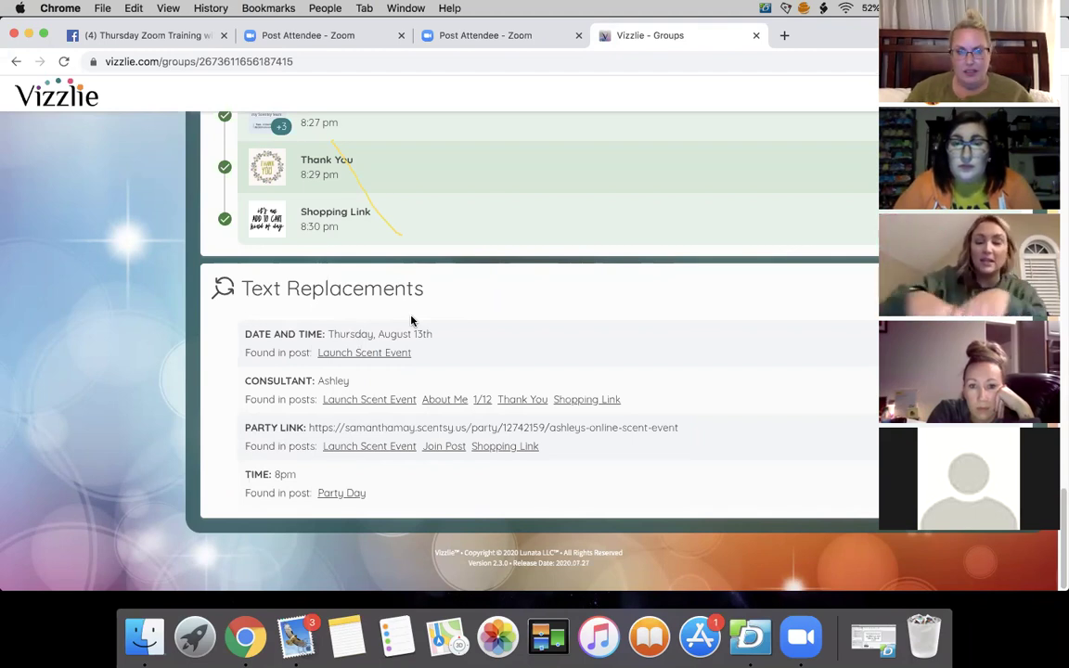
scroll(427, 324, up, 5)
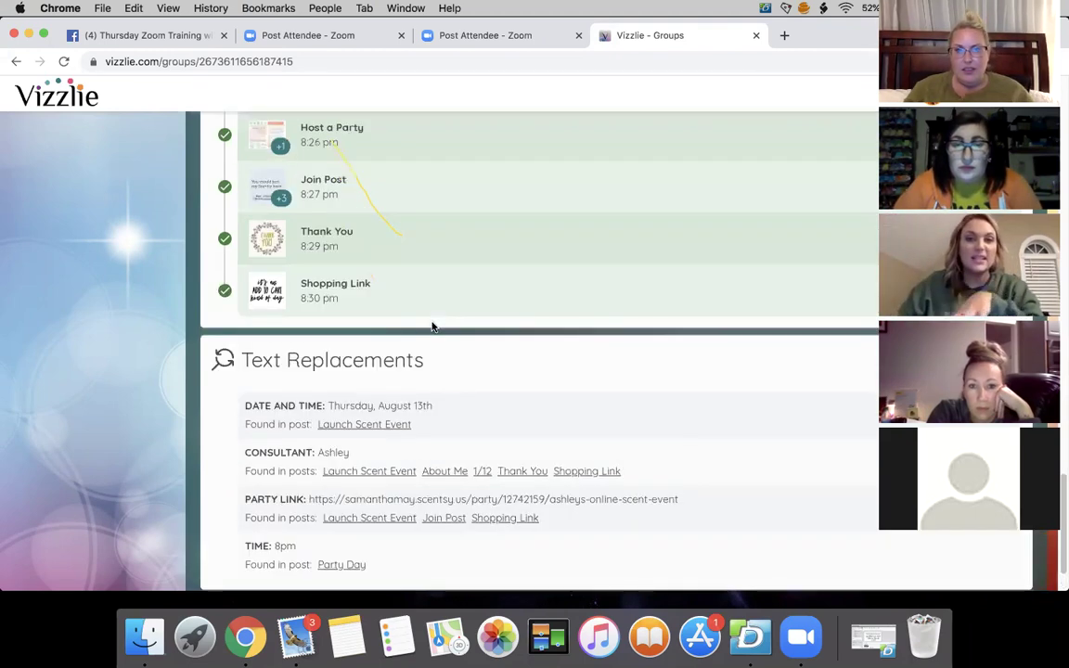
scroll(433, 328, up, 15)
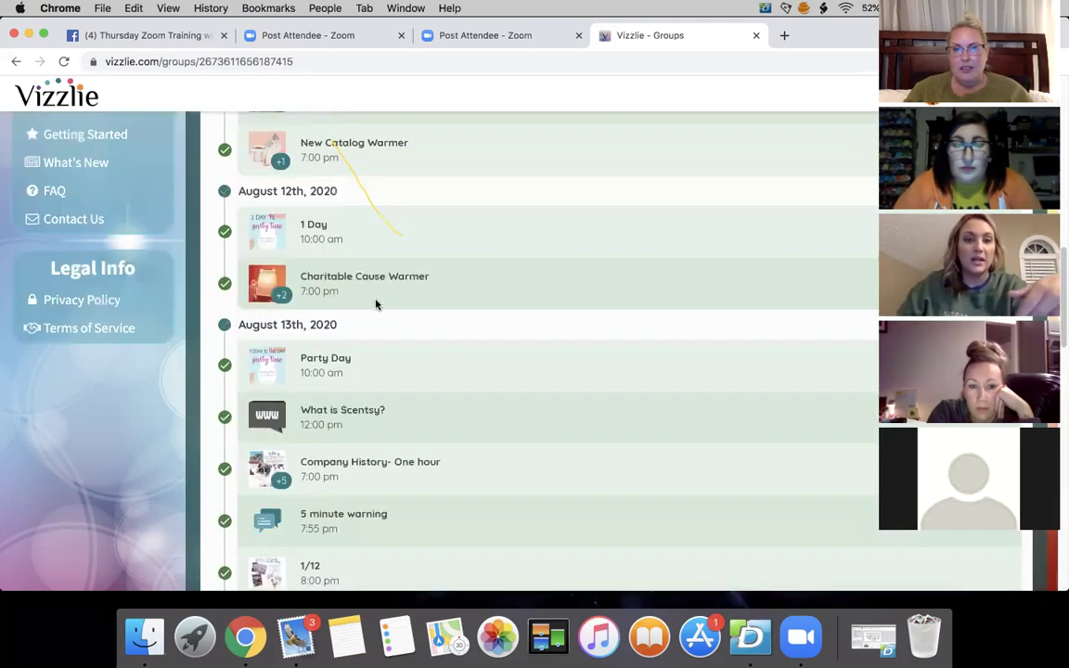
Bring up the prompt for suspending the group's automated posts and dismiss it without turning them off.
scroll(369, 311, up, 6)
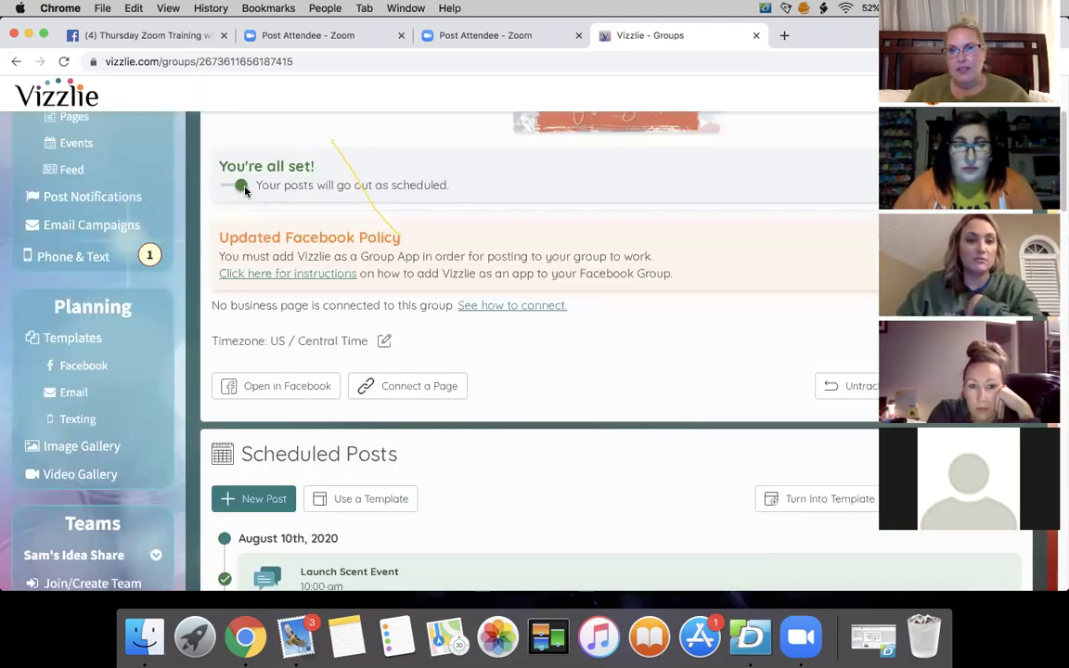
click(241, 187)
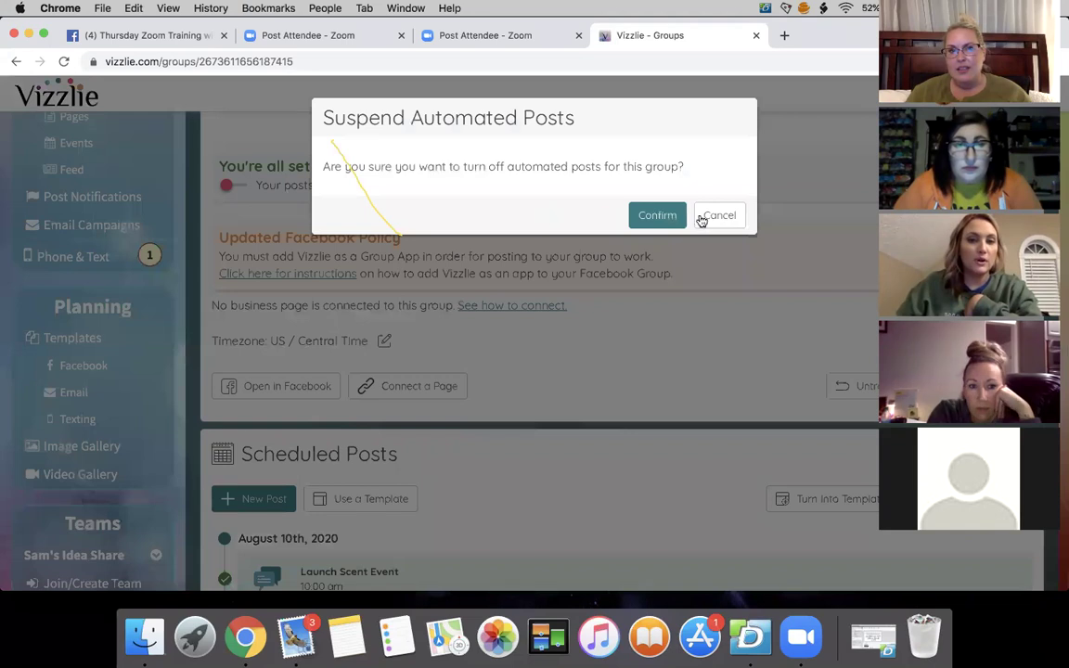
key(Escape)
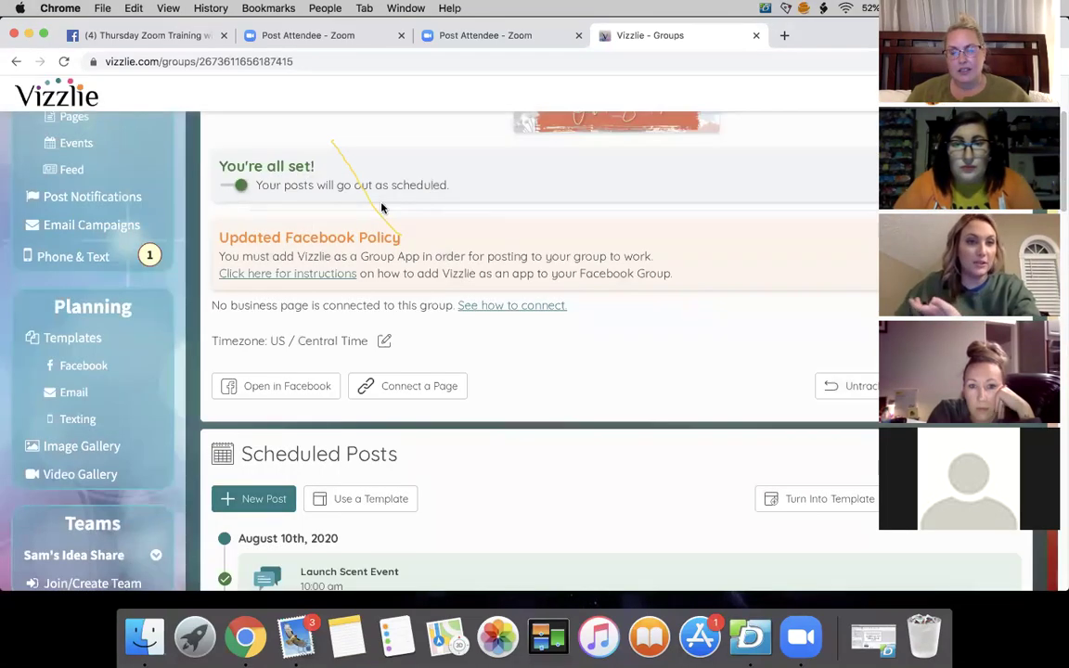
scroll(323, 197, down, 1)
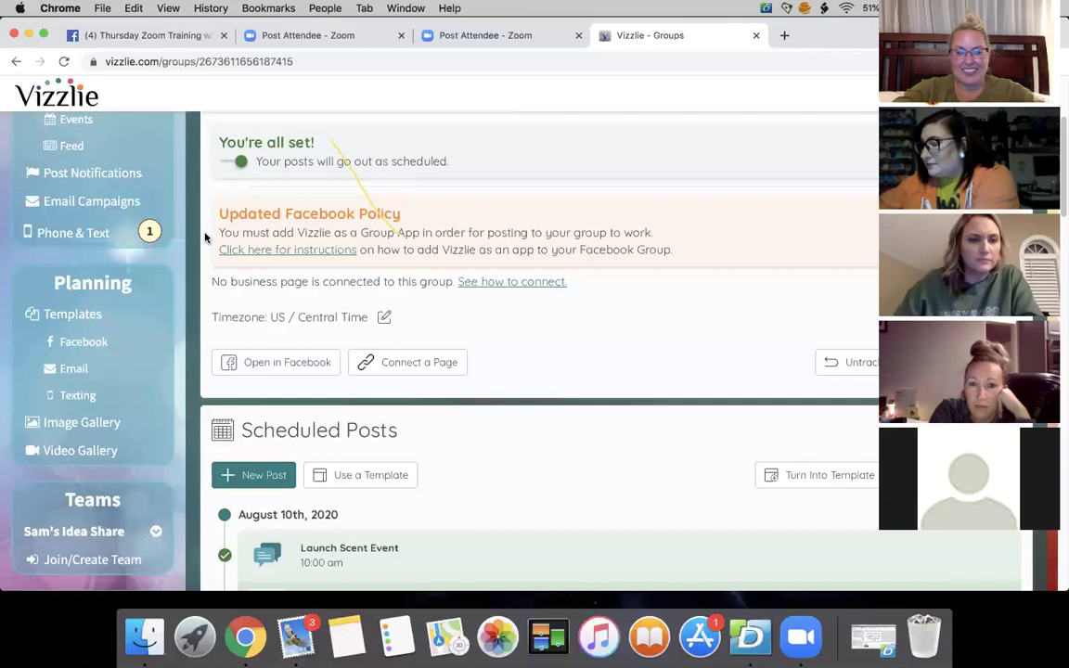
scroll(206, 246, up, 1)
scroll(367, 354, down, 5)
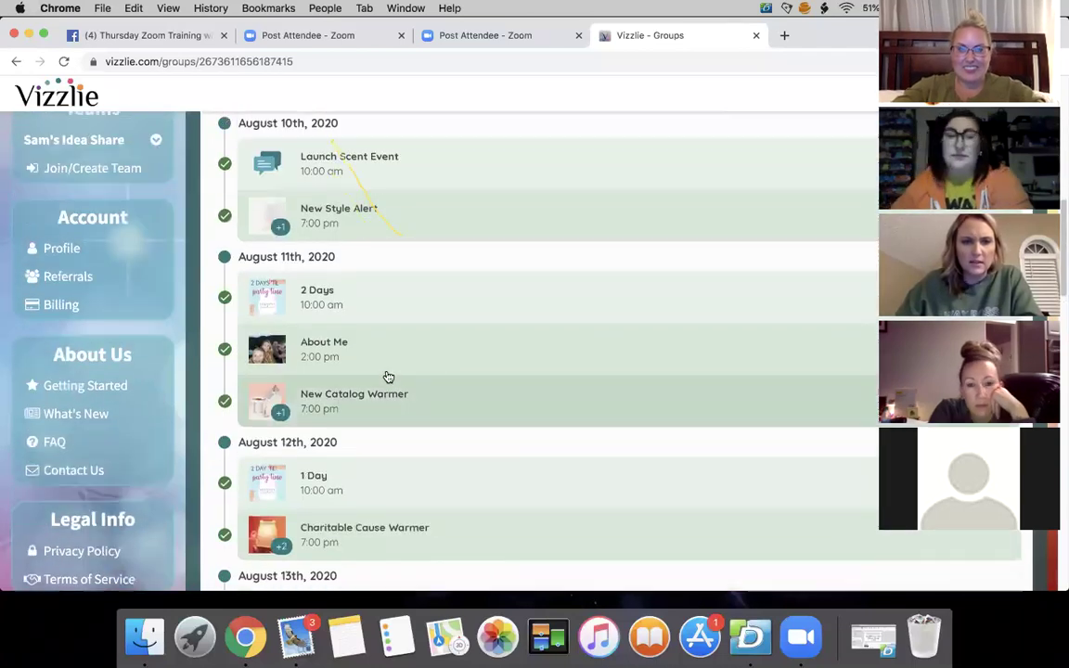
scroll(386, 375, up, 2)
right_click(394, 272)
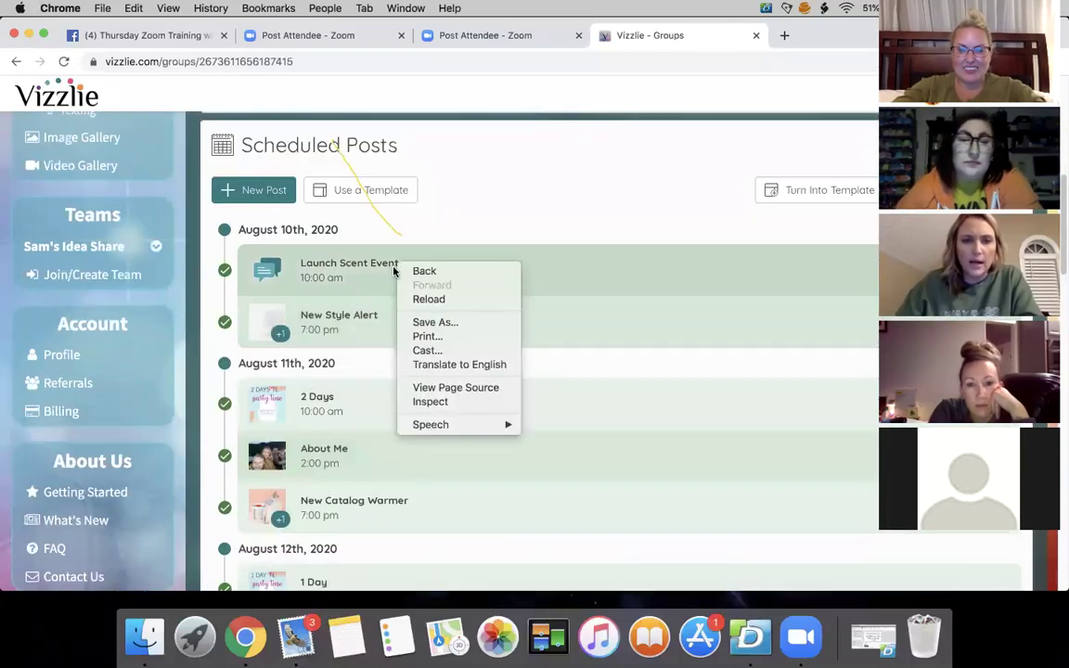
click(492, 270)
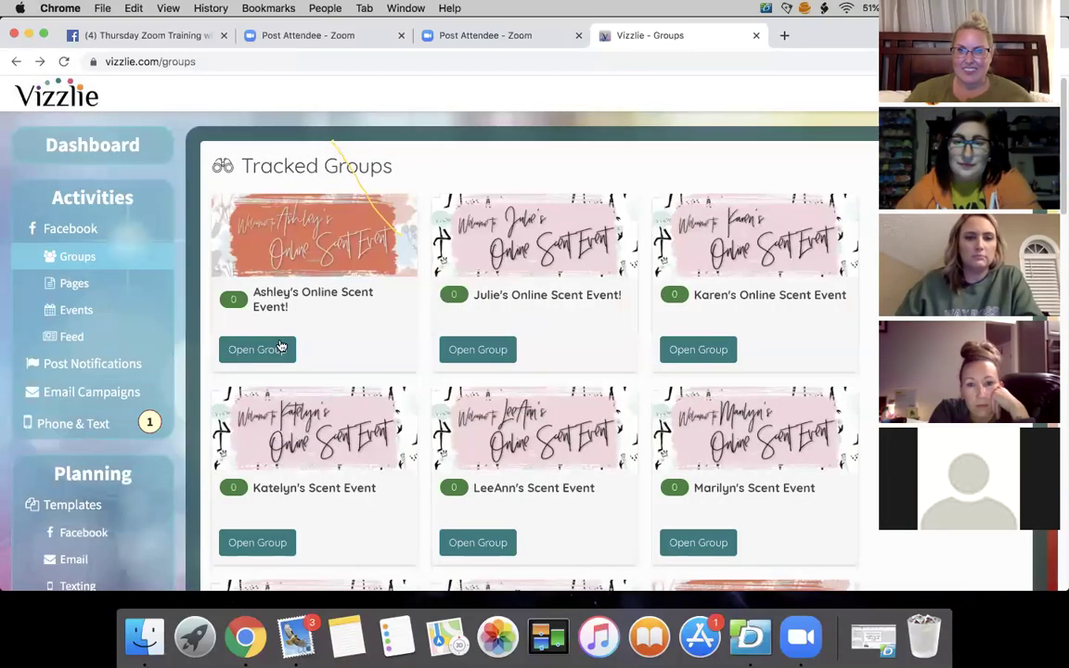
Reopen the first tracked group and bring up the options for its Launch Scent Event post.
click(279, 346)
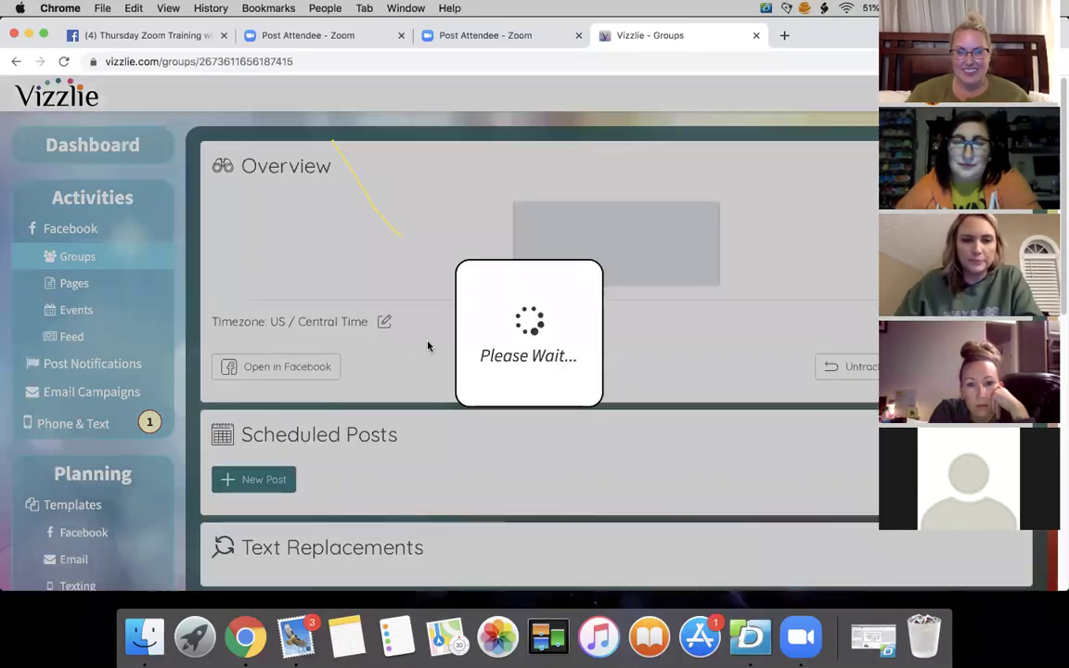
scroll(395, 376, down, 2)
scroll(395, 376, down, 4)
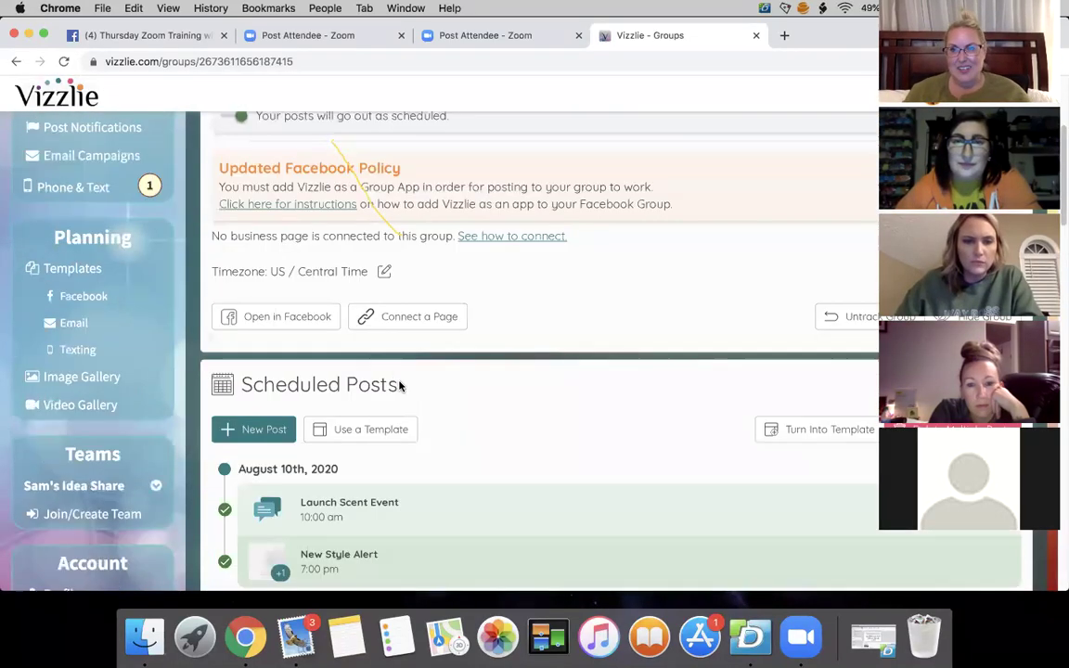
right_click(404, 439)
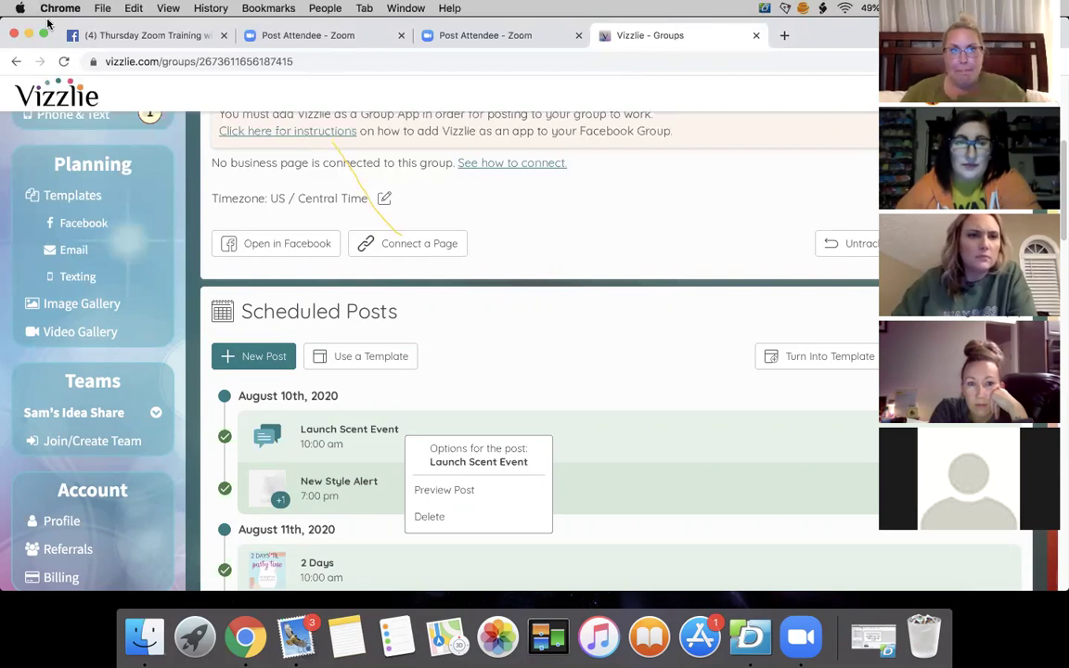
Switch to Facebook and start creating a new group named Vizzlie Training.
drag(830, 39, 830, 148)
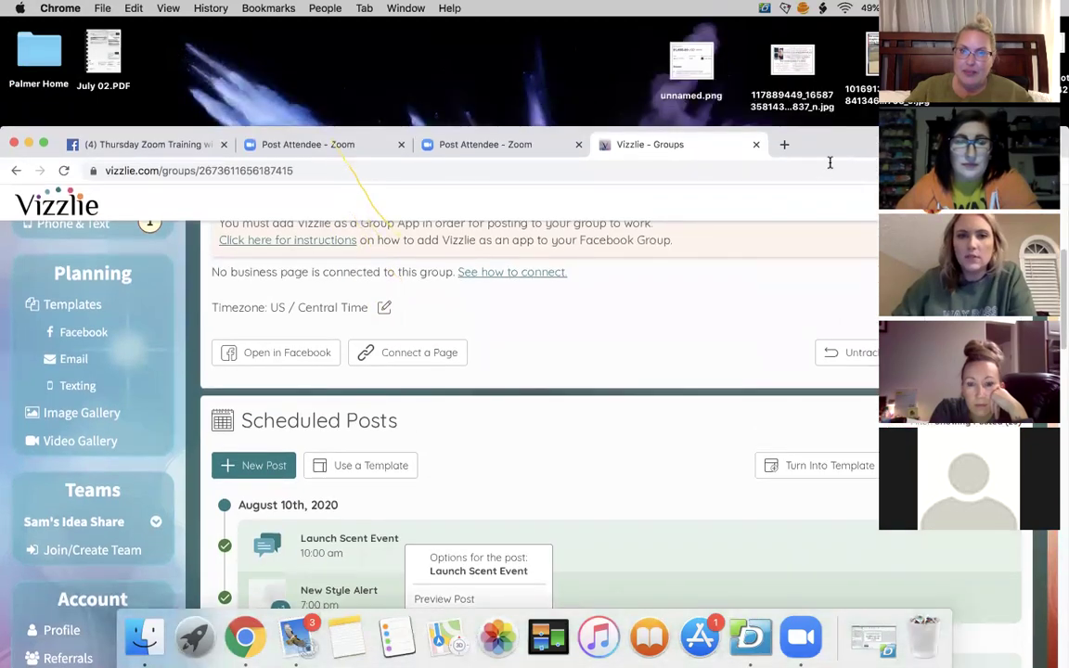
click(153, 141)
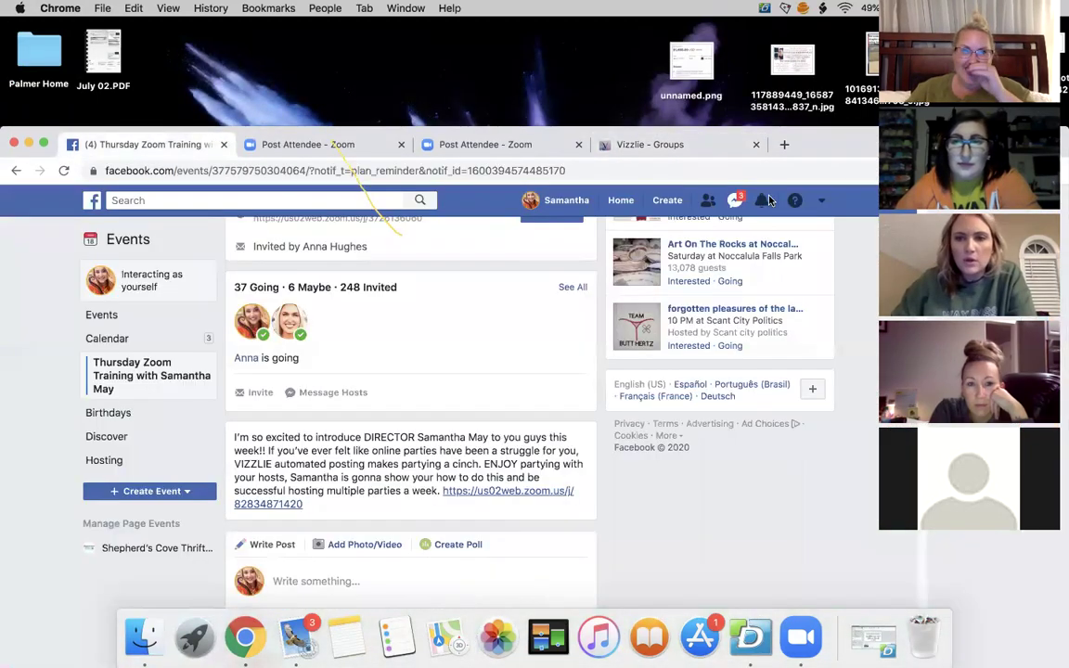
click(660, 202)
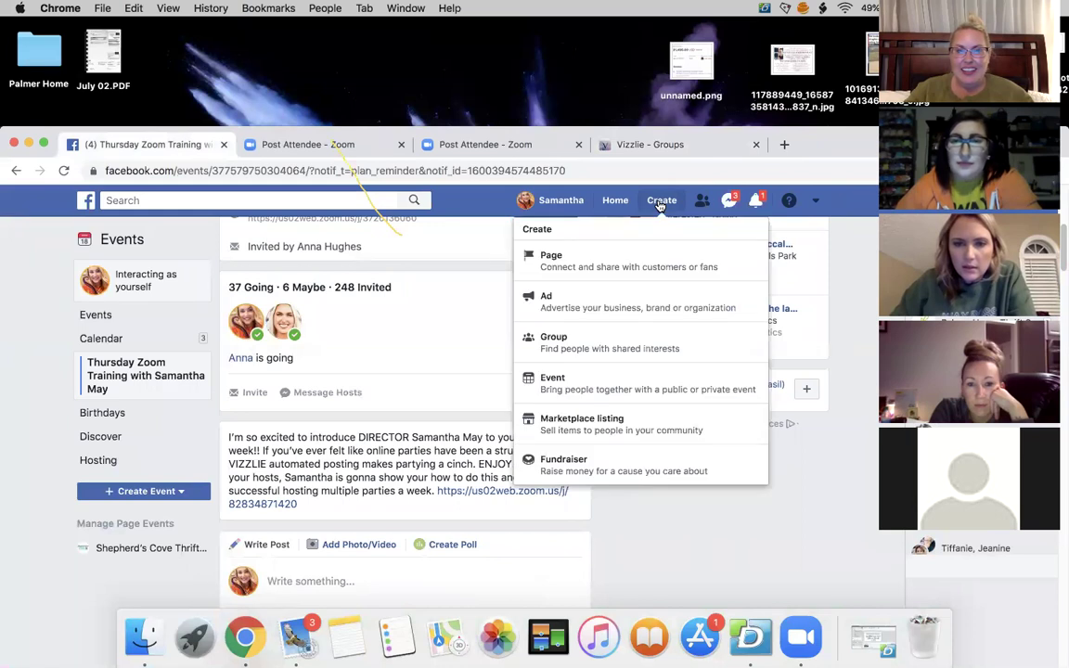
click(620, 346)
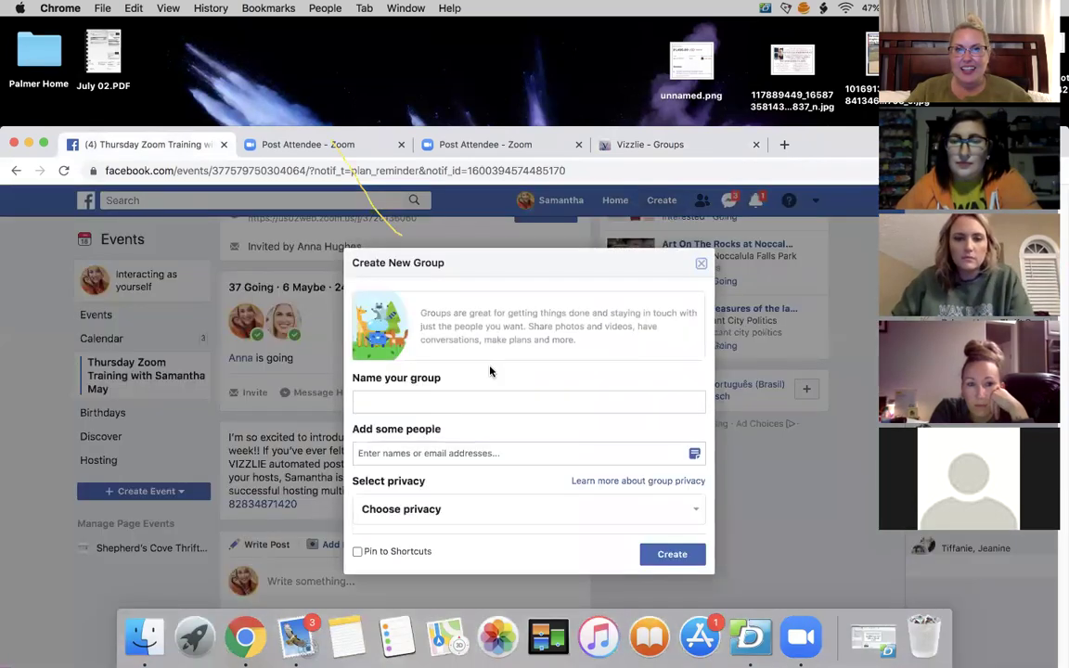
text(Vizzlie Trainin)
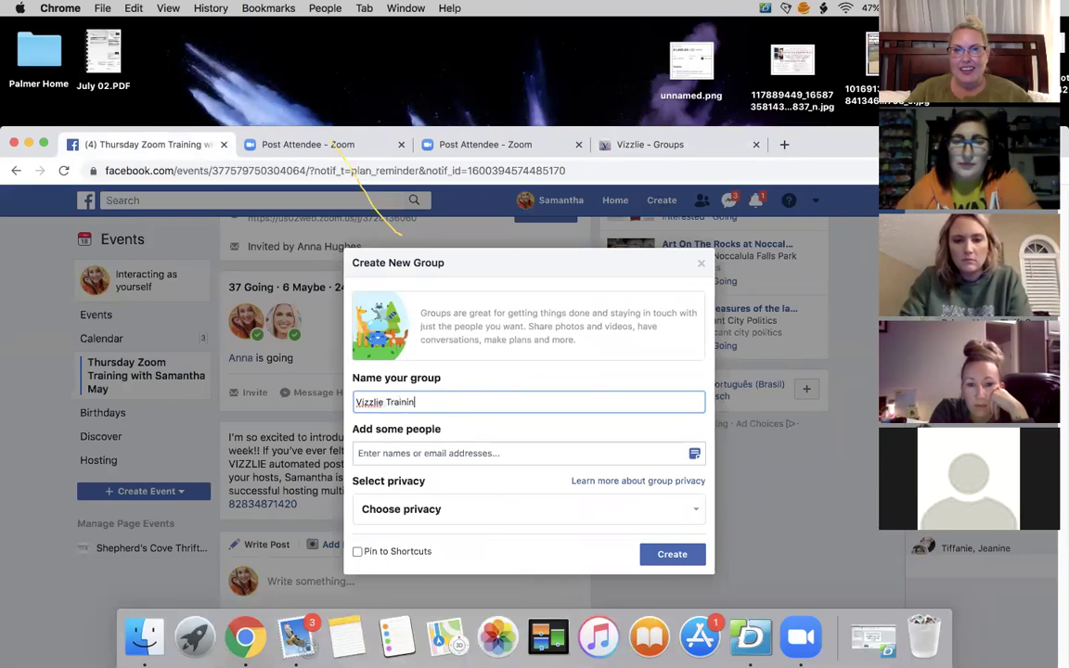
text(g)
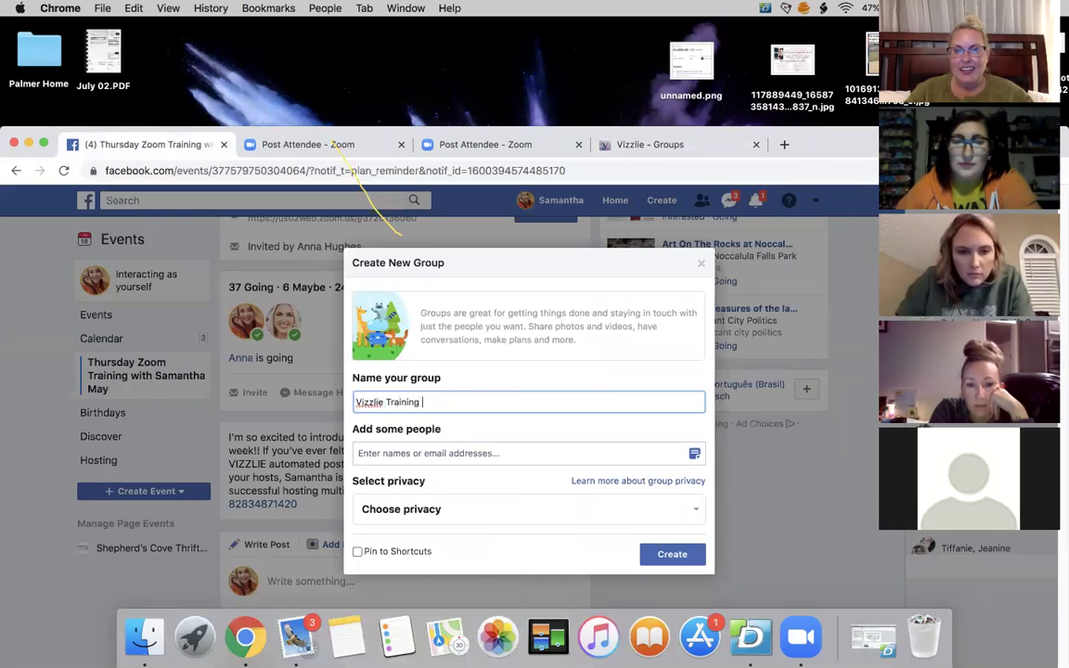
Set the new group's privacy to Private and create the group.
click(662, 555)
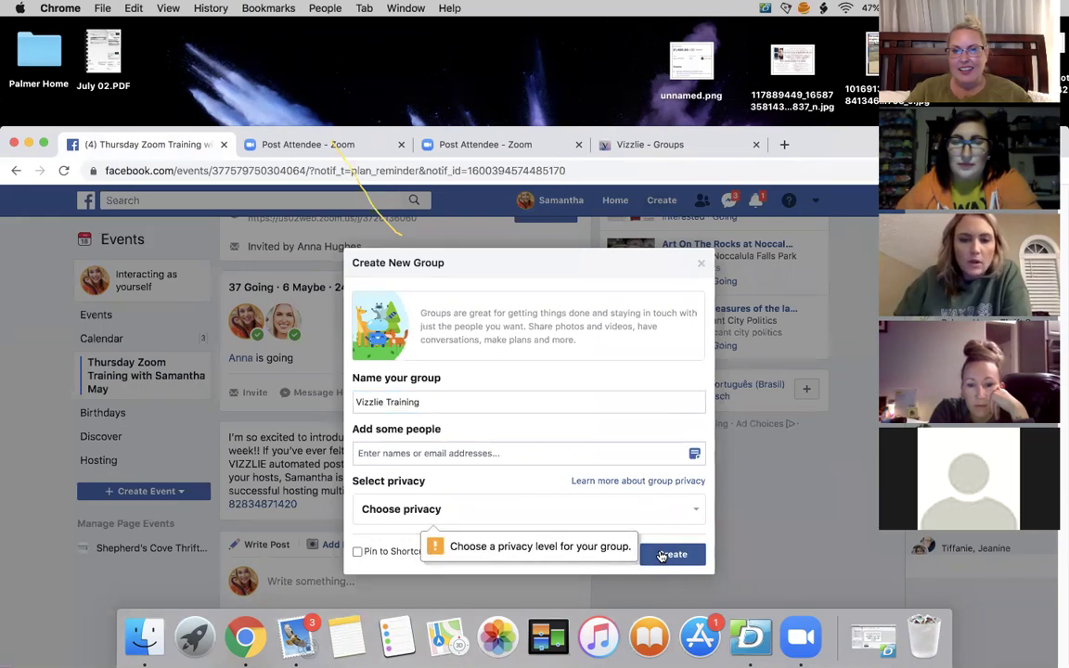
click(635, 514)
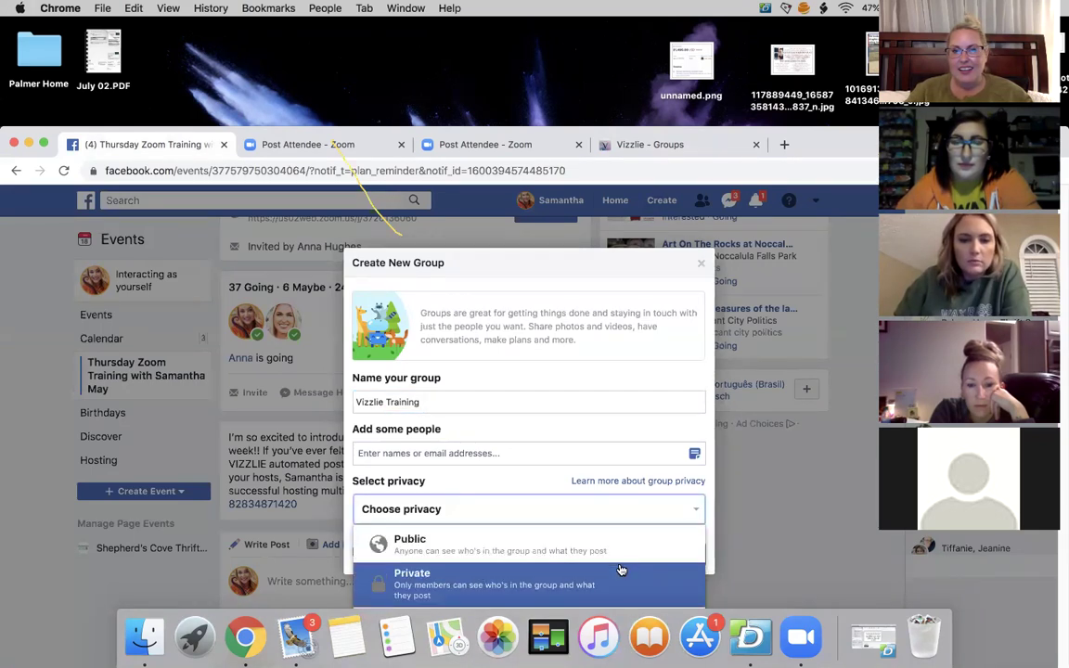
click(621, 573)
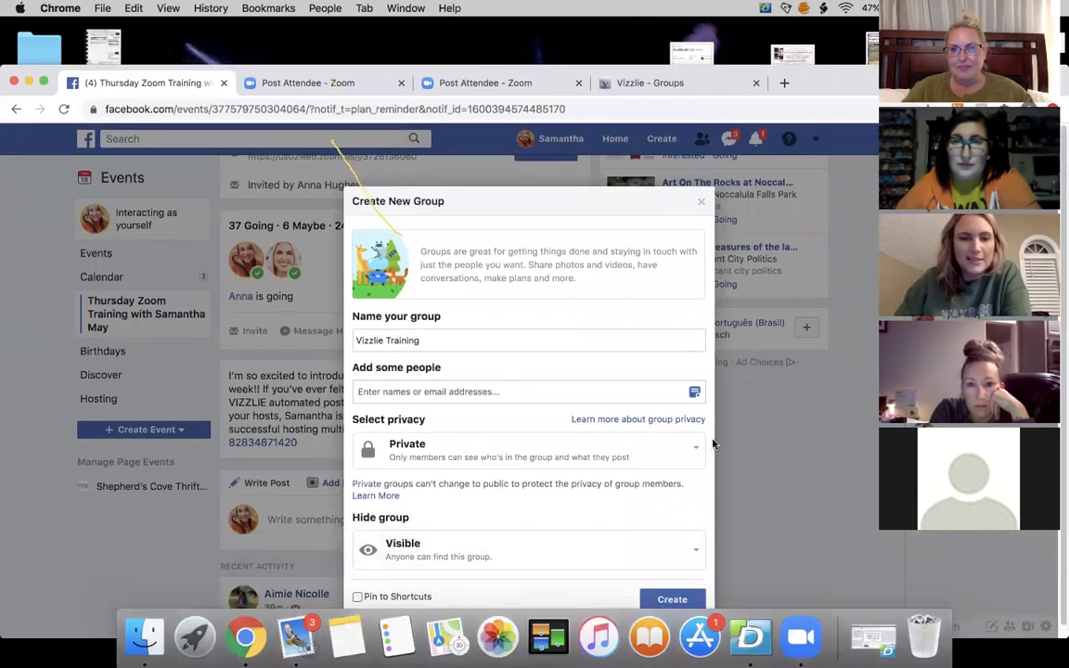
click(674, 599)
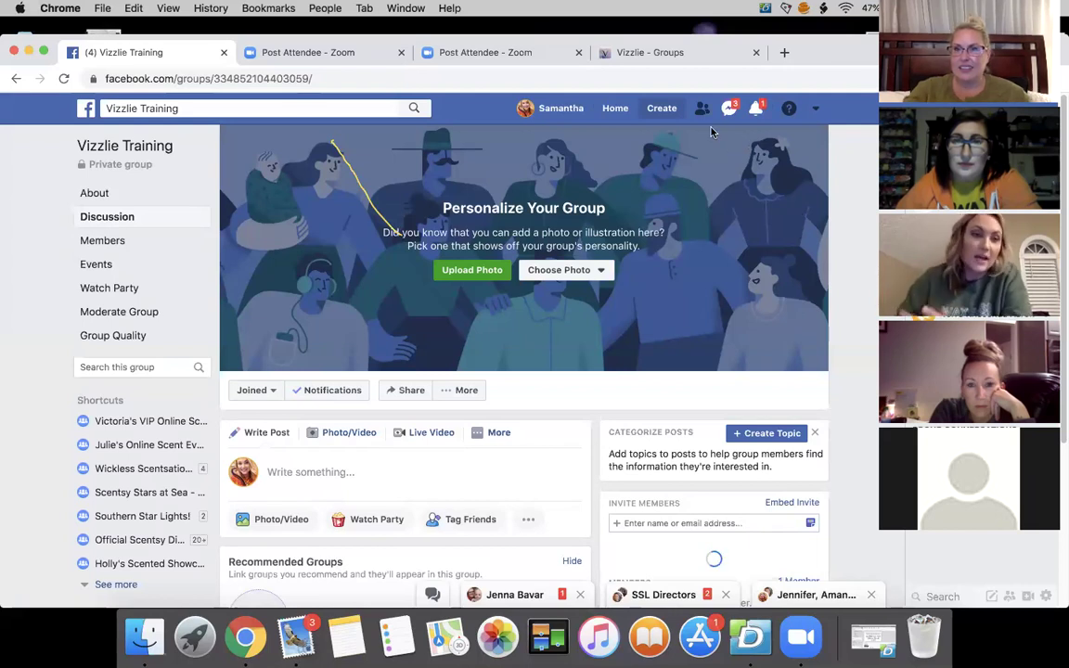
Open the Vizzlie Training group's settings and bring up the catalog of apps that can be added to it.
click(467, 391)
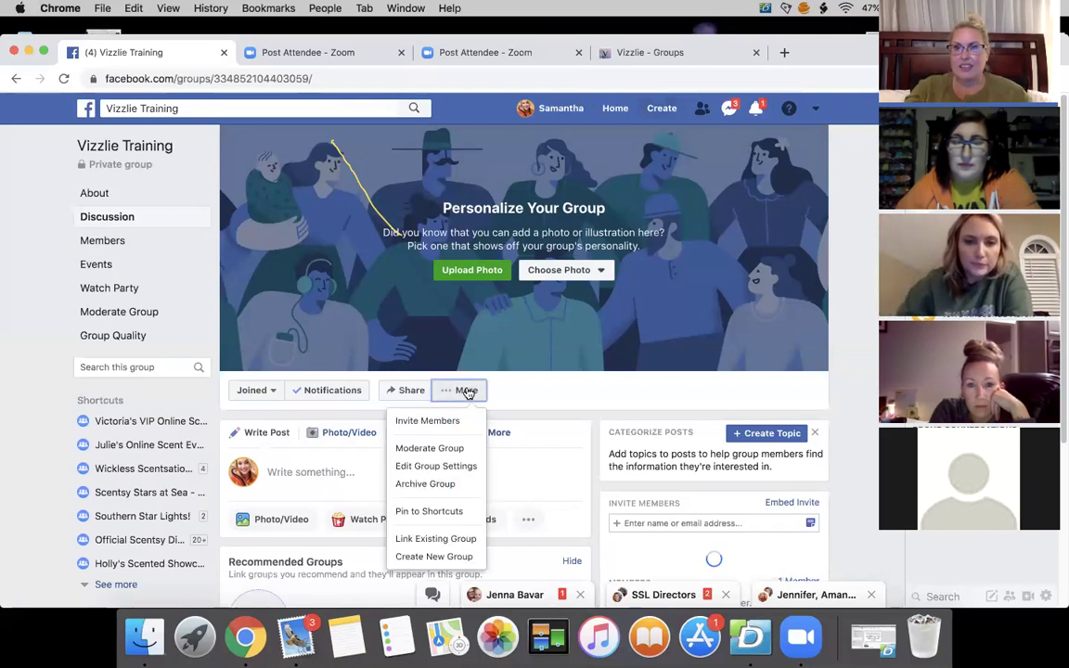
click(454, 465)
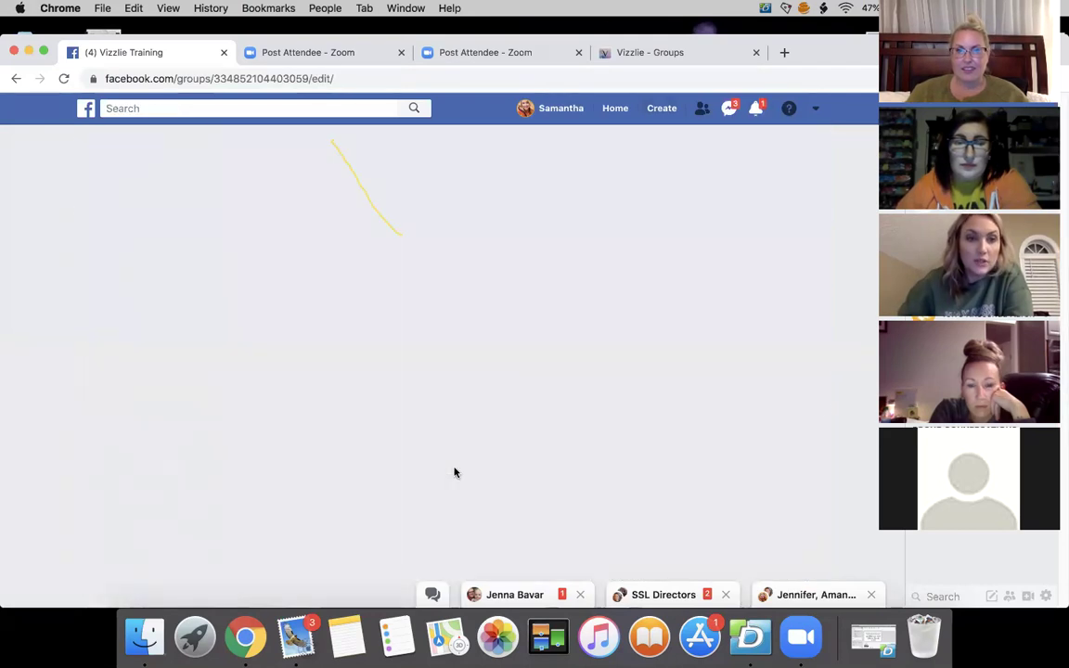
scroll(497, 361, down, 5)
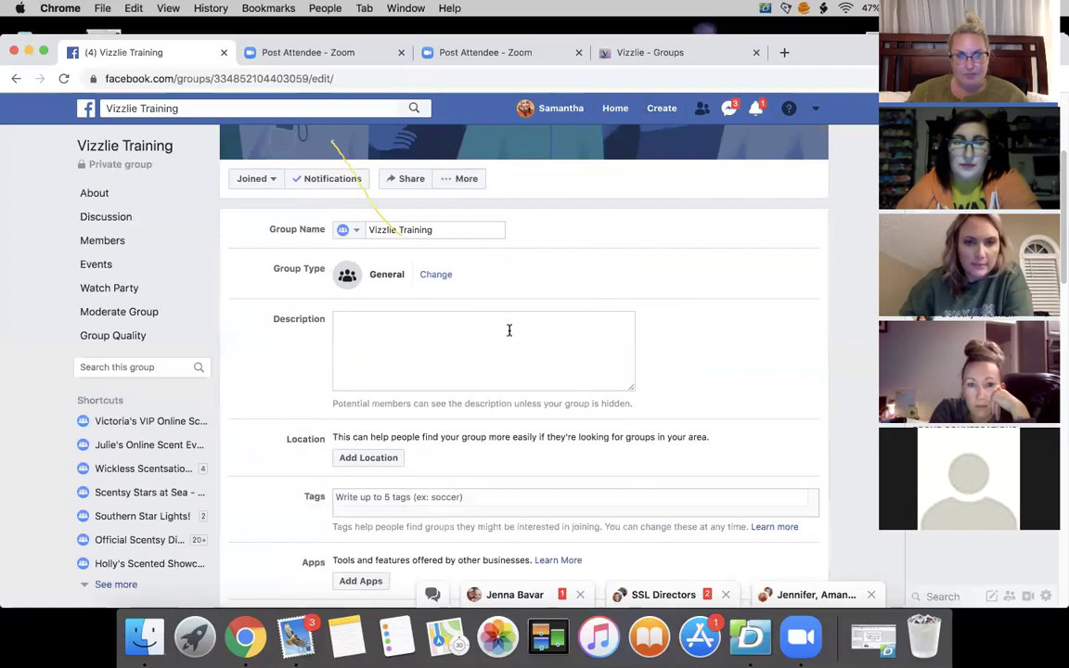
scroll(510, 330, down, 3)
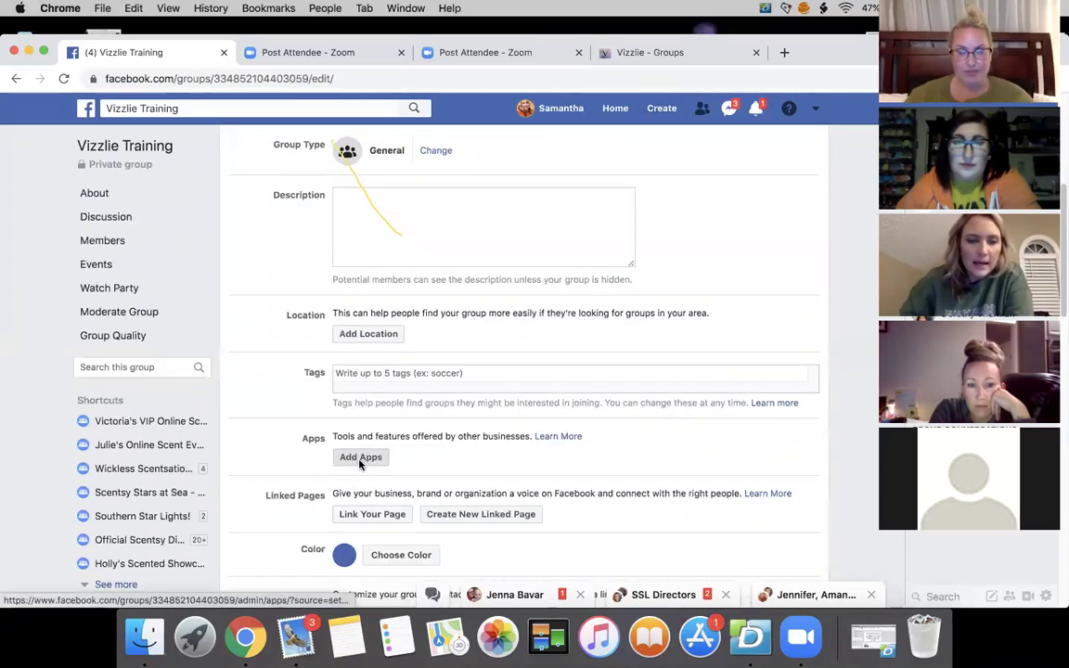
click(361, 458)
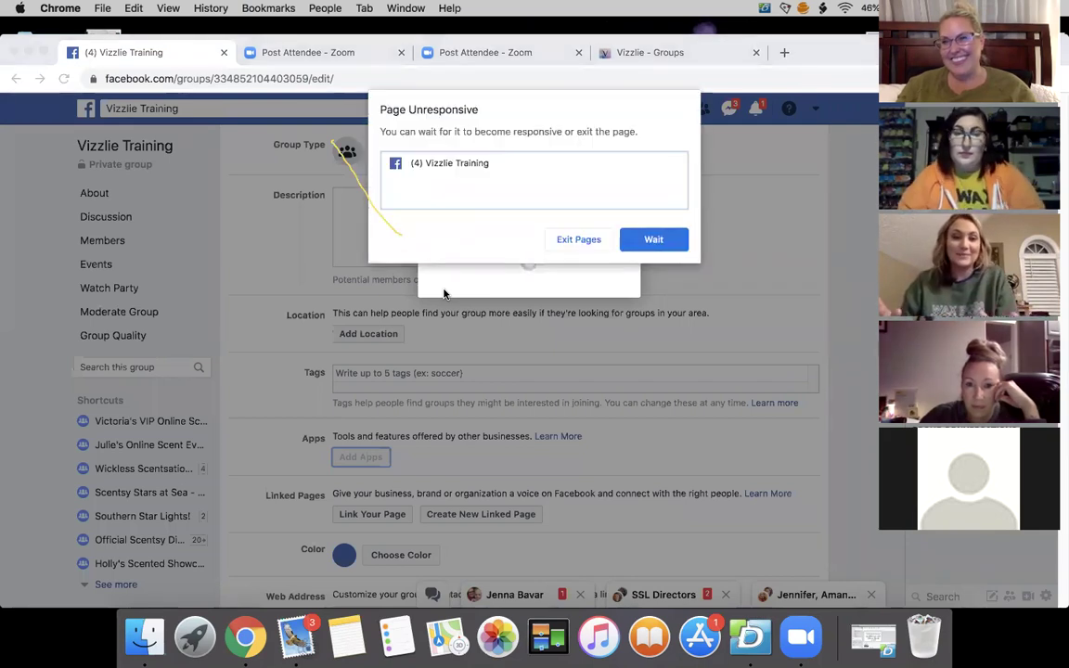
click(643, 240)
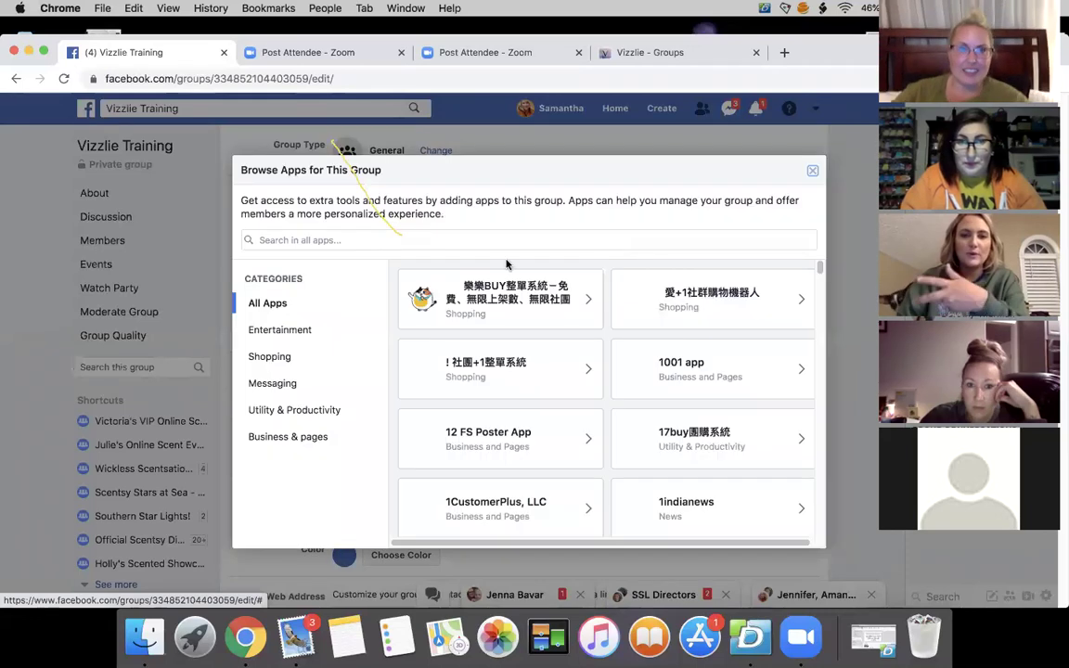
Search the group apps for "vizz" and add the Vizzlie app to the group.
click(465, 237)
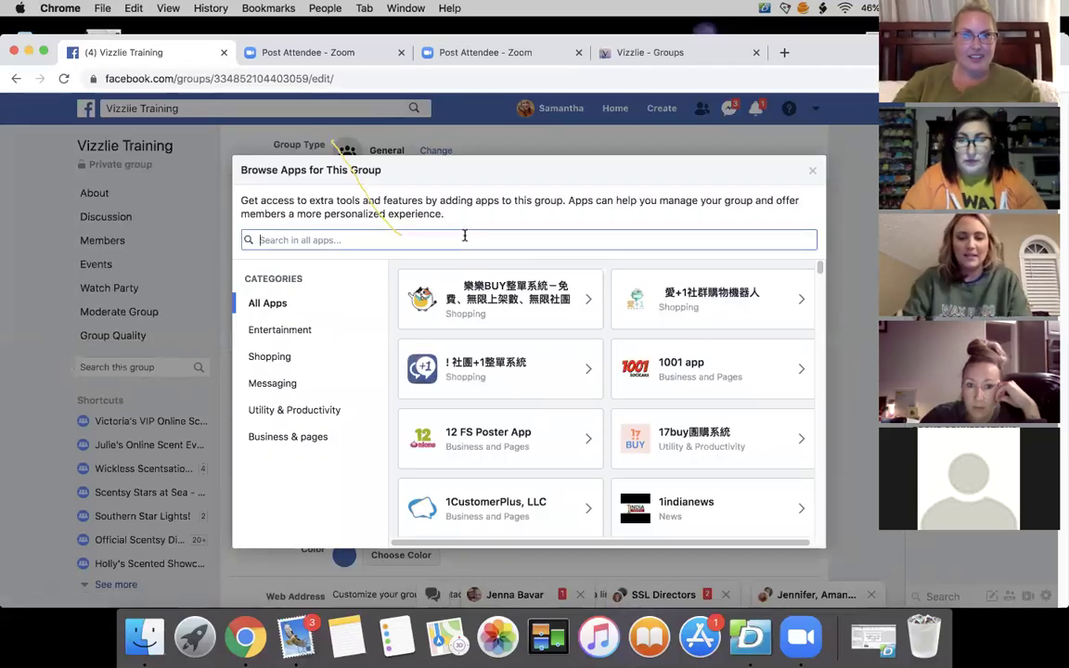
text(vizz)
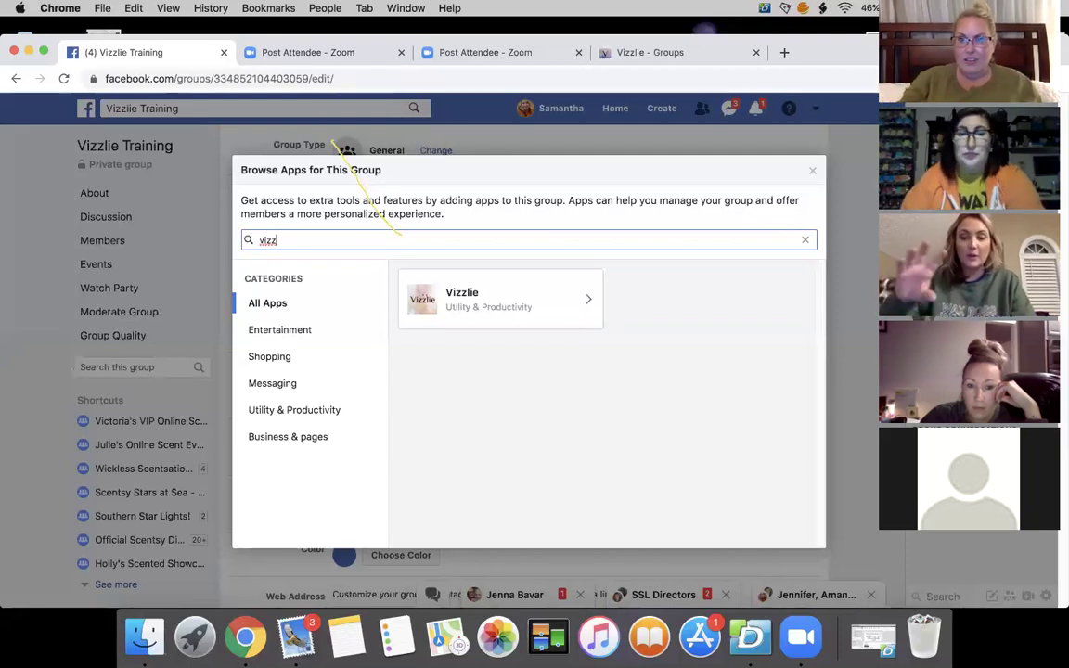
click(532, 306)
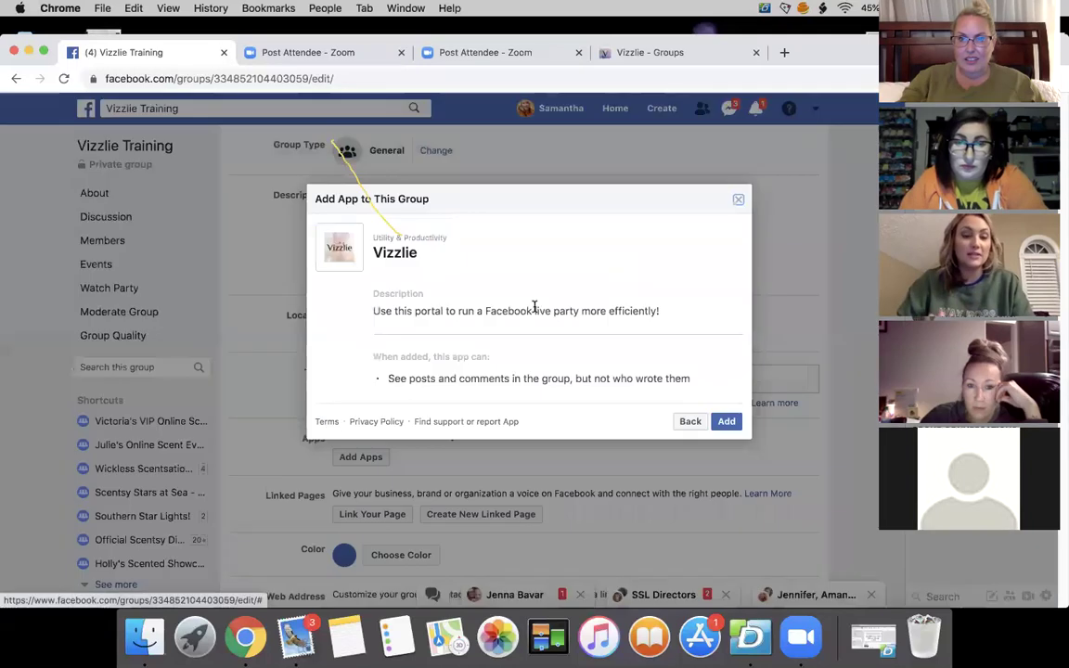
click(726, 421)
click(684, 321)
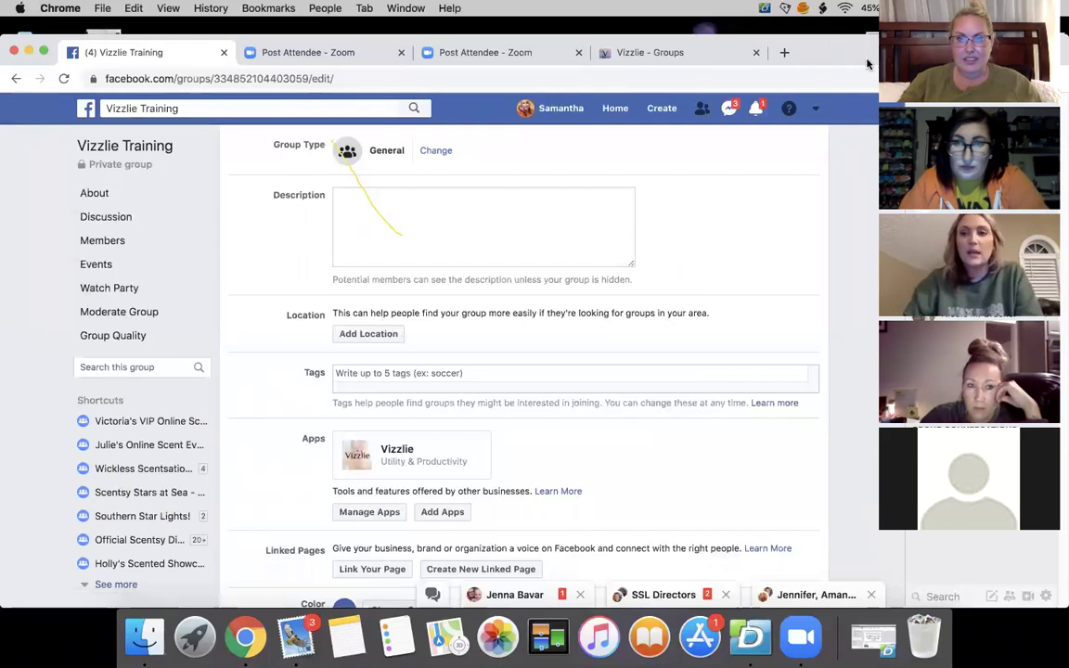
Switch back to Vizzlie and open the list of tracked Facebook groups.
drag(669, 43, 668, 120)
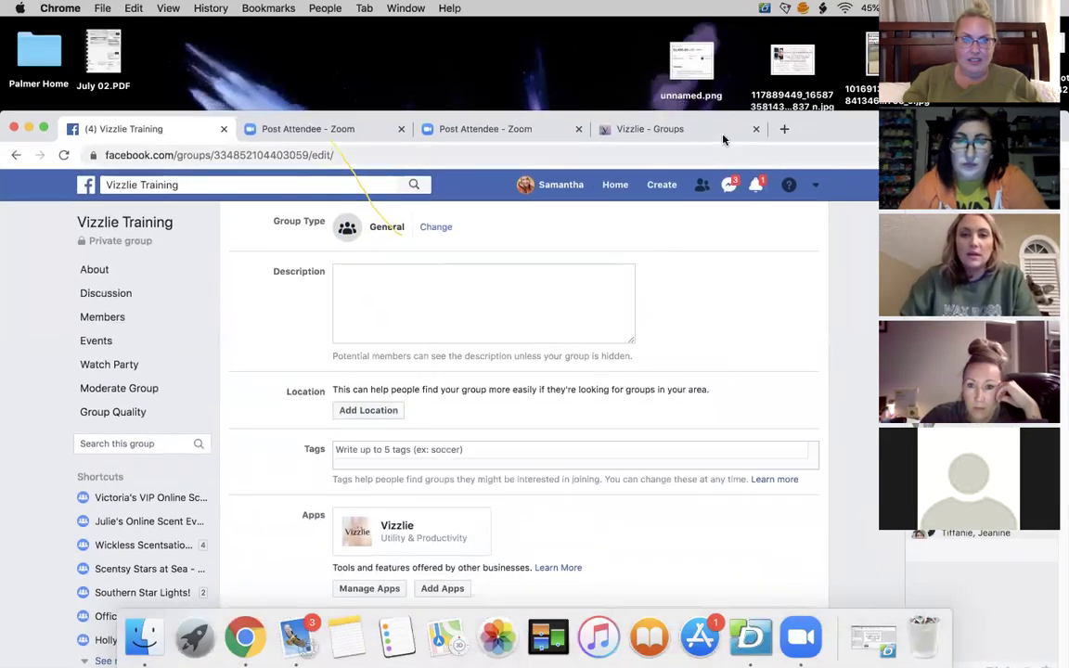
click(650, 129)
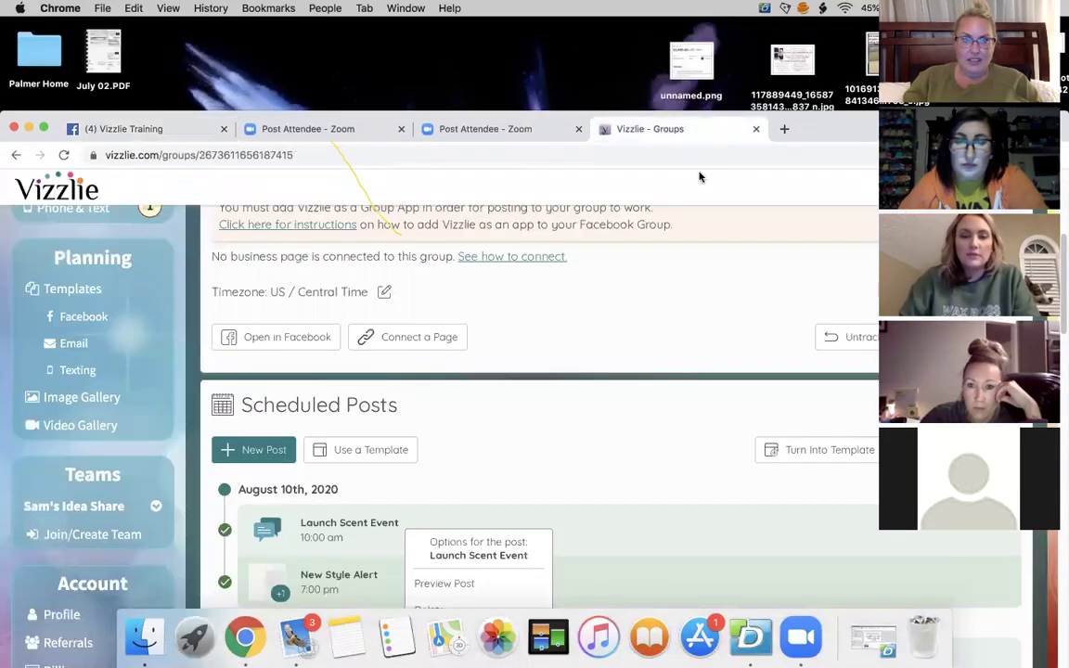
click(119, 318)
click(78, 352)
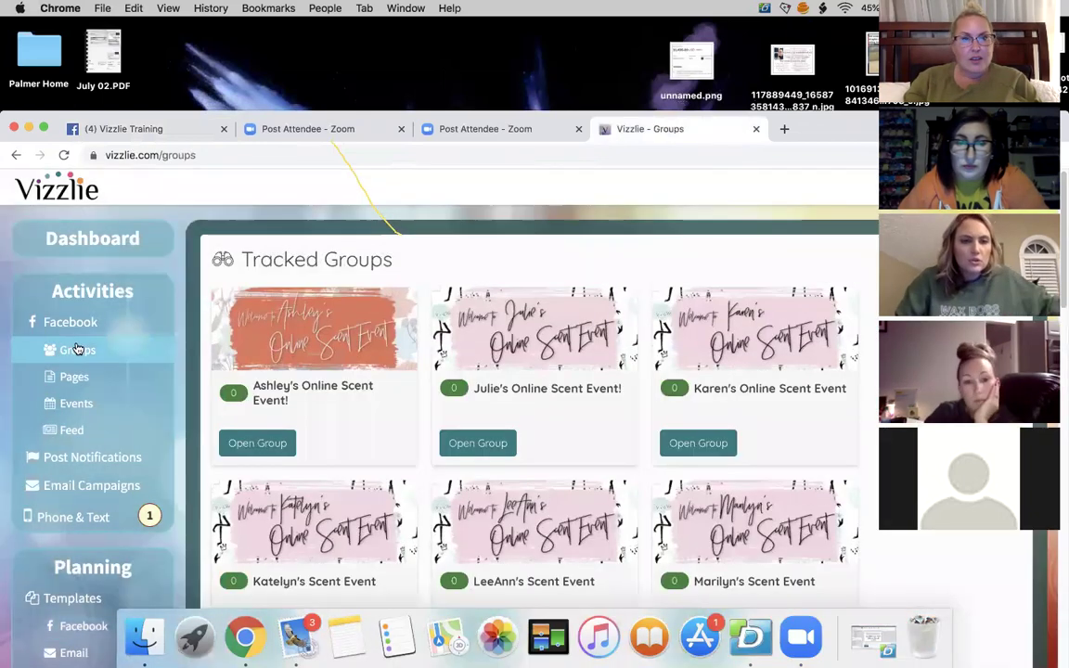
mouse_move(84, 351)
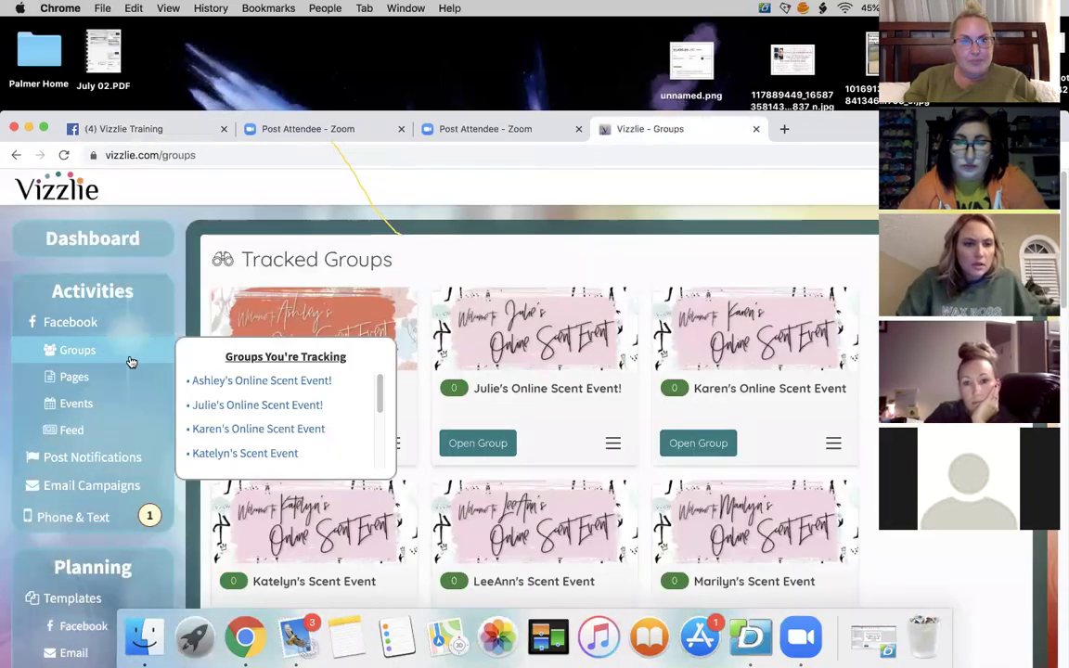
scroll(754, 318, down, 1)
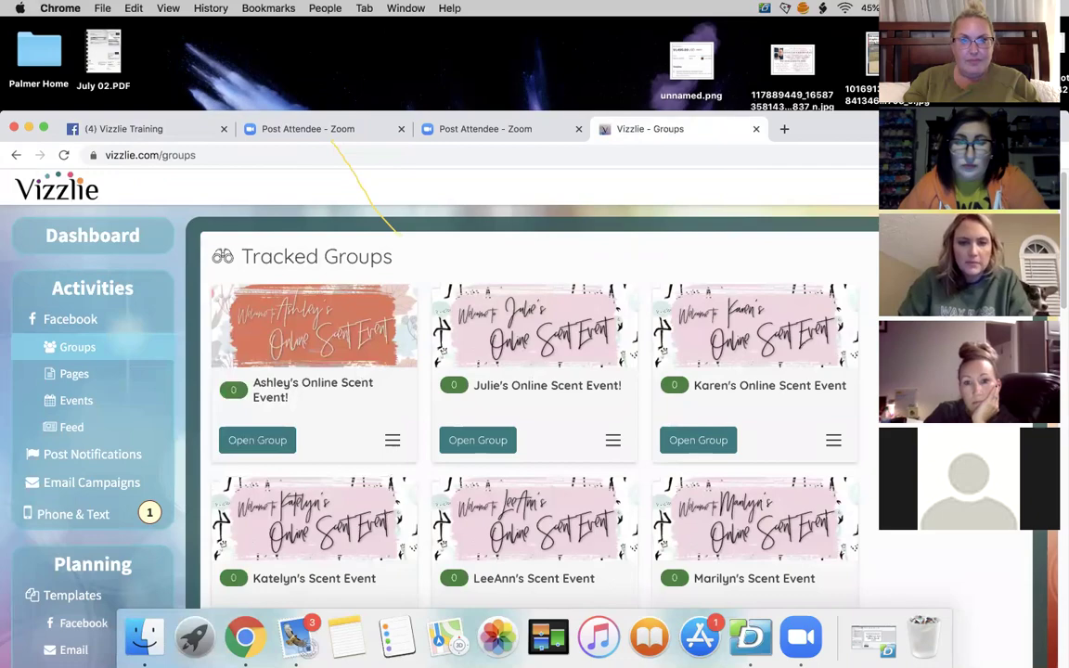
Check the available groups for the Vizzlie Training group and refresh the list of available groups.
scroll(533, 408, down, 7)
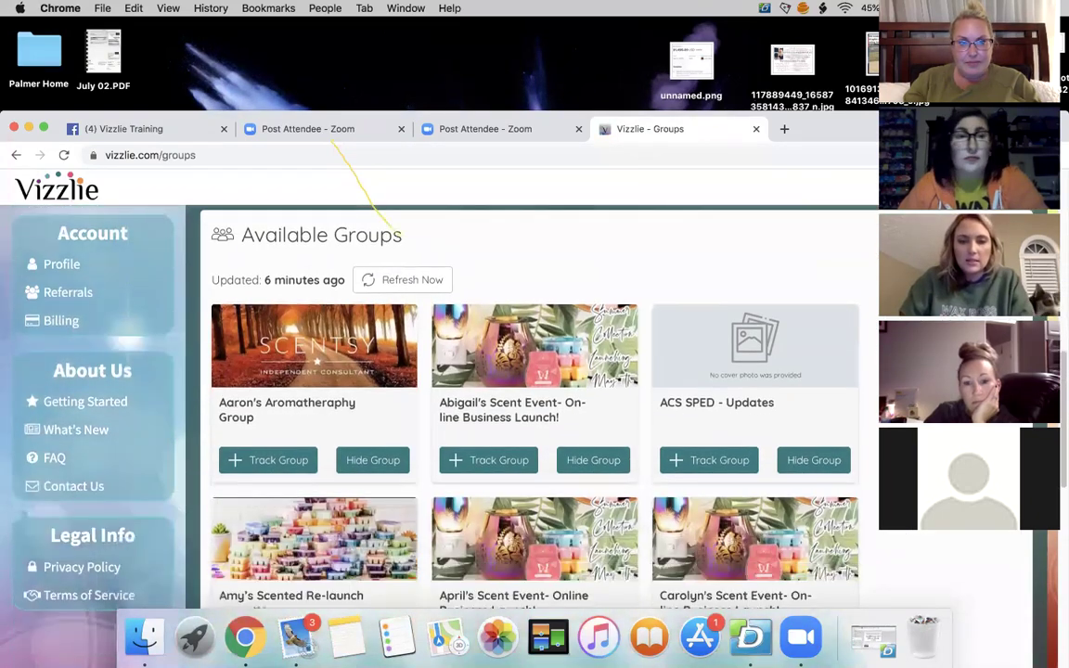
scroll(534, 408, down, 7)
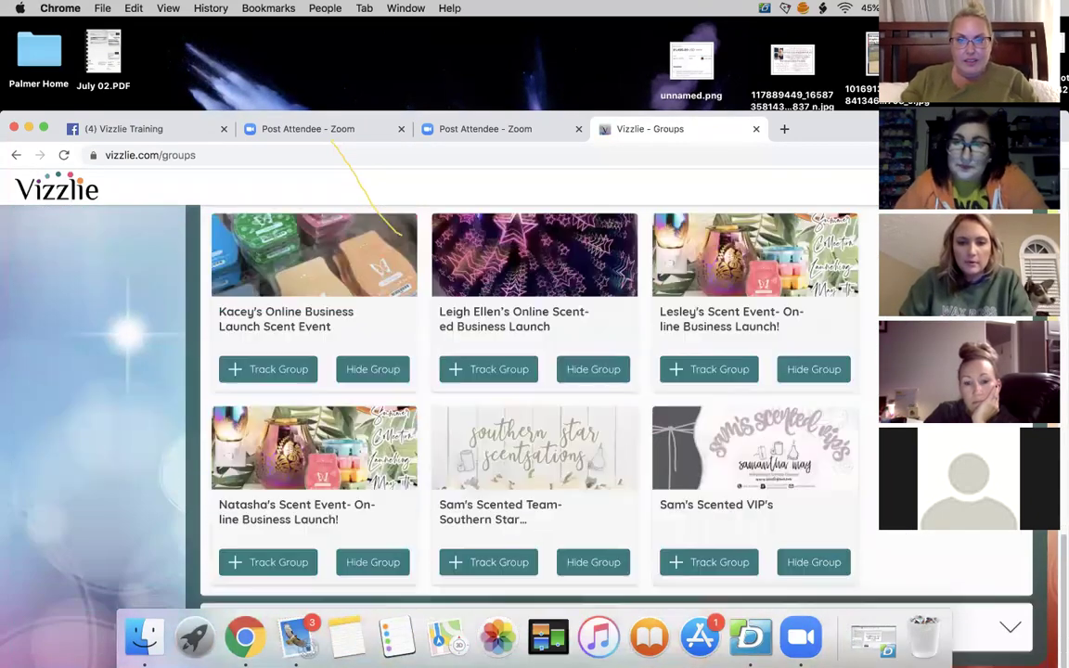
scroll(534, 409, down, 1)
scroll(533, 409, up, 2)
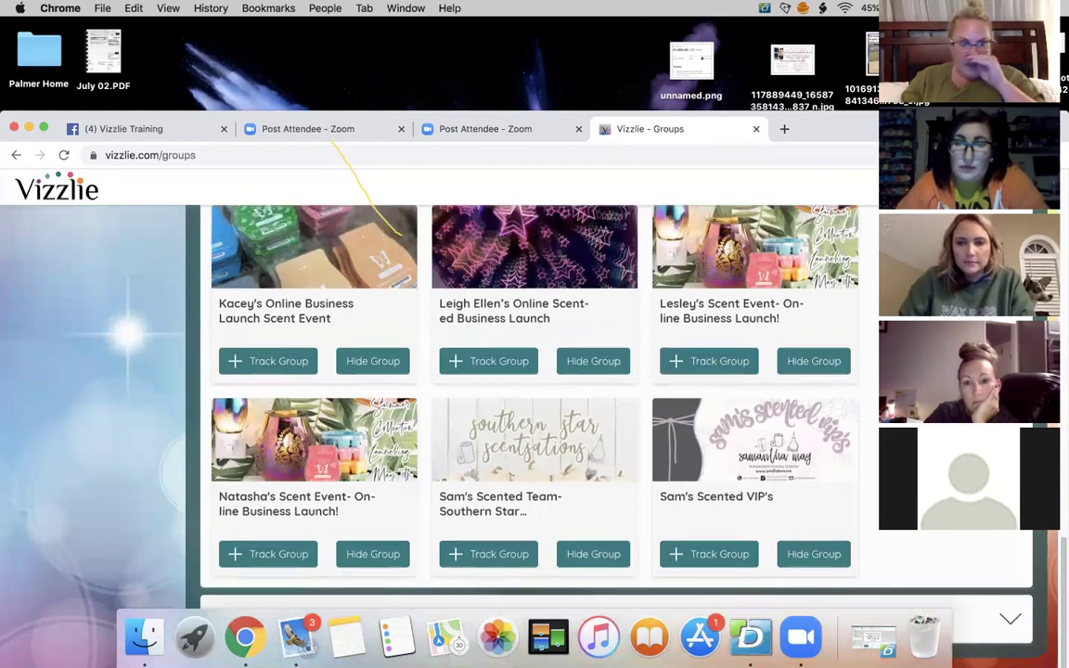
scroll(455, 280, up, 6)
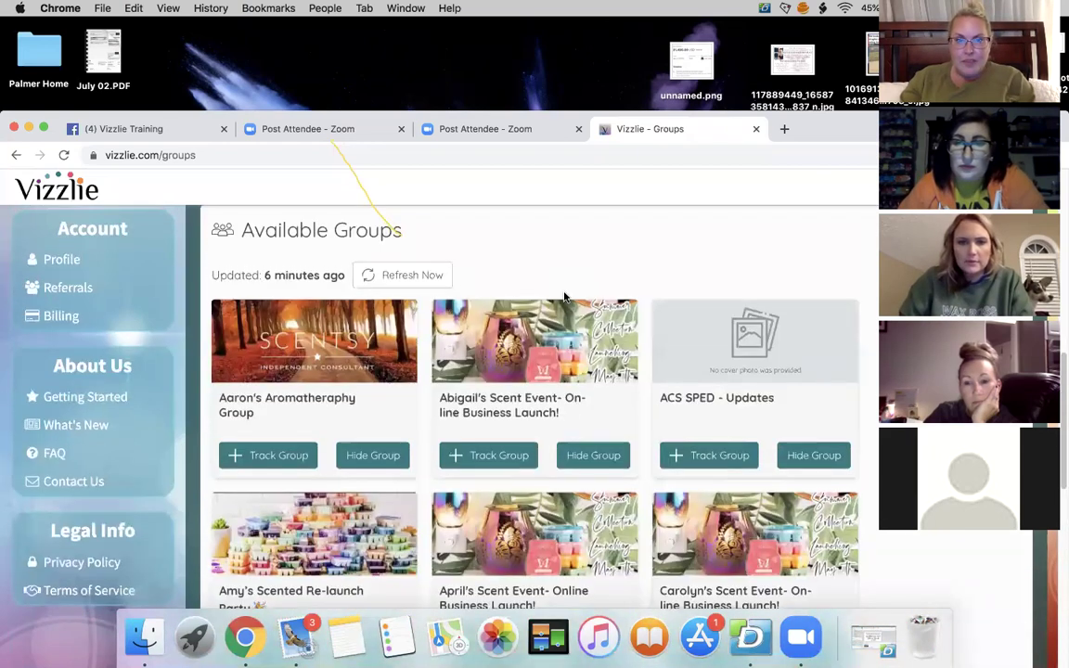
click(436, 275)
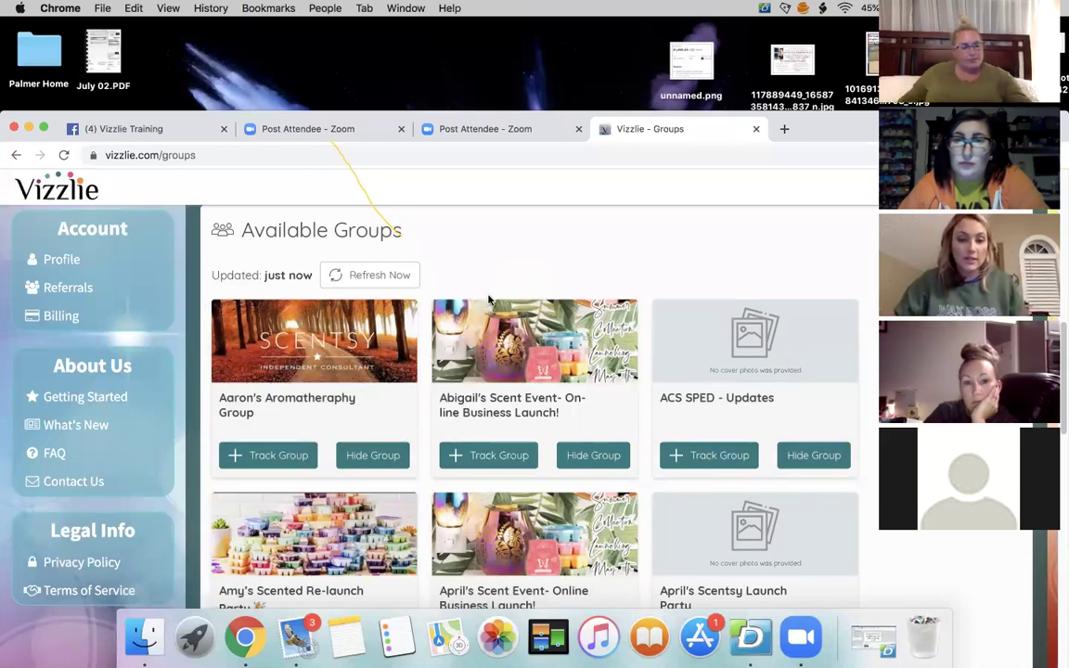
Find the Vizzlie Training group among the available groups and start tracking it.
scroll(489, 299, down, 8)
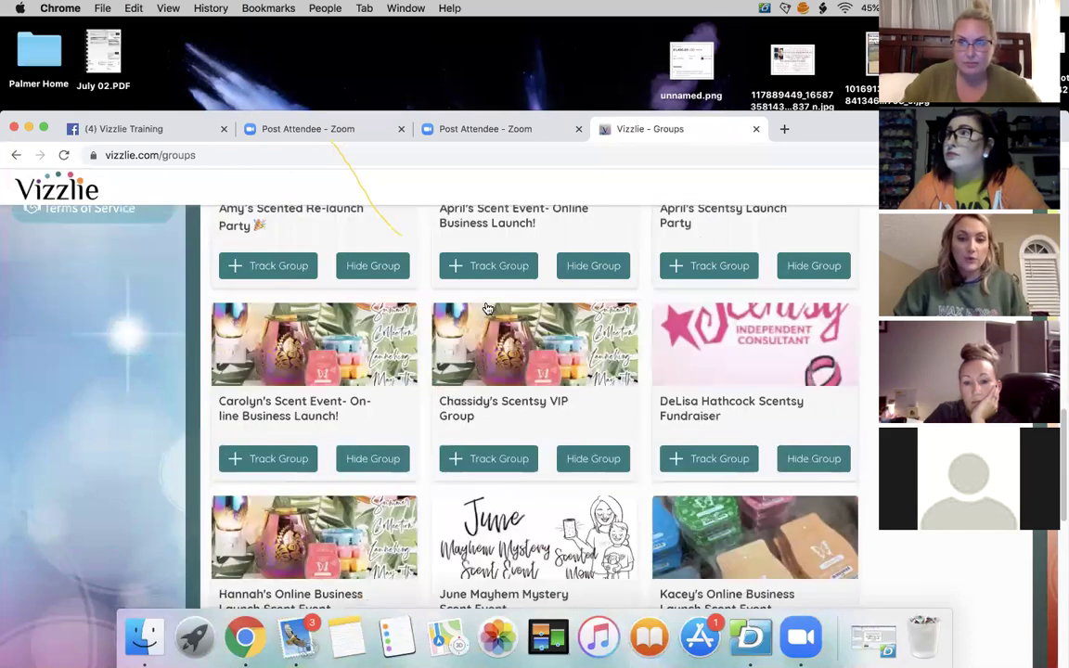
scroll(487, 308, down, 12)
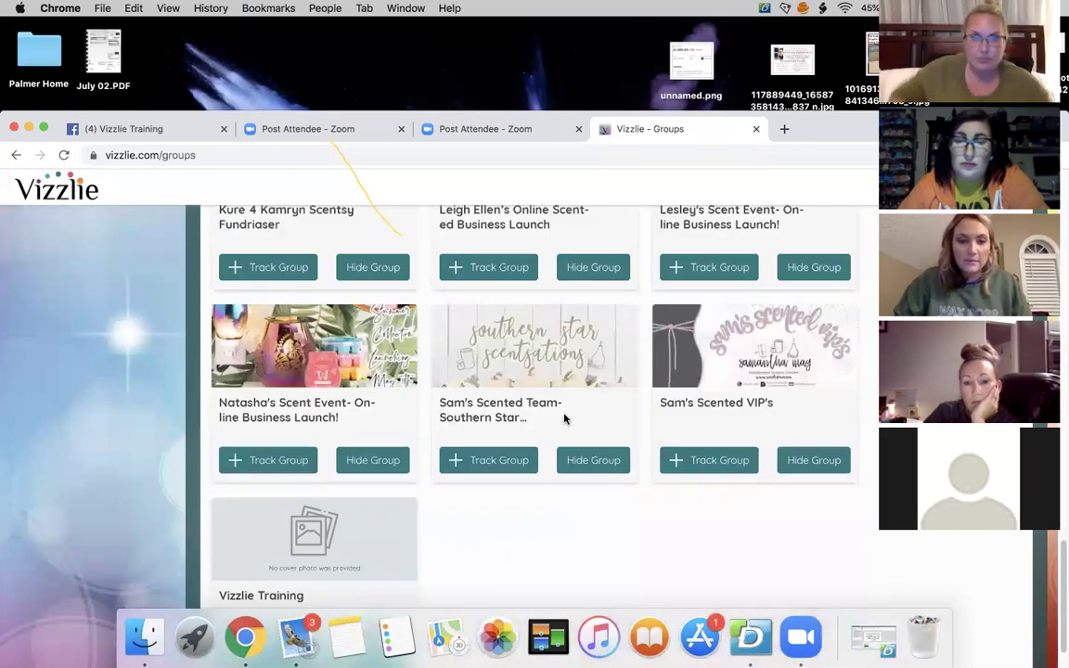
scroll(564, 419, down, 2)
click(263, 545)
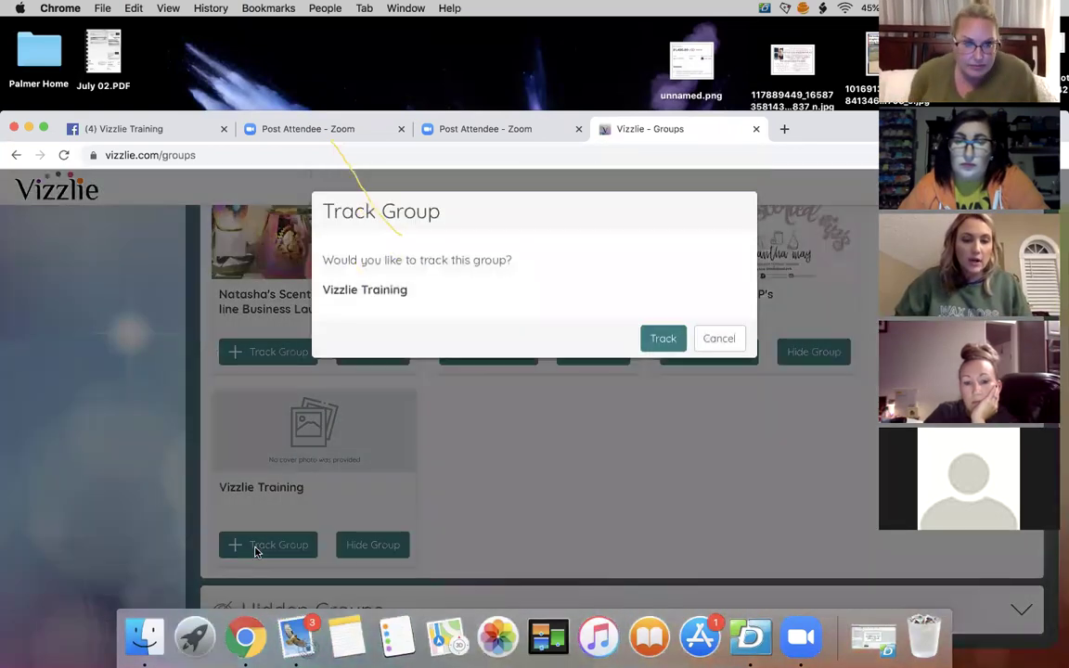
click(663, 339)
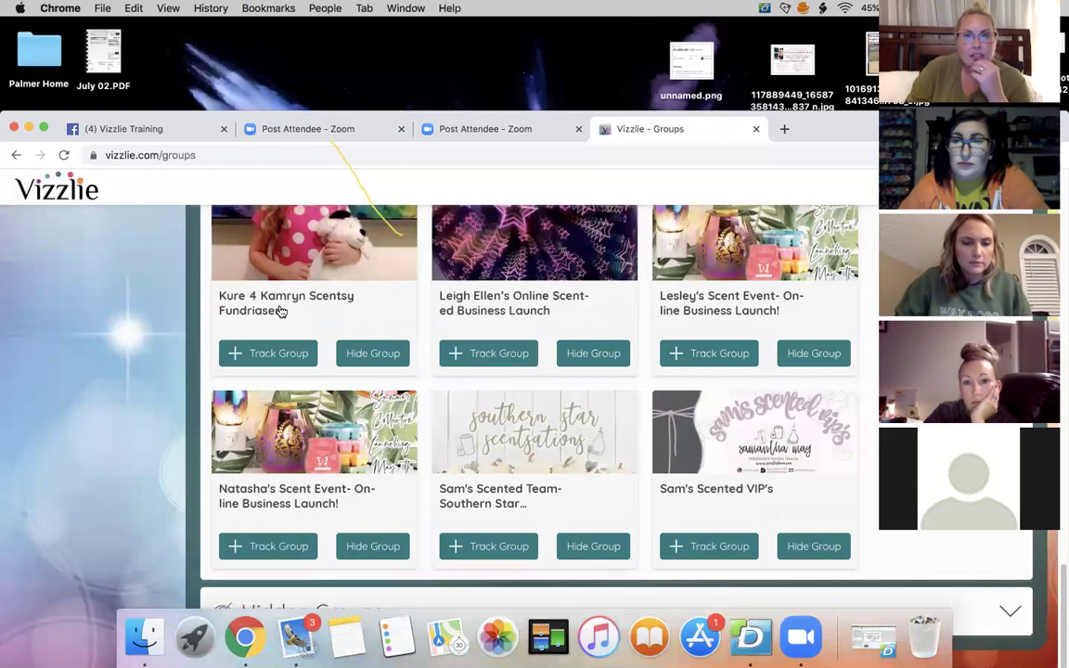
Open the Vizzlie Training group from the tracked groups.
scroll(325, 310, up, 15)
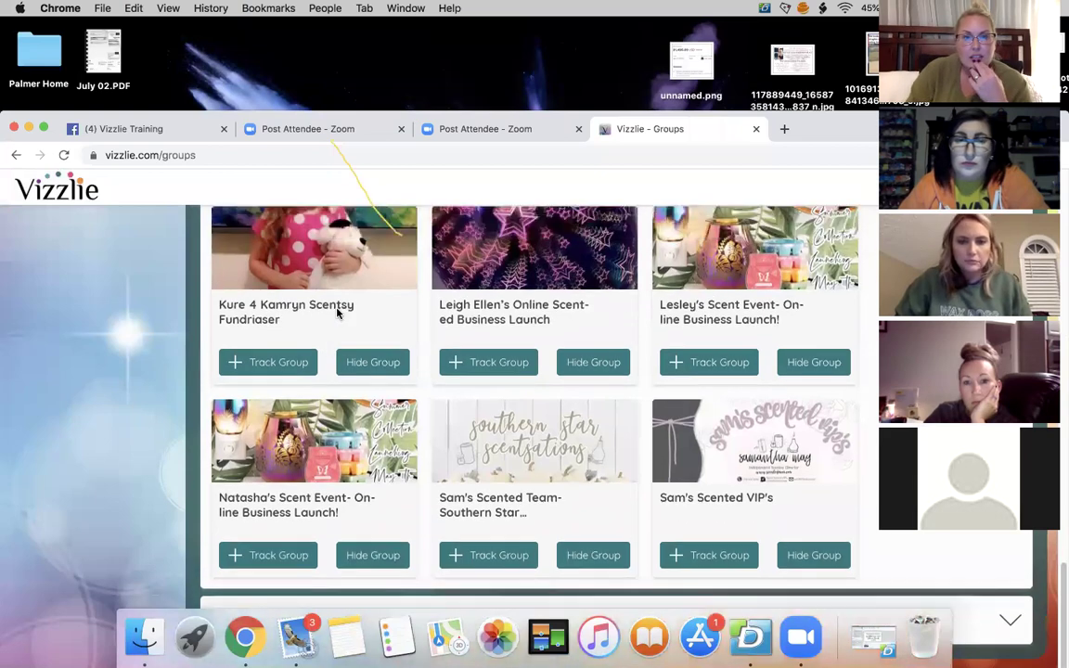
scroll(337, 316, down, 10)
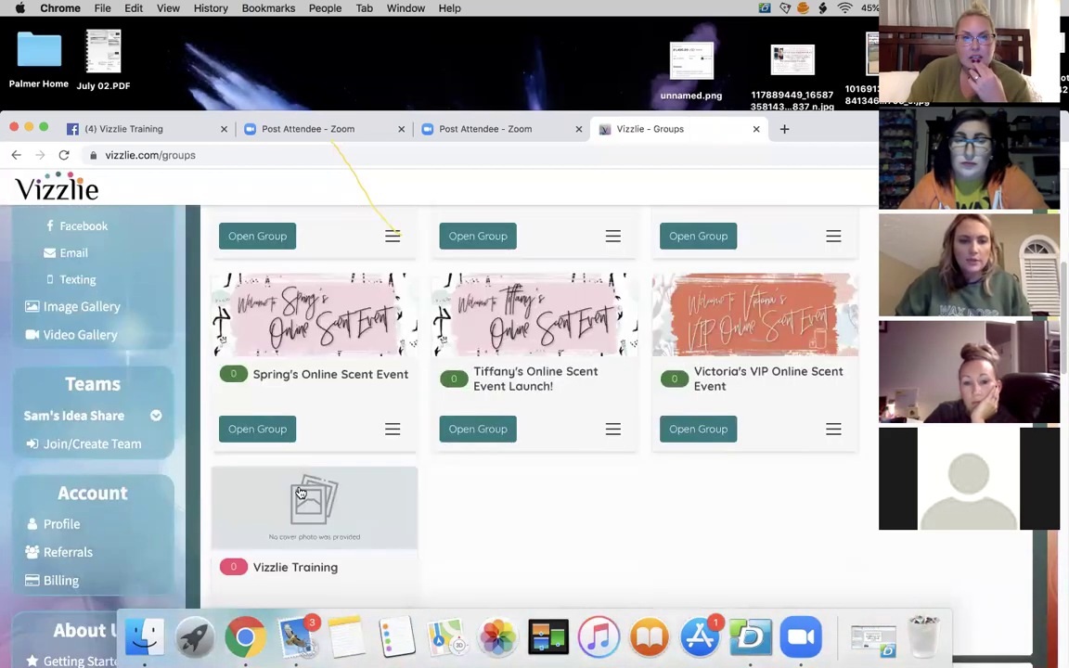
click(258, 573)
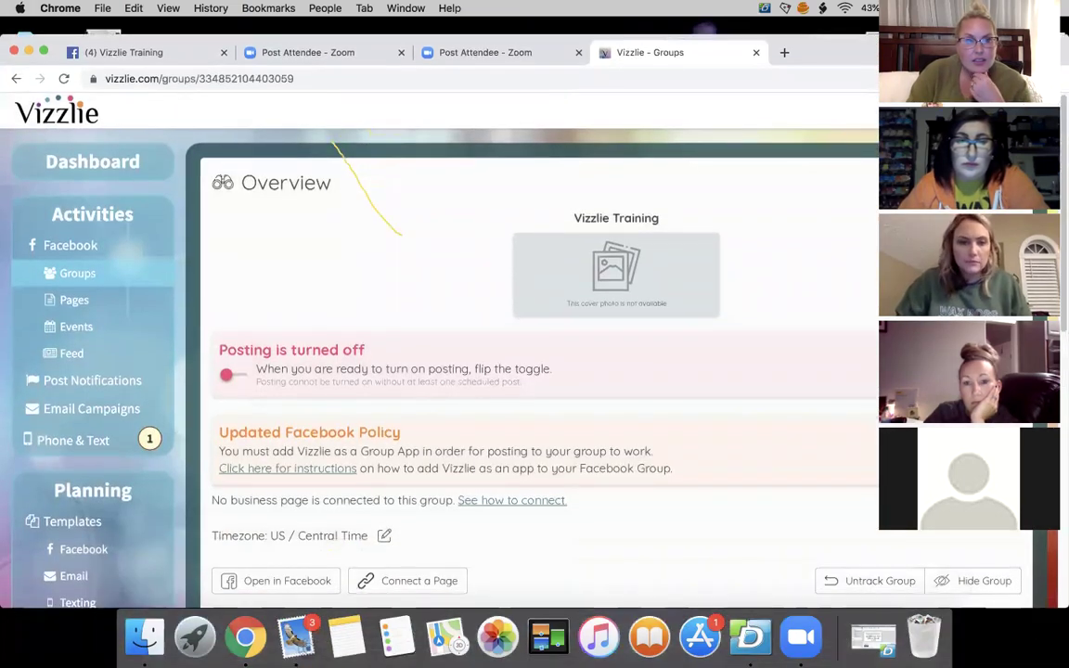
Start a template import for the group's scheduled posts and select the FALL 2020 Scent Event template.
scroll(475, 409, down, 6)
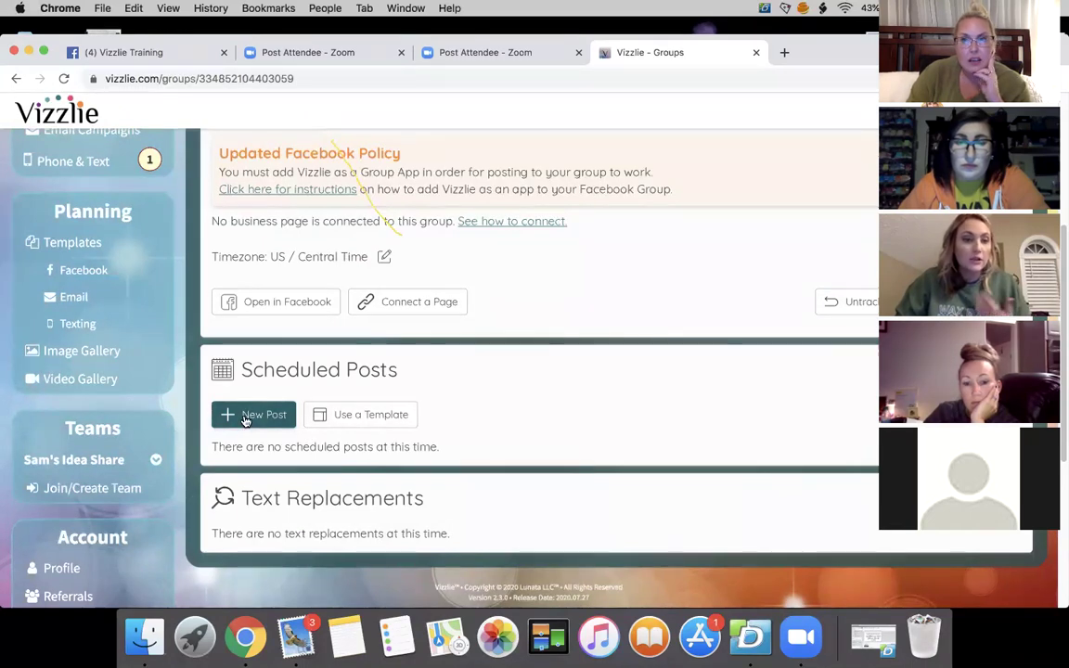
click(368, 417)
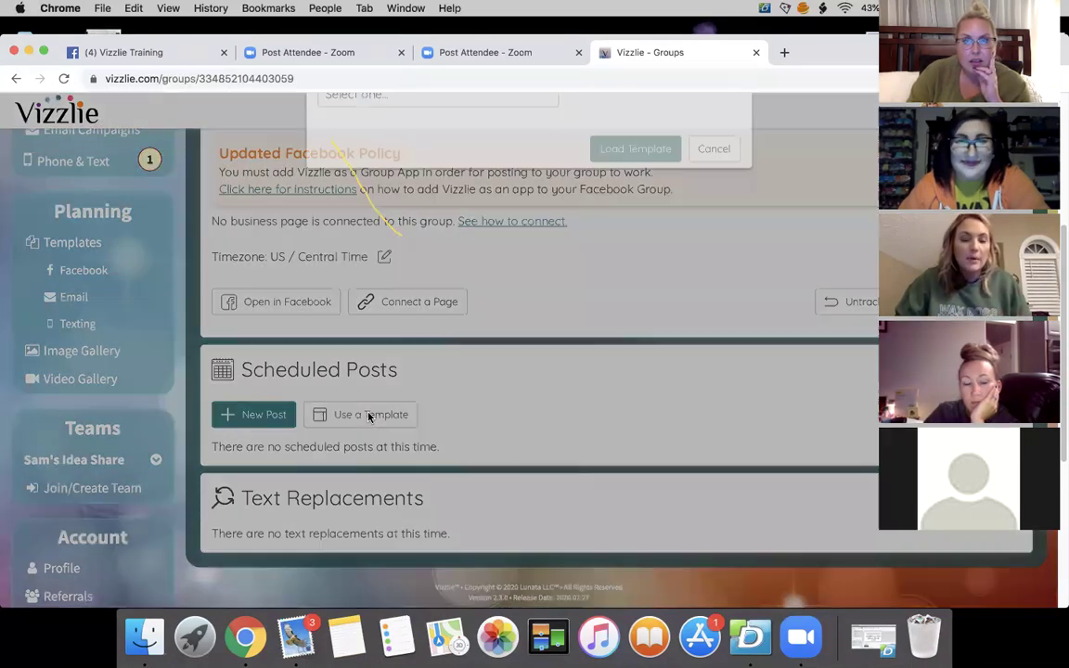
click(443, 213)
click(446, 227)
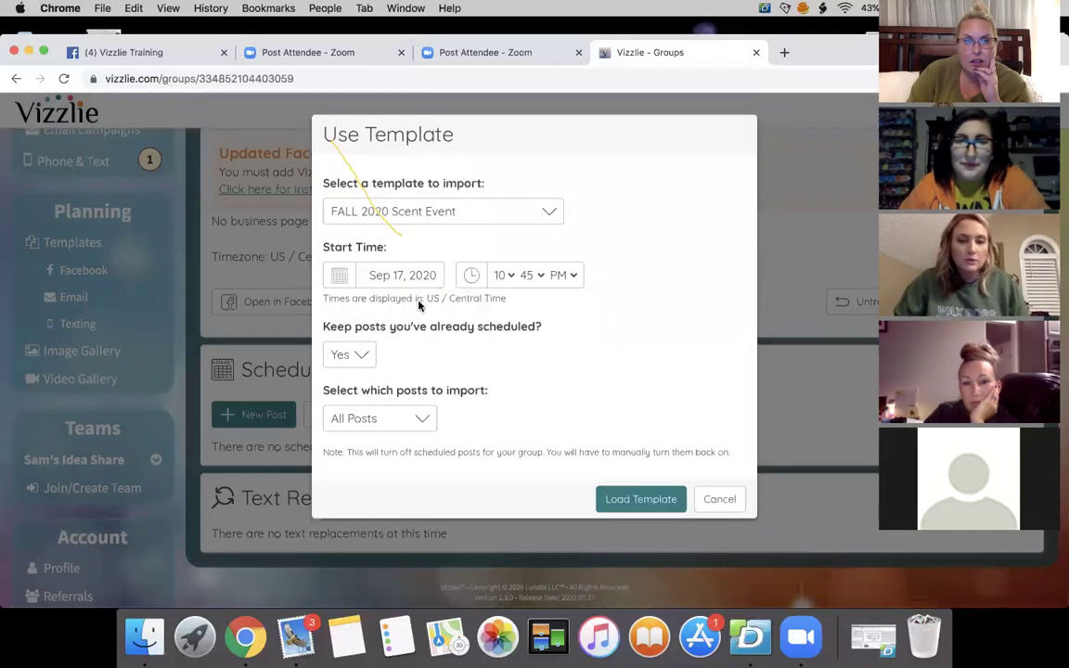
Set the template's start time to Sep 21, 2020 at 8:00 PM and load all its posts into the group.
click(409, 277)
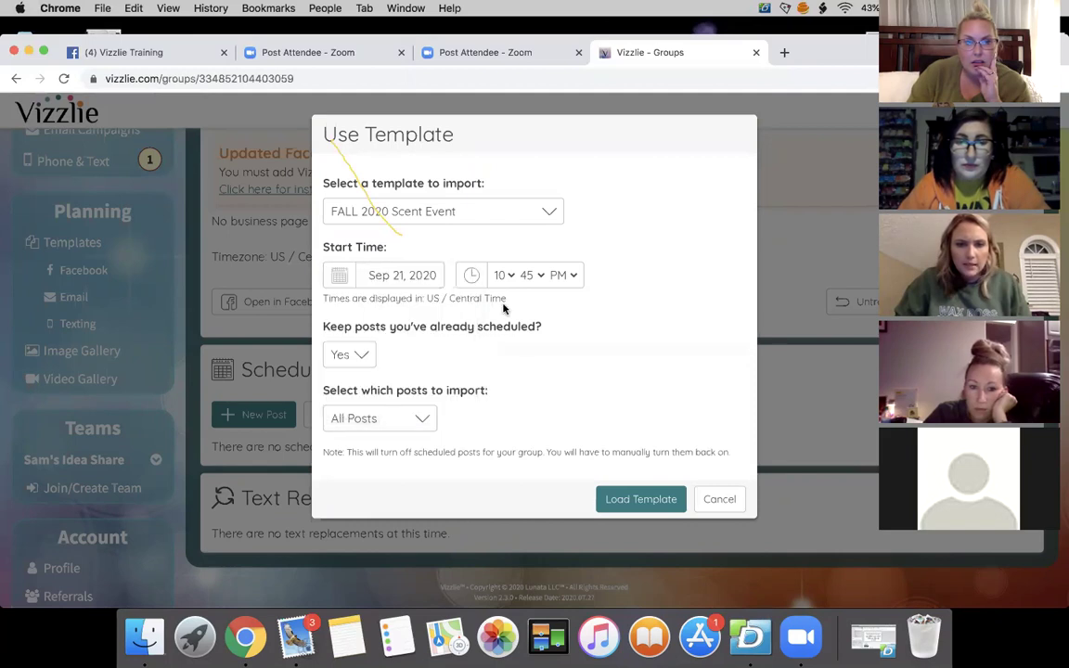
click(501, 275)
click(502, 244)
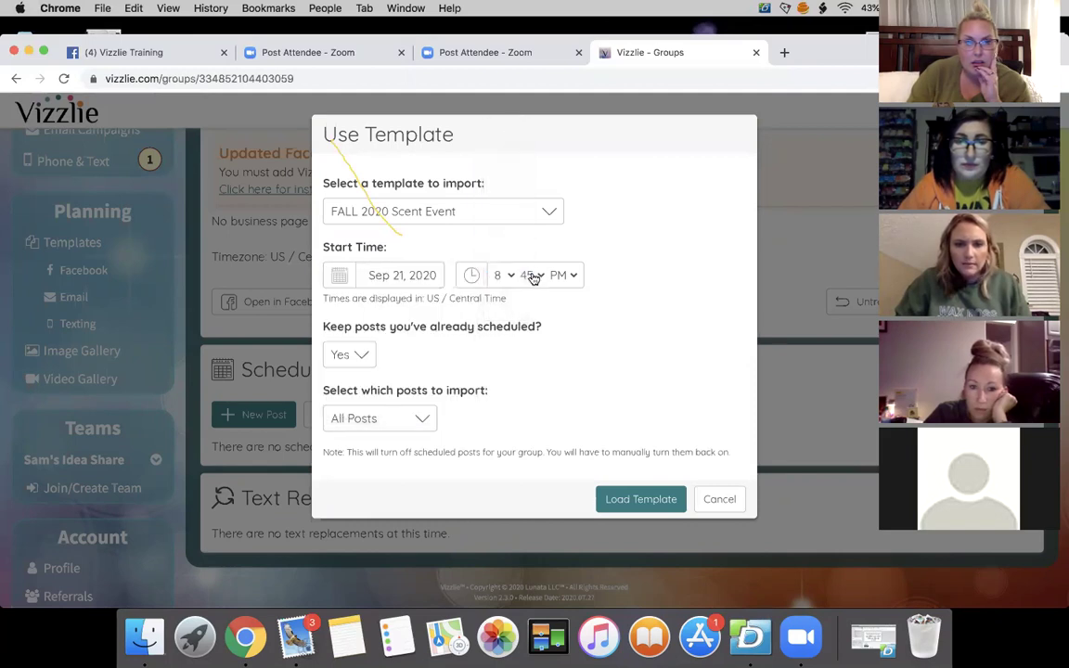
click(534, 278)
scroll(533, 265, up, 5)
scroll(533, 260, up, 5)
click(549, 25)
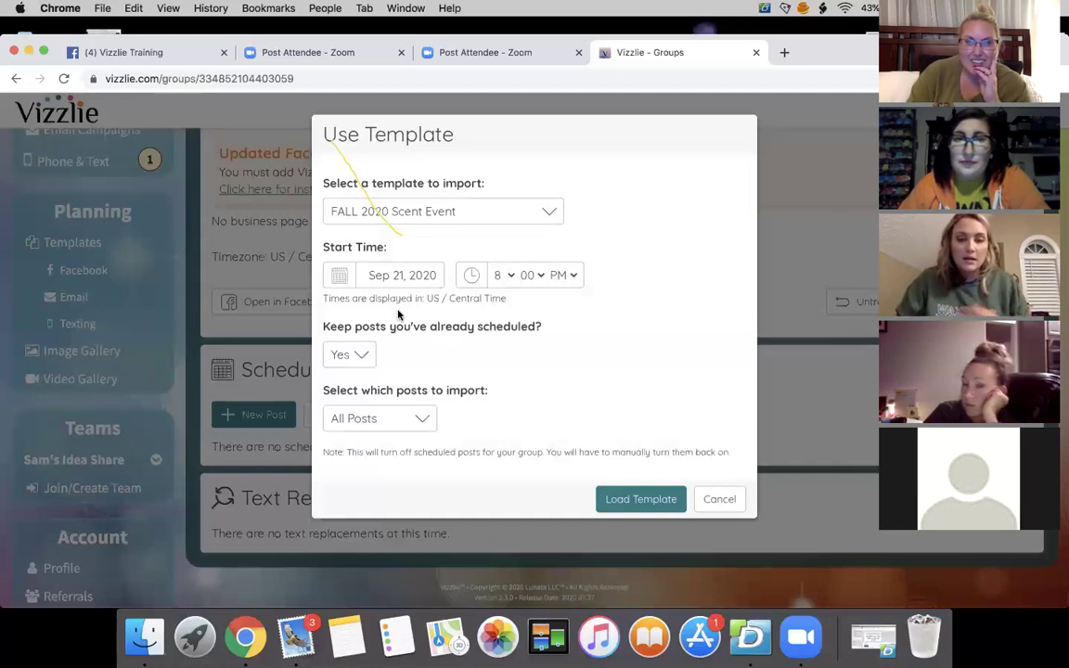
click(635, 506)
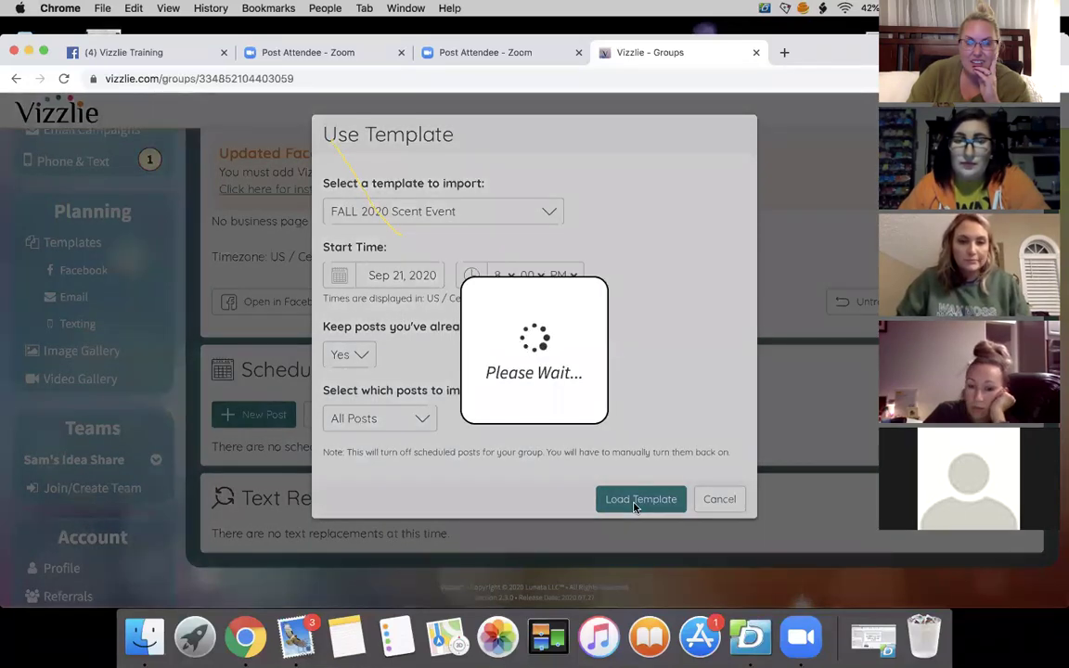
Review the first imported scheduled posts and show the available options for the New Style Alert post.
scroll(631, 505, down, 5)
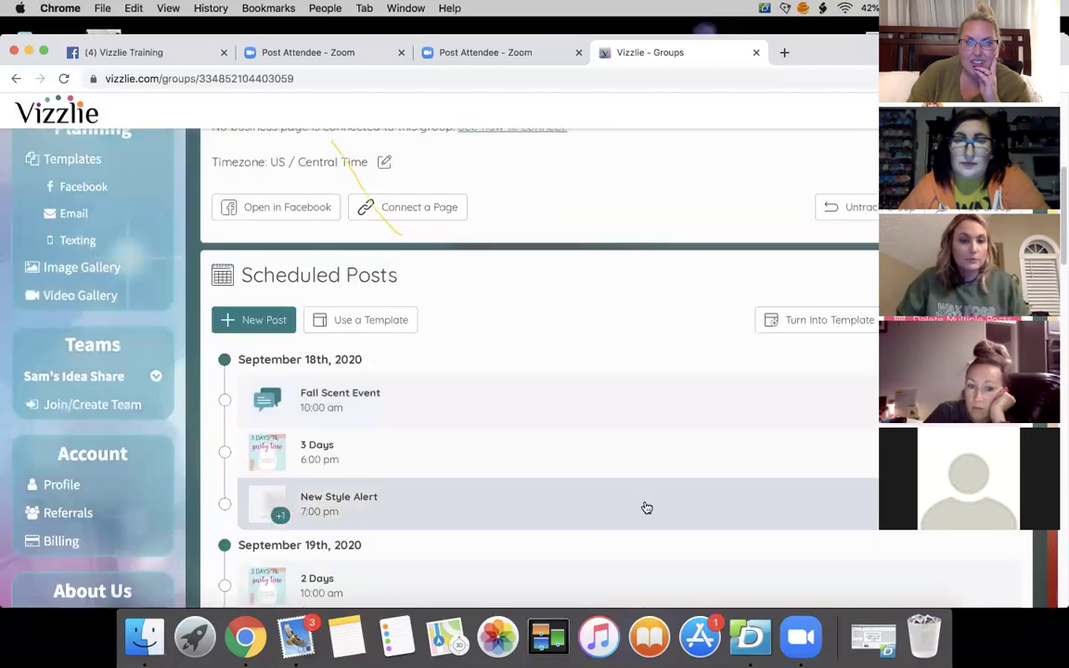
scroll(547, 316, up, 2)
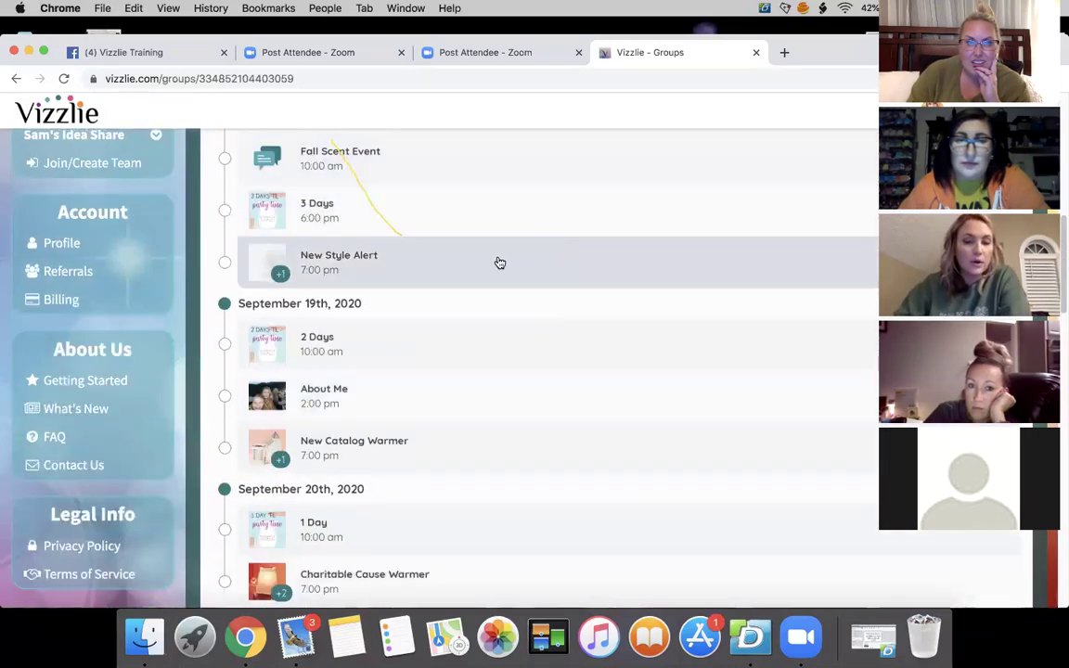
click(497, 261)
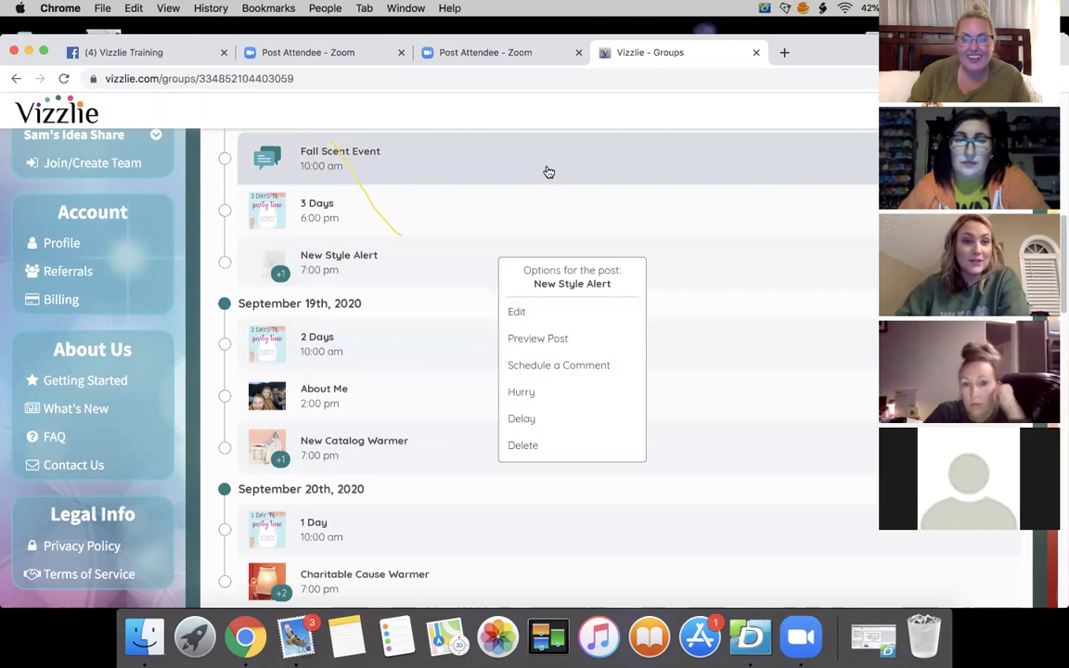
Try the Hurry option on the Fall Scent Event post with subsequent message adjustment set to No, and cancel it.
click(426, 174)
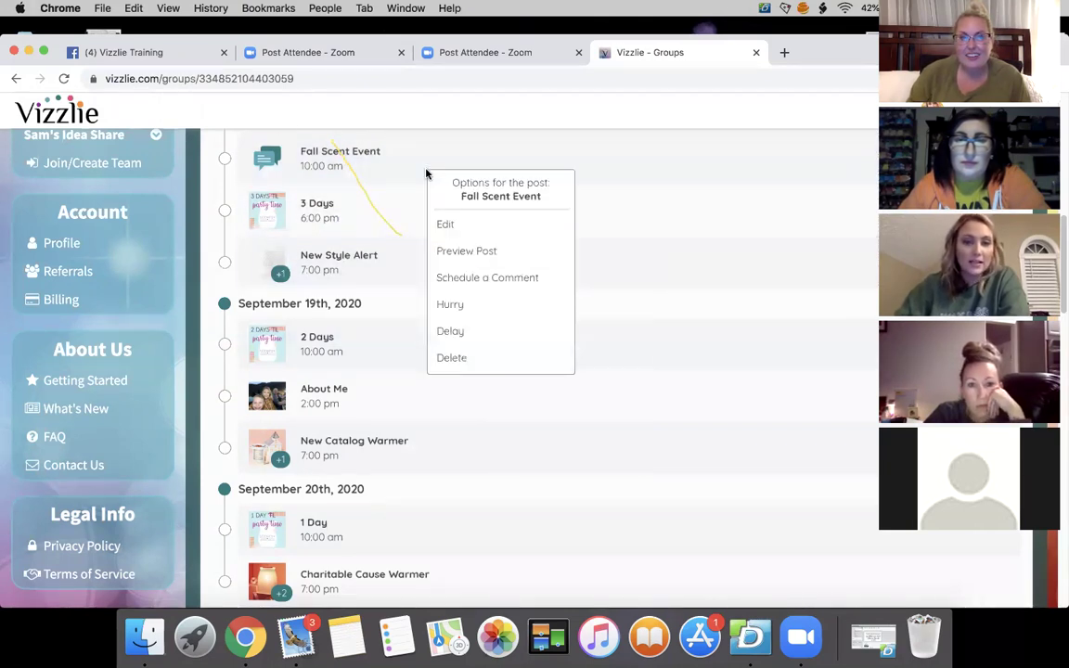
click(466, 308)
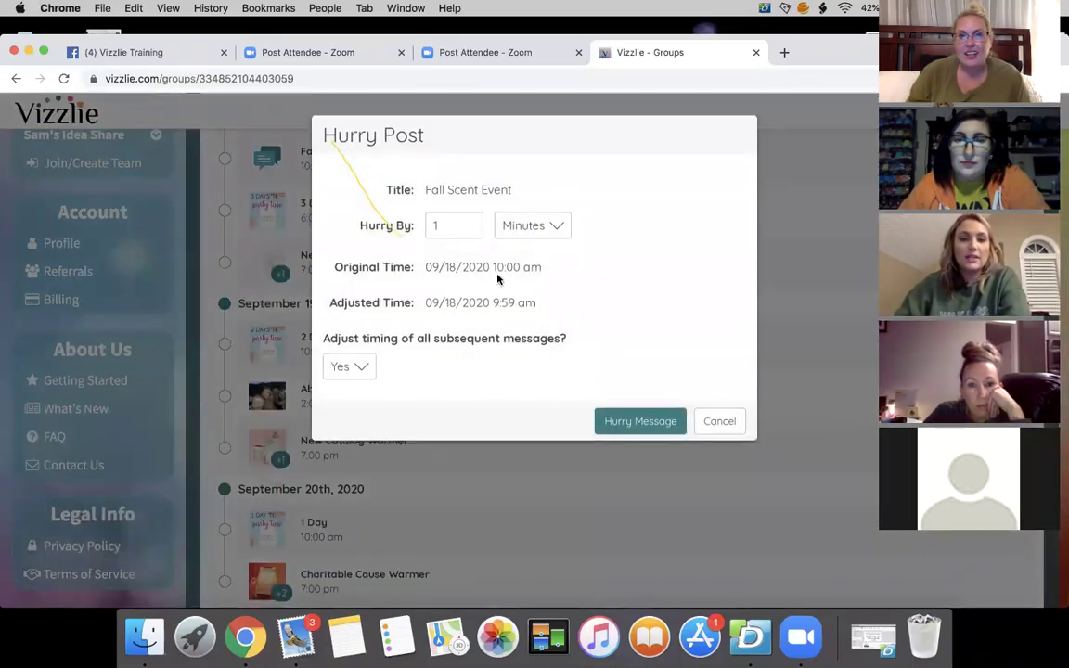
click(518, 229)
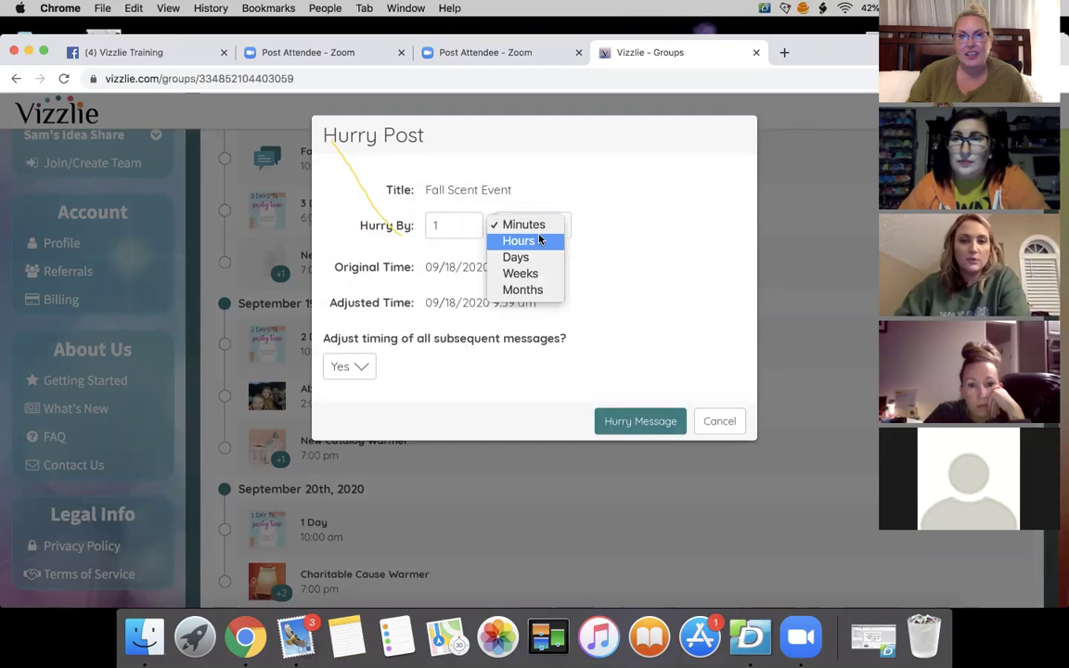
click(668, 246)
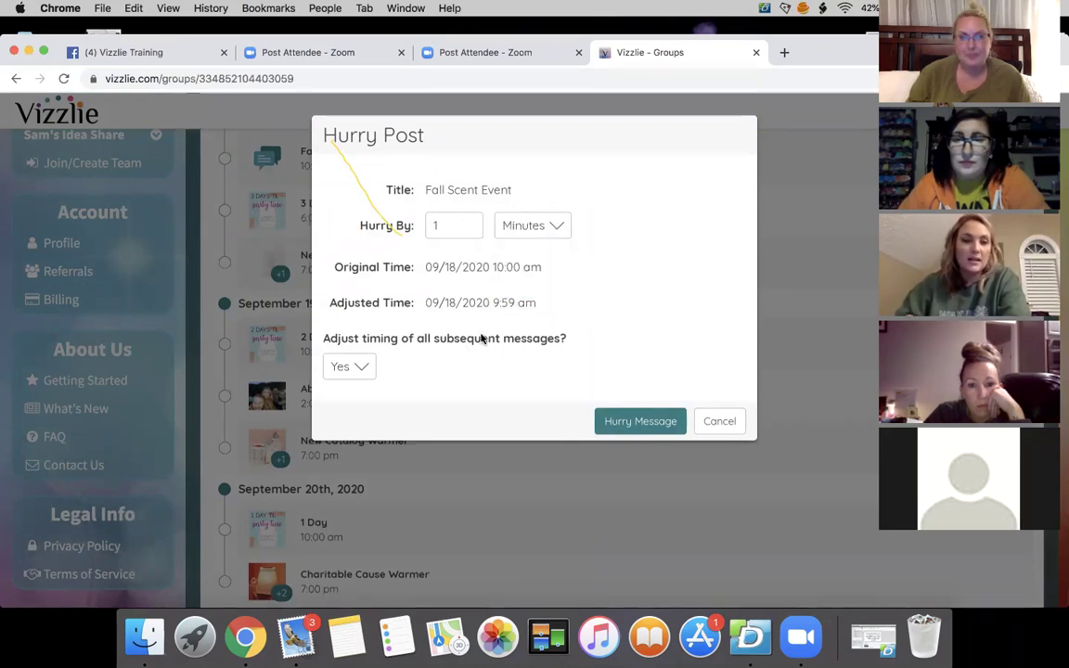
click(358, 369)
click(357, 380)
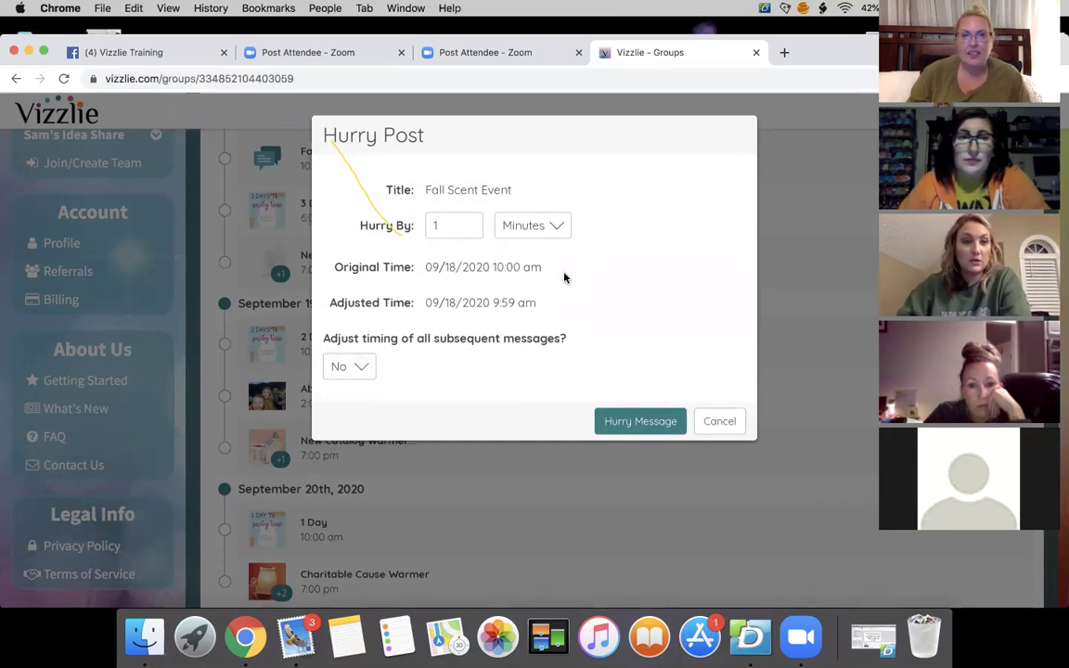
click(719, 422)
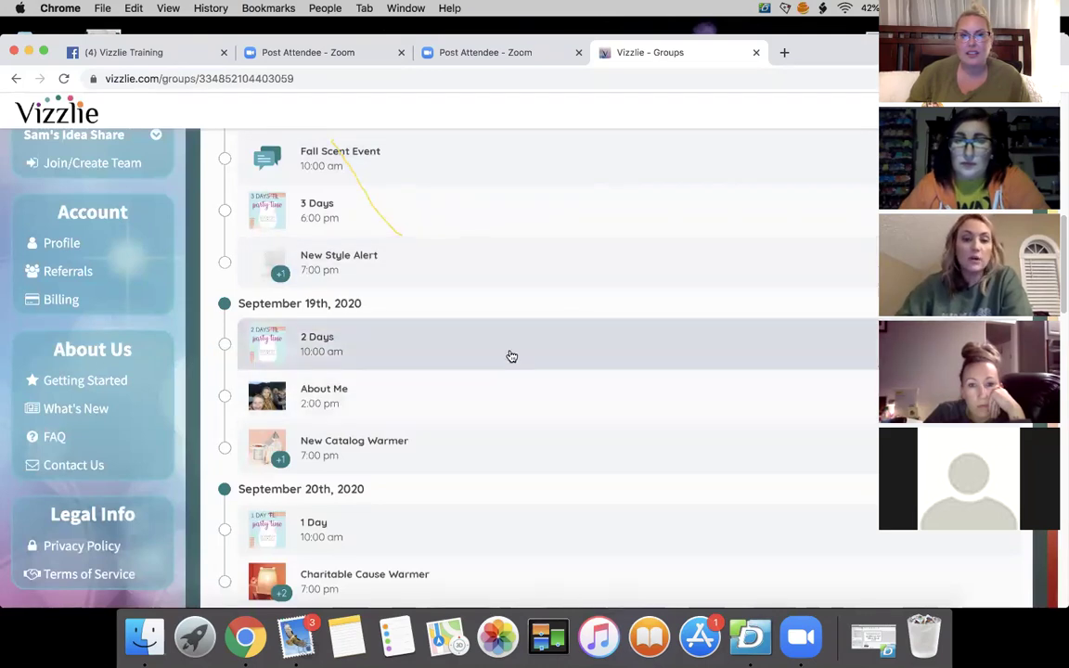
Open the Fall Scent Event post for editing, try the Image attachment type, and cancel the changes.
click(475, 176)
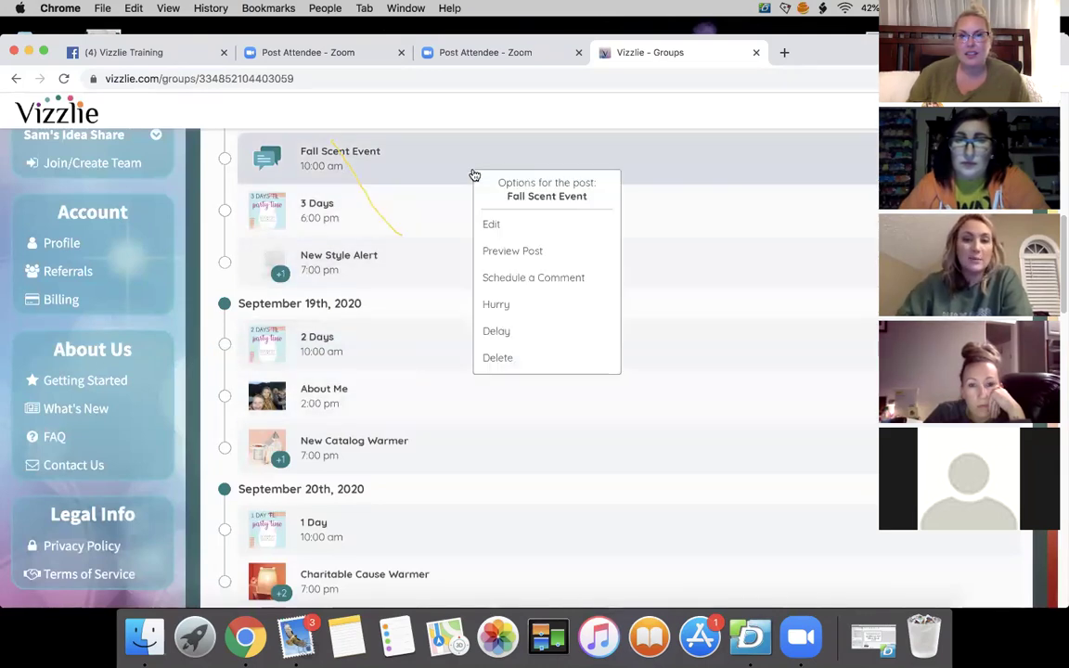
click(507, 226)
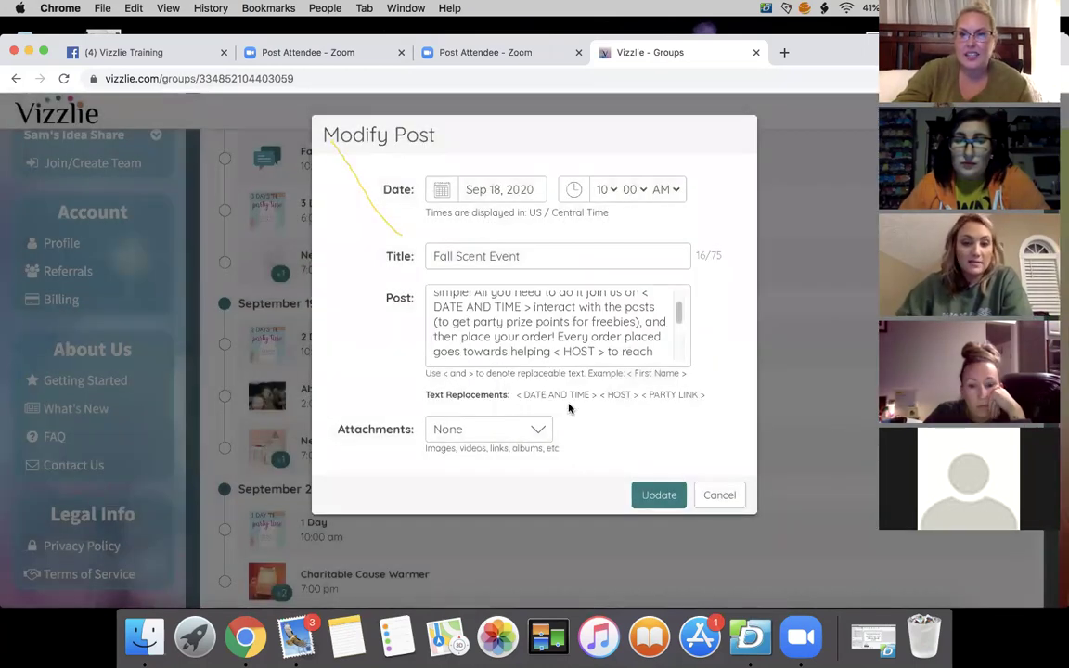
click(520, 428)
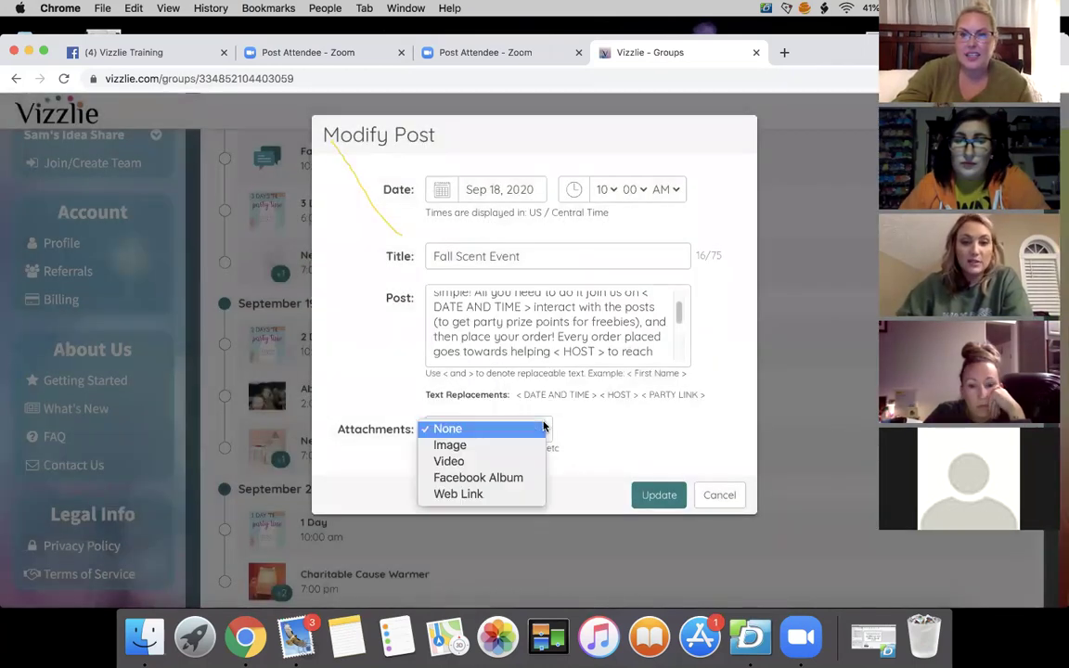
click(541, 444)
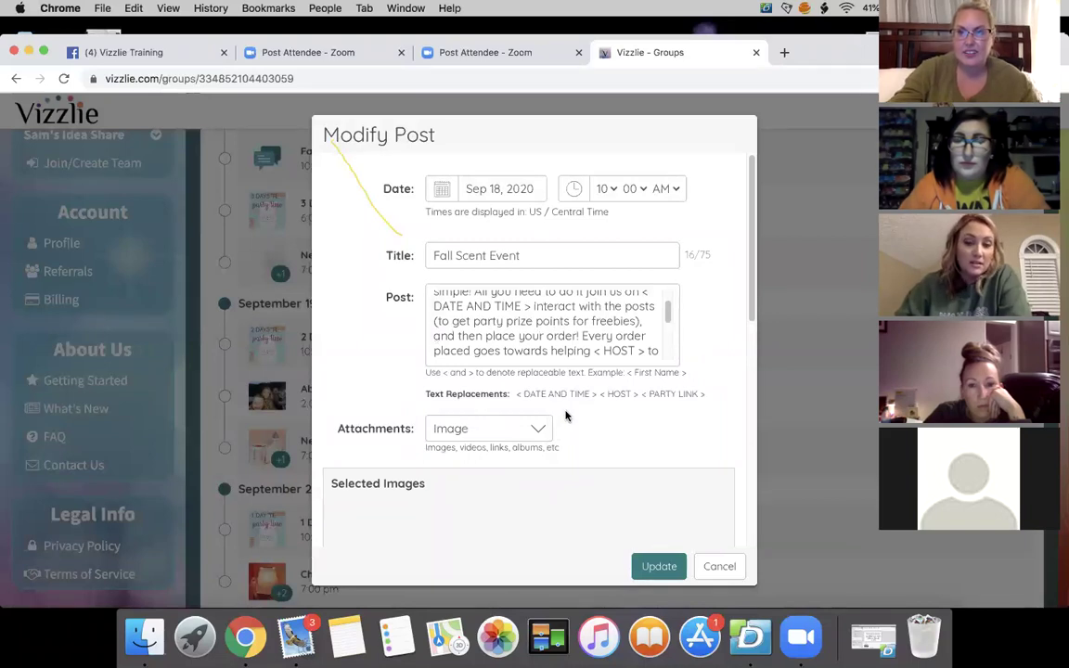
scroll(565, 416, down, 1)
scroll(565, 416, down, 1)
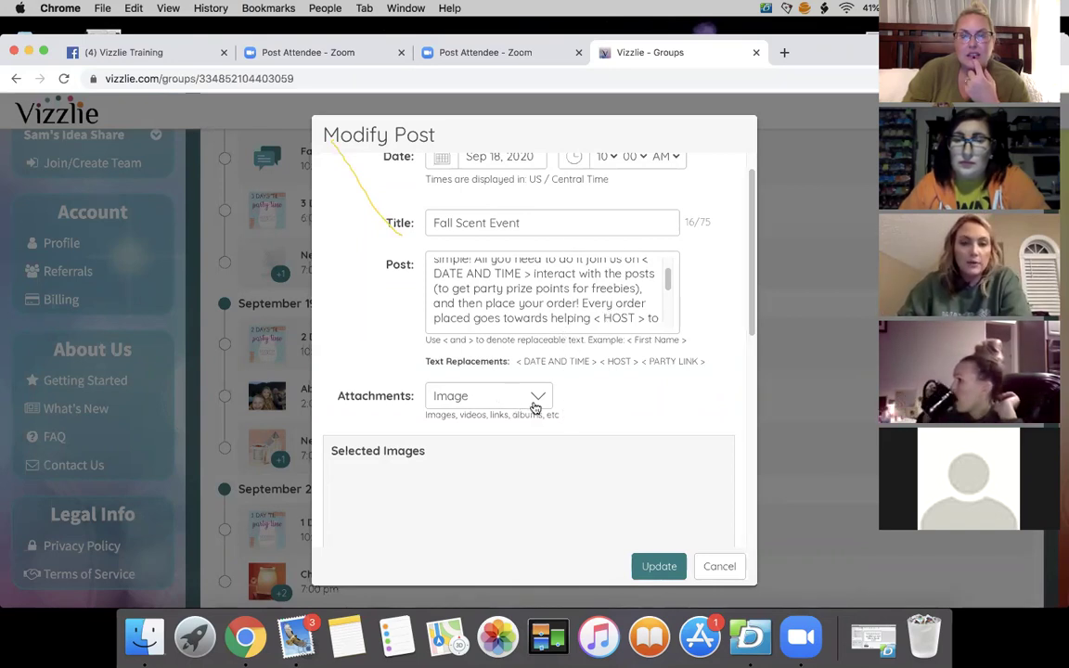
click(719, 567)
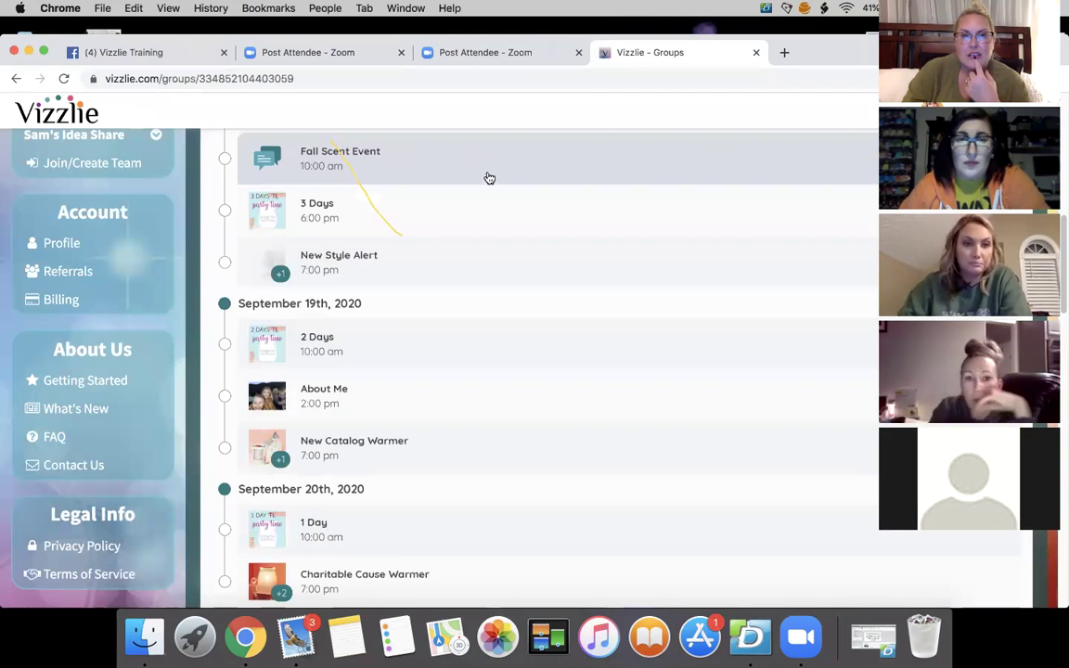
Set the text replacement for the date and time key word to "Monday, September 21st" and save it.
scroll(492, 242, down, 5)
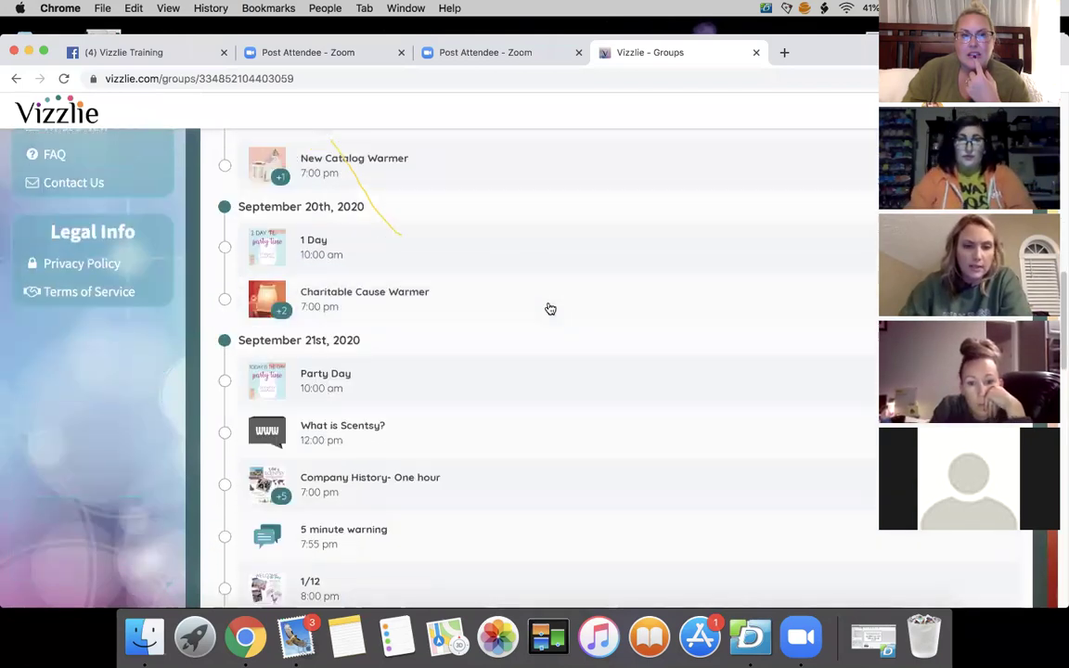
scroll(649, 400, down, 10)
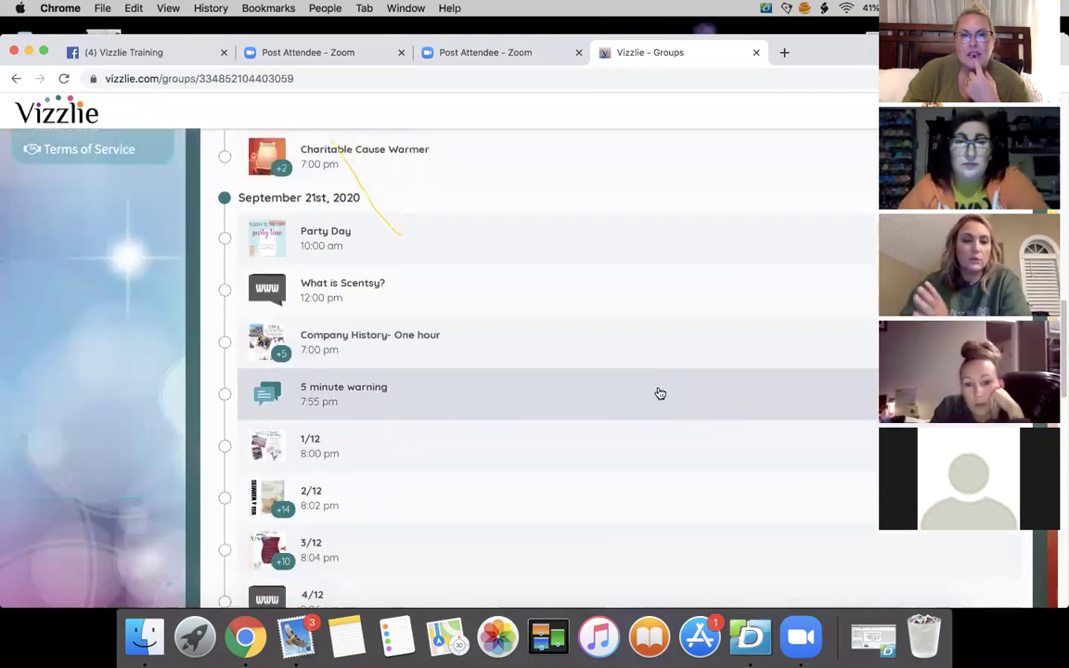
scroll(658, 388, down, 10)
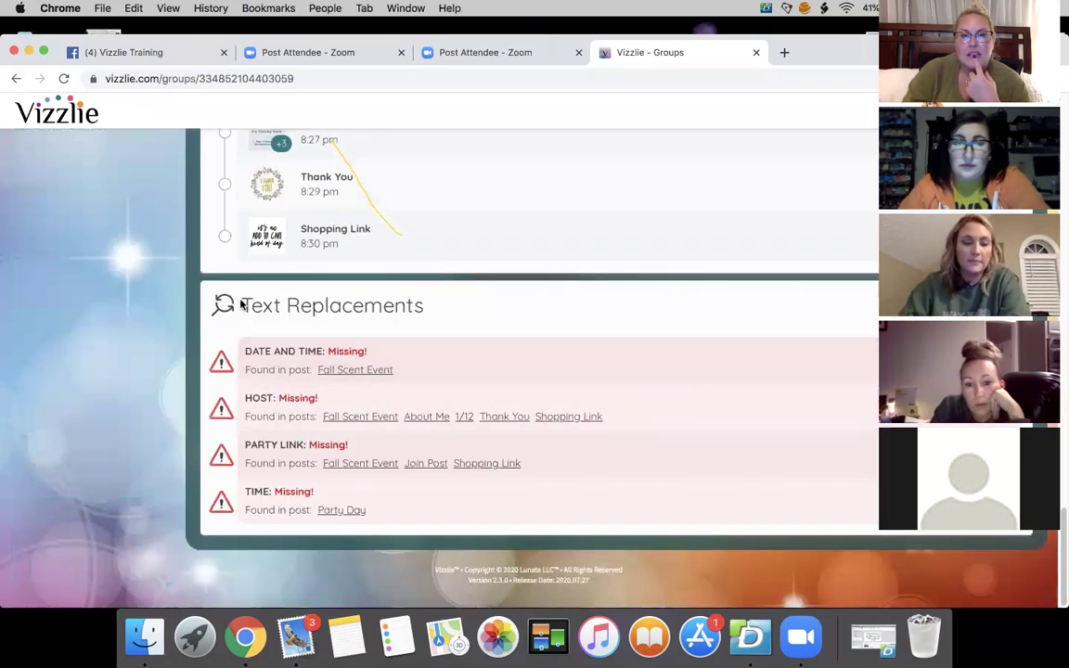
click(545, 372)
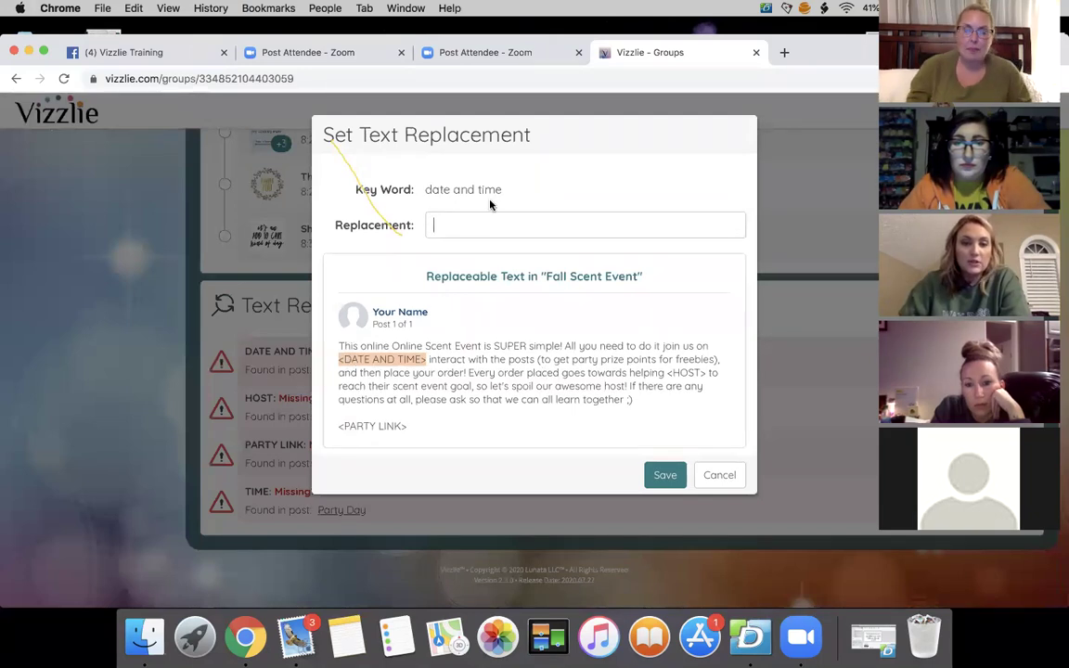
text(Monday)
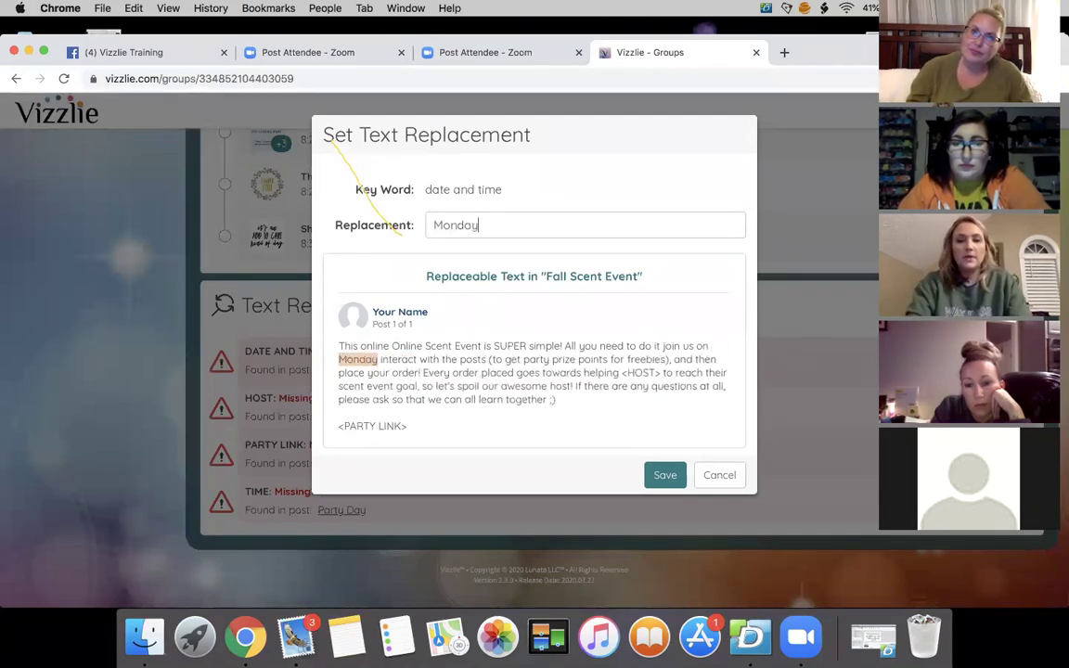
text(, Septem)
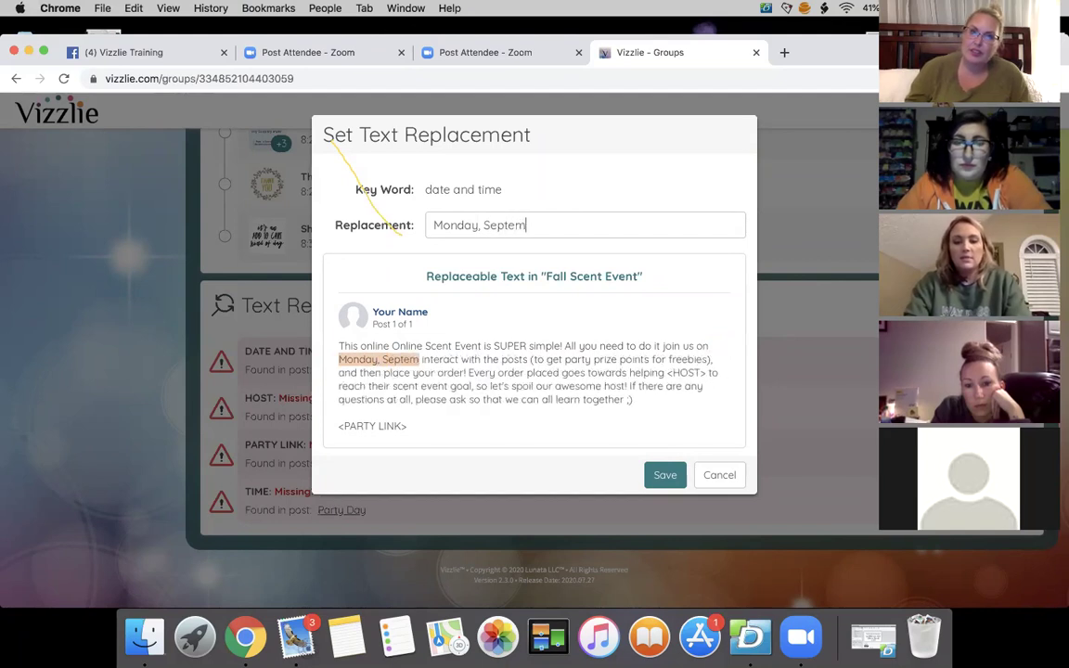
text(ber 21st)
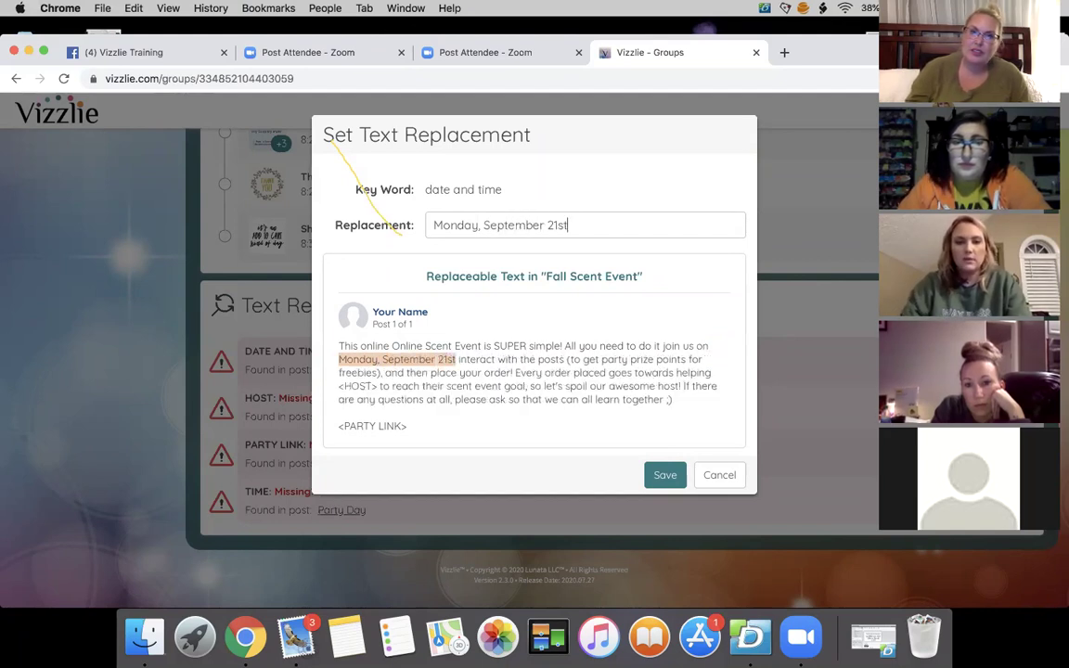
click(658, 473)
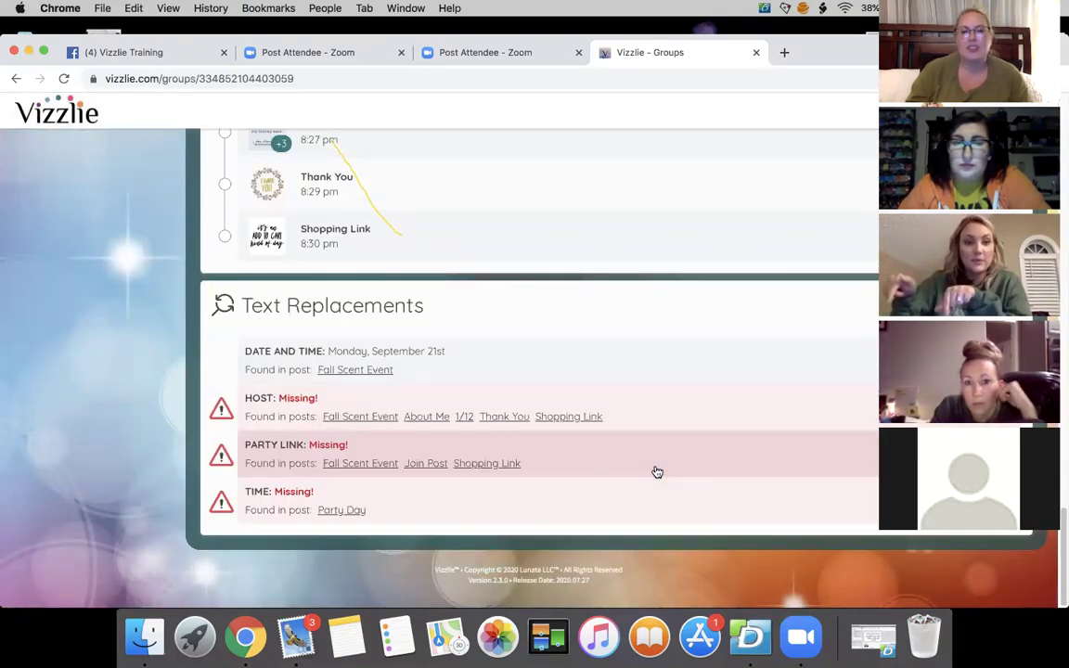
click(484, 411)
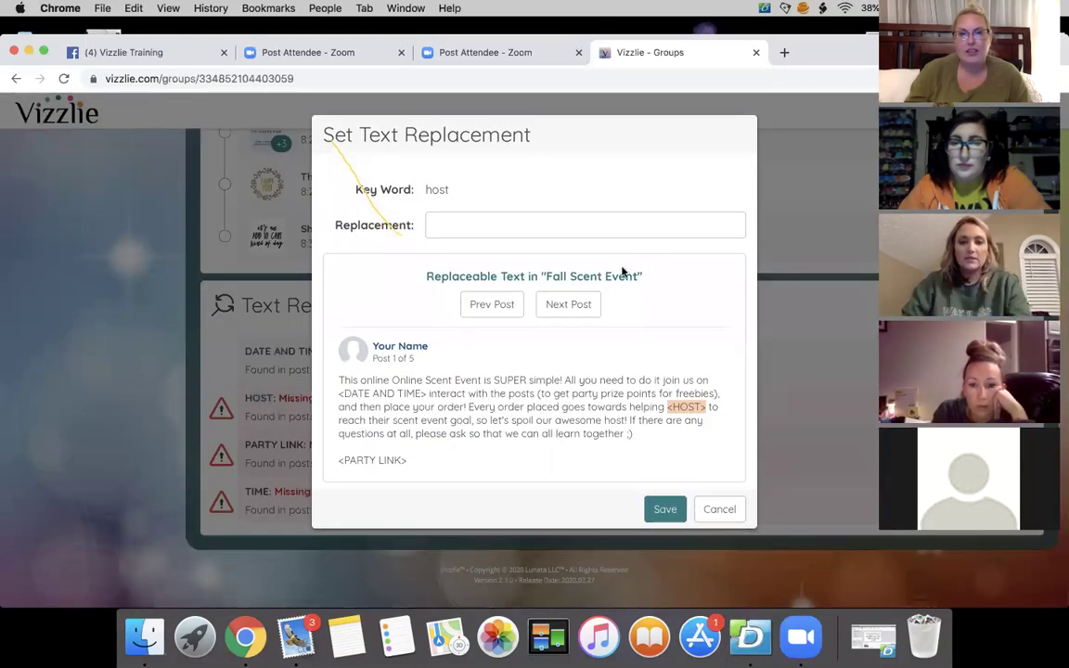
text(Sam)
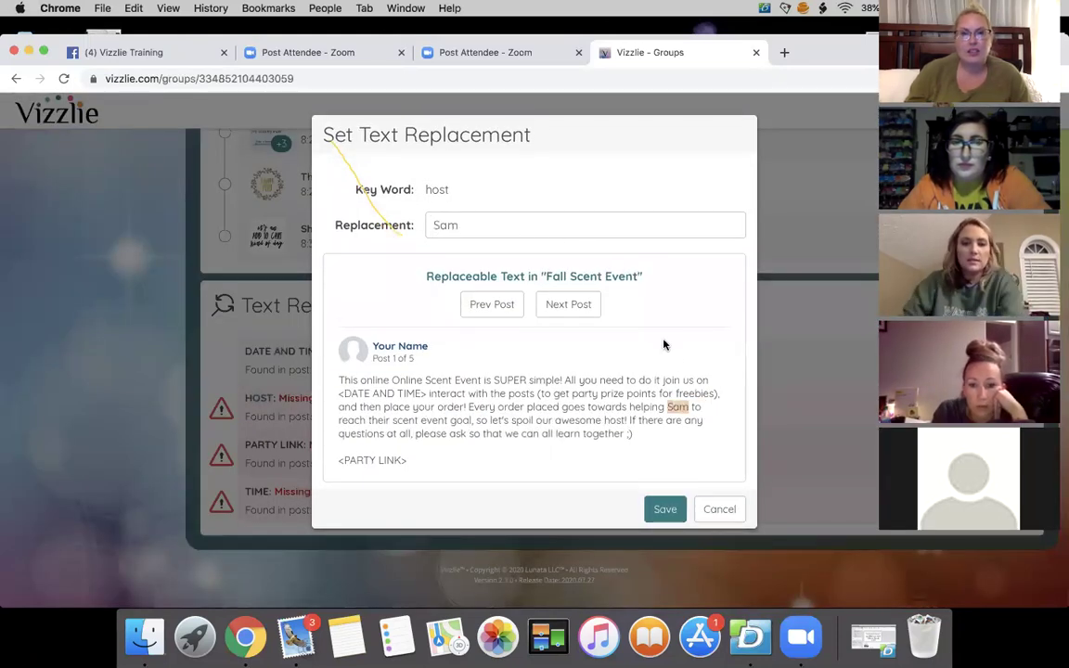
click(663, 508)
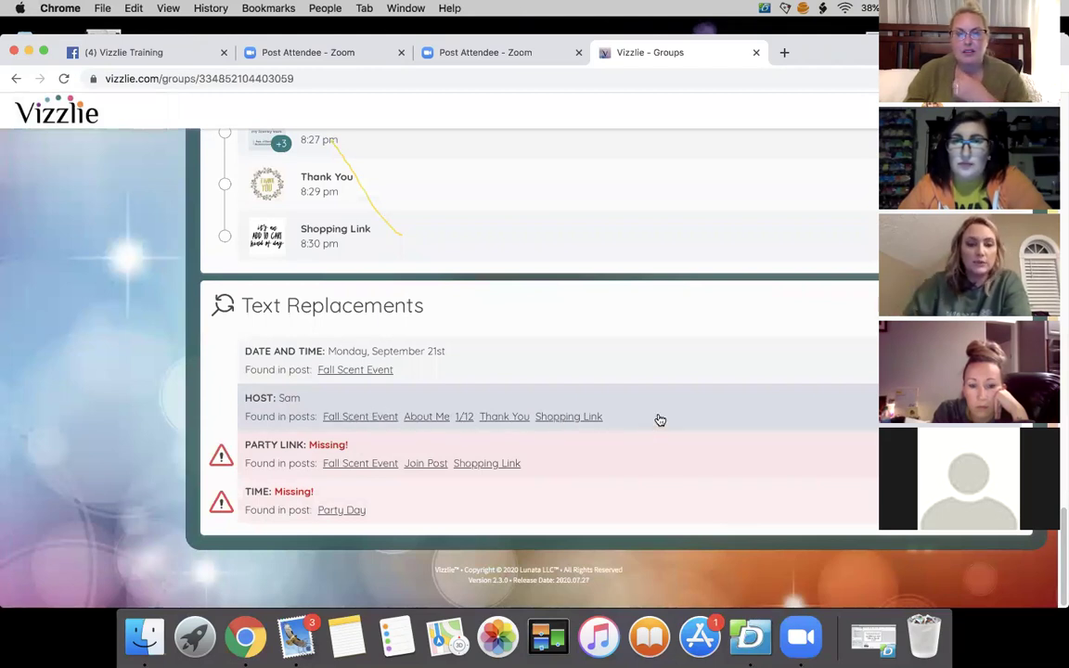
click(516, 464)
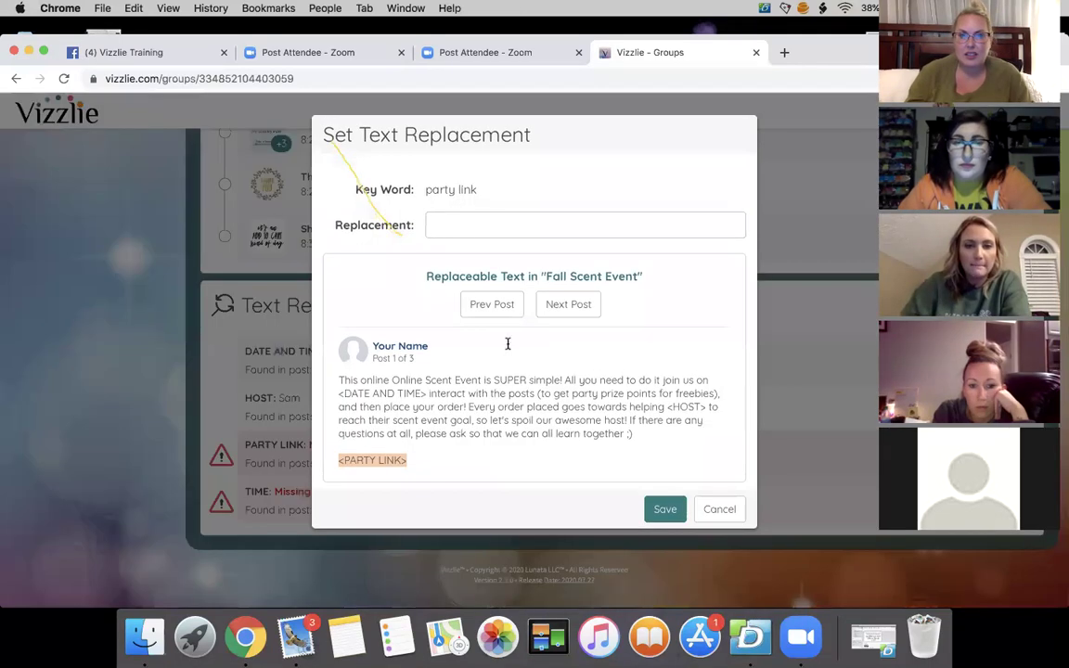
text(www.scentedmom.com)
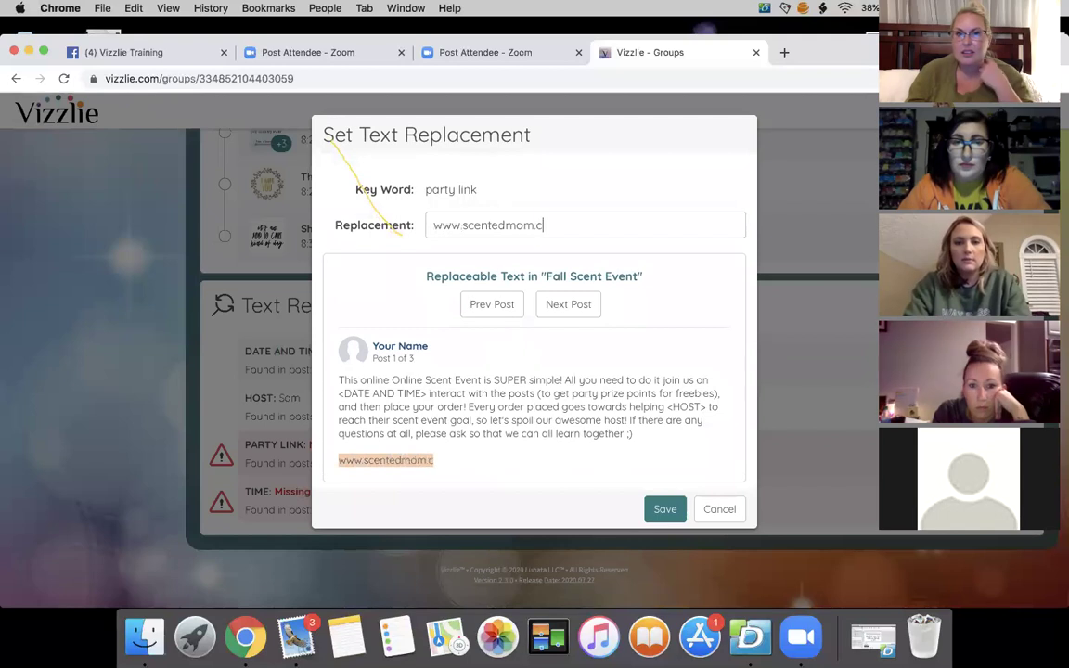
click(665, 509)
Set the text replacement for the time key word in the Party Day post to 8pm and save it.
click(375, 492)
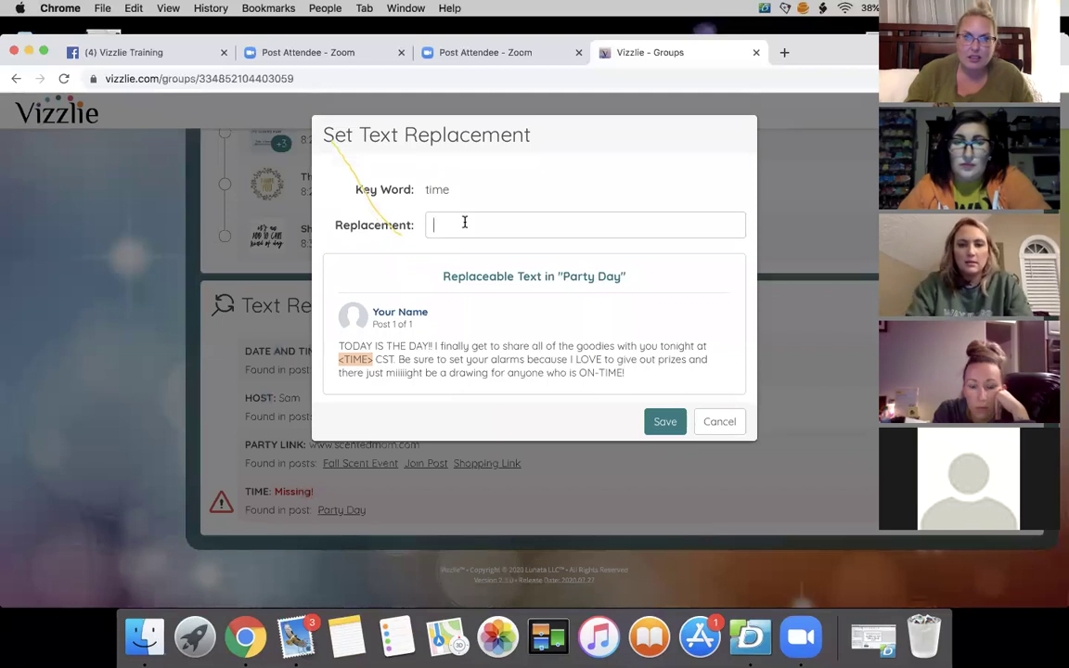
text(8pm)
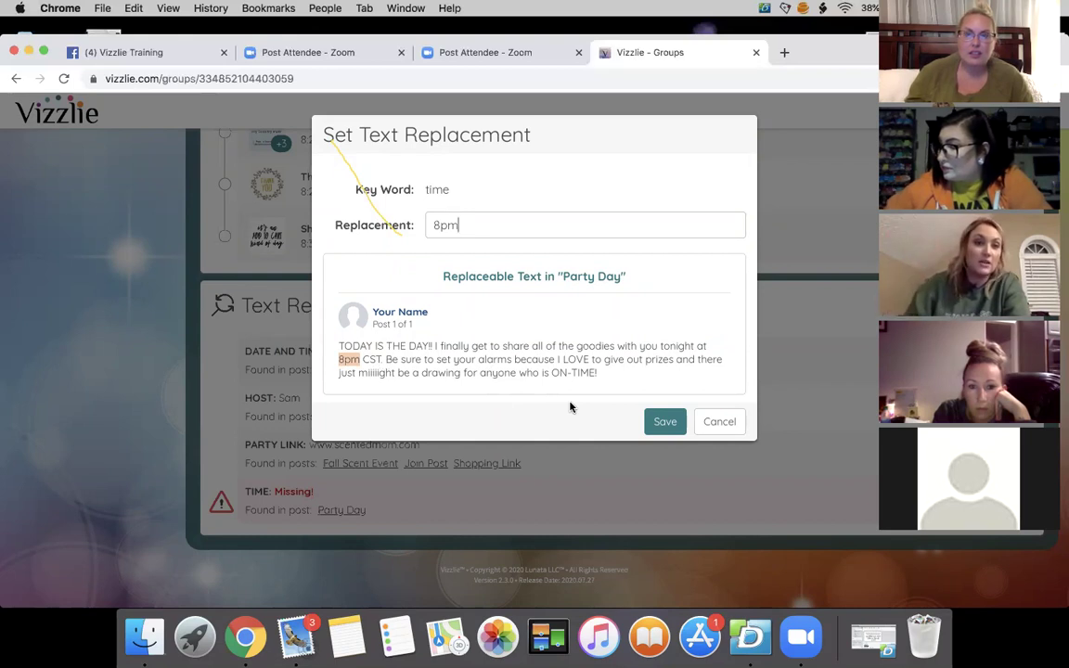
click(665, 421)
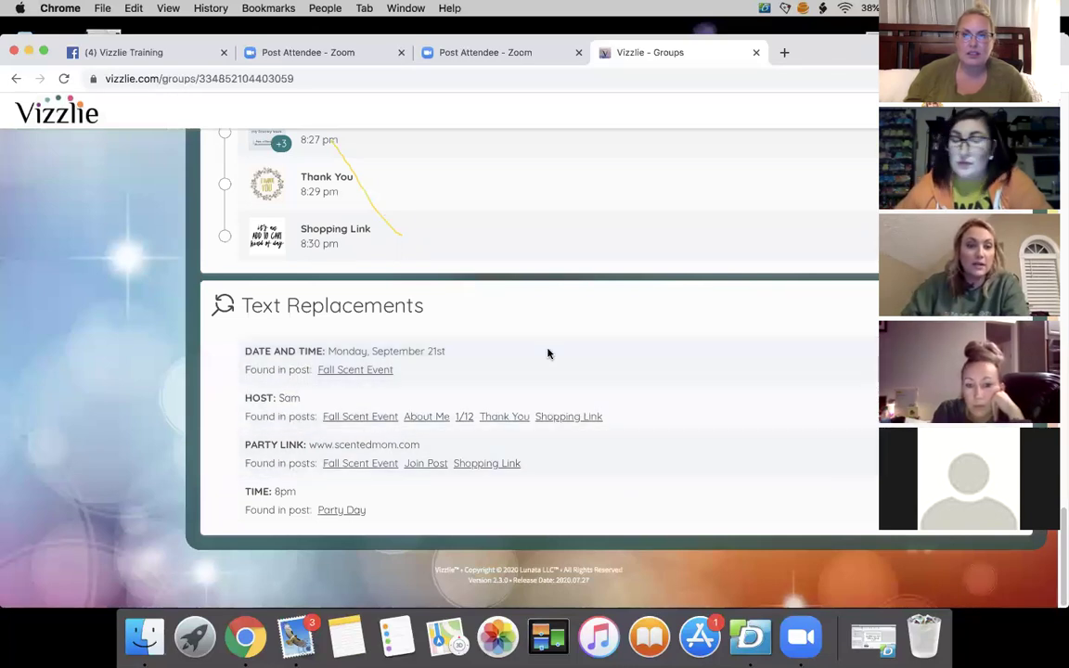
Turn on automated posting for the Vizzlie Training group and confirm resuming the posts.
scroll(549, 353, up, 3)
scroll(561, 318, up, 15)
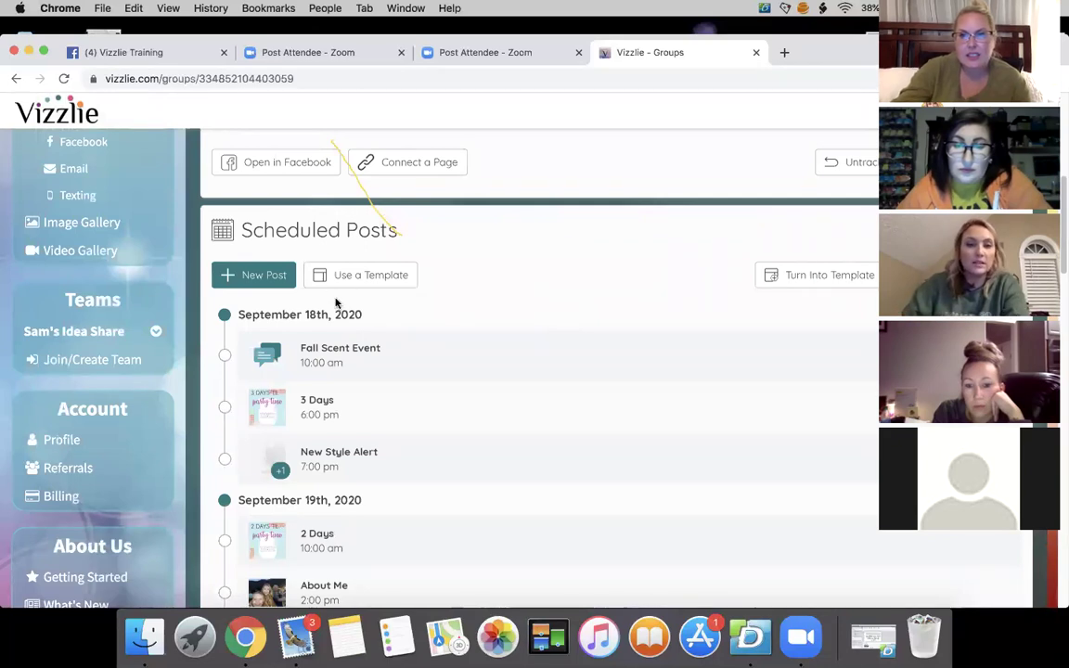
scroll(406, 313, up, 5)
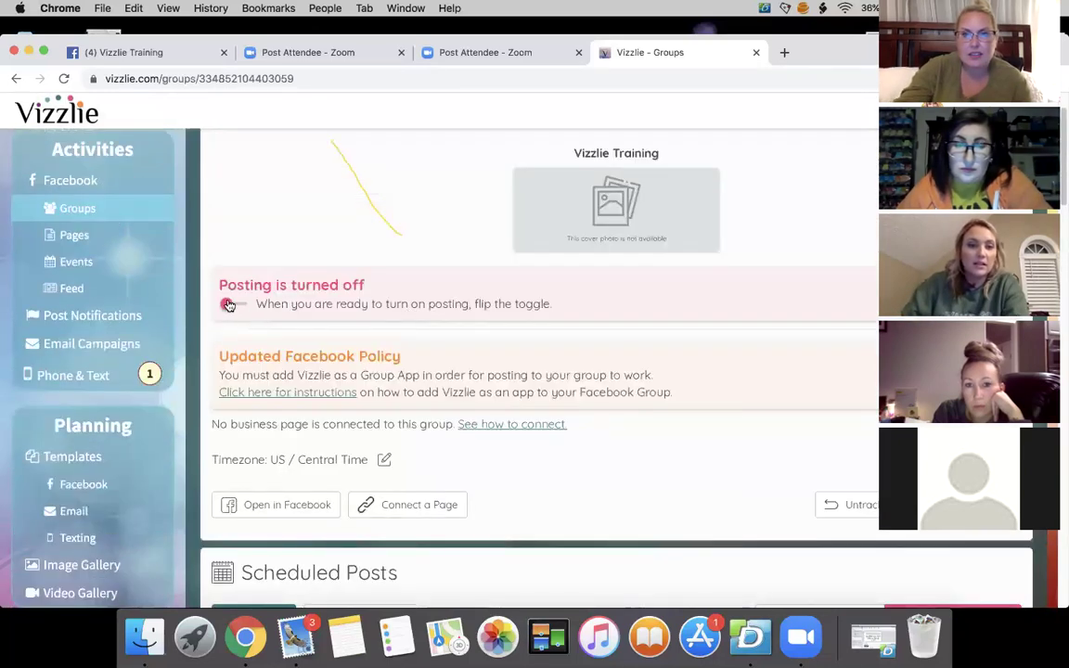
click(232, 304)
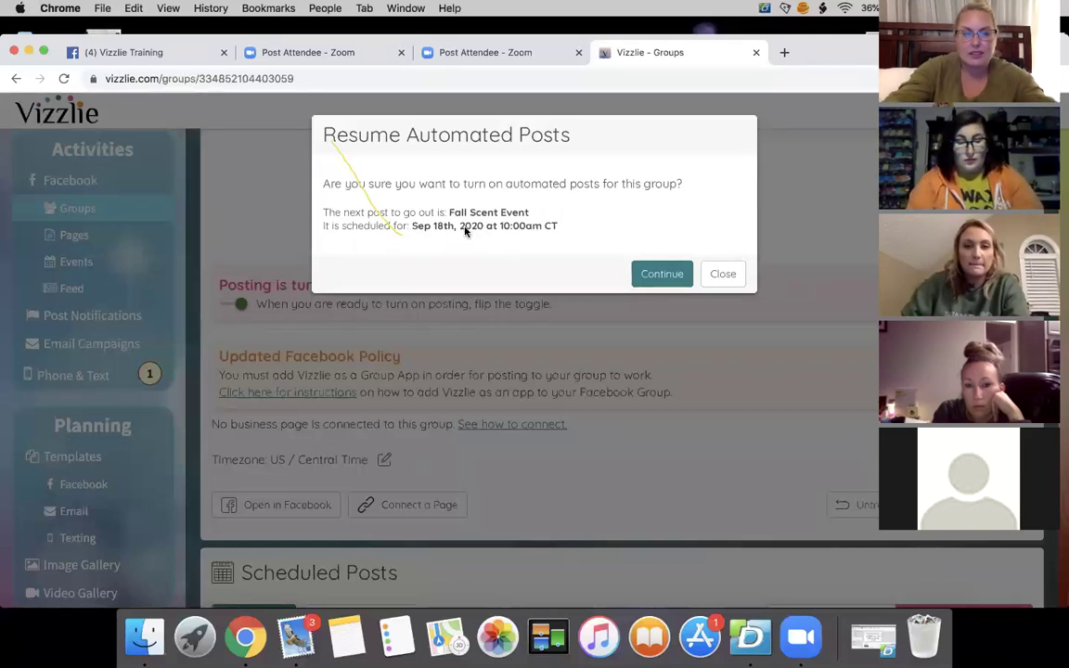
click(660, 274)
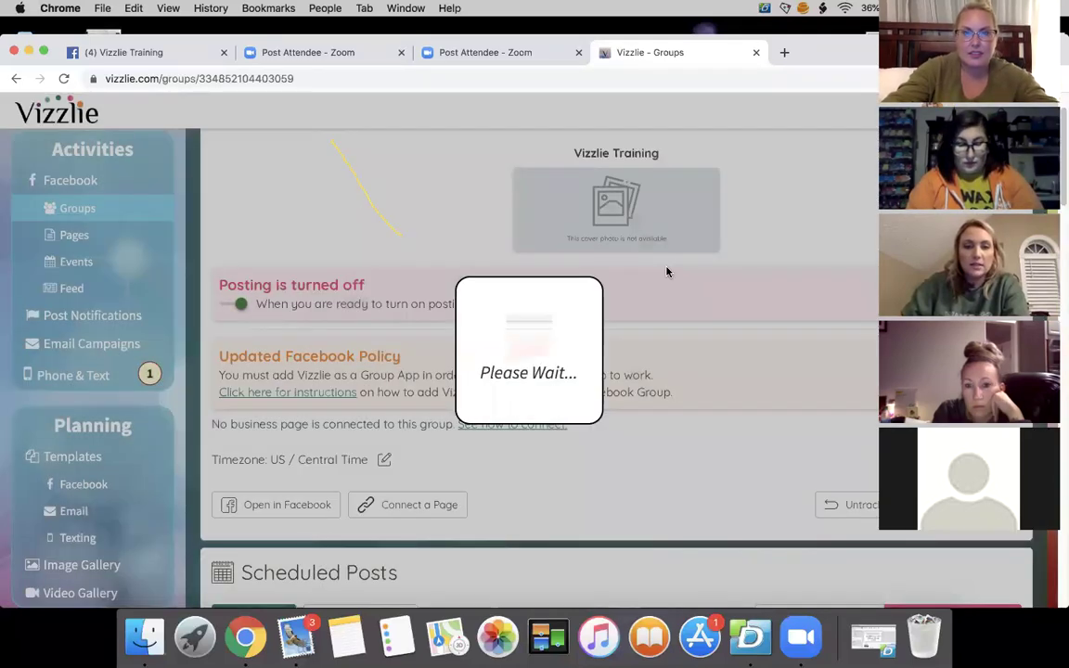
Review the group's first scheduled posts and the countdown to the next post in the overview.
scroll(689, 288, down, 4)
scroll(806, 259, down, 4)
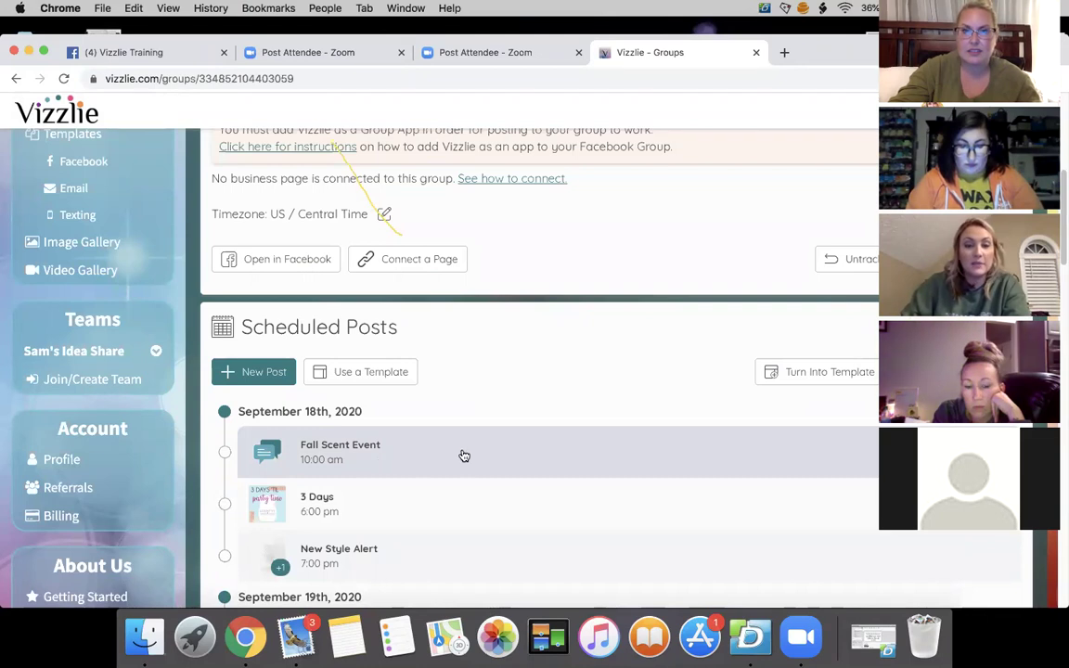
scroll(462, 454, down, 1)
scroll(463, 453, down, 3)
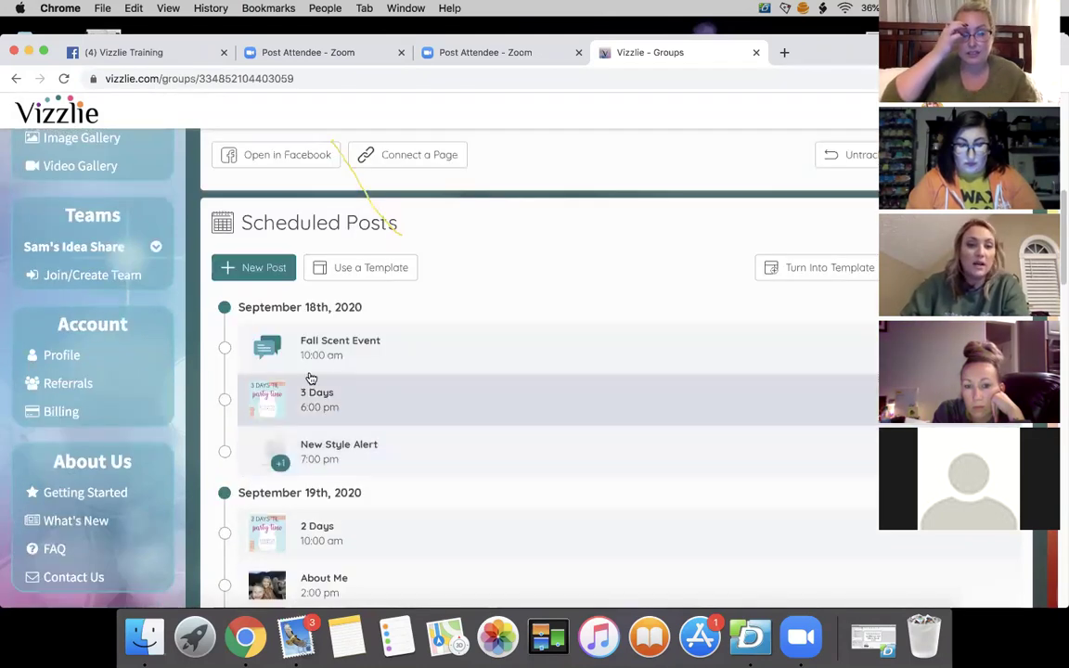
scroll(484, 432, down, 2)
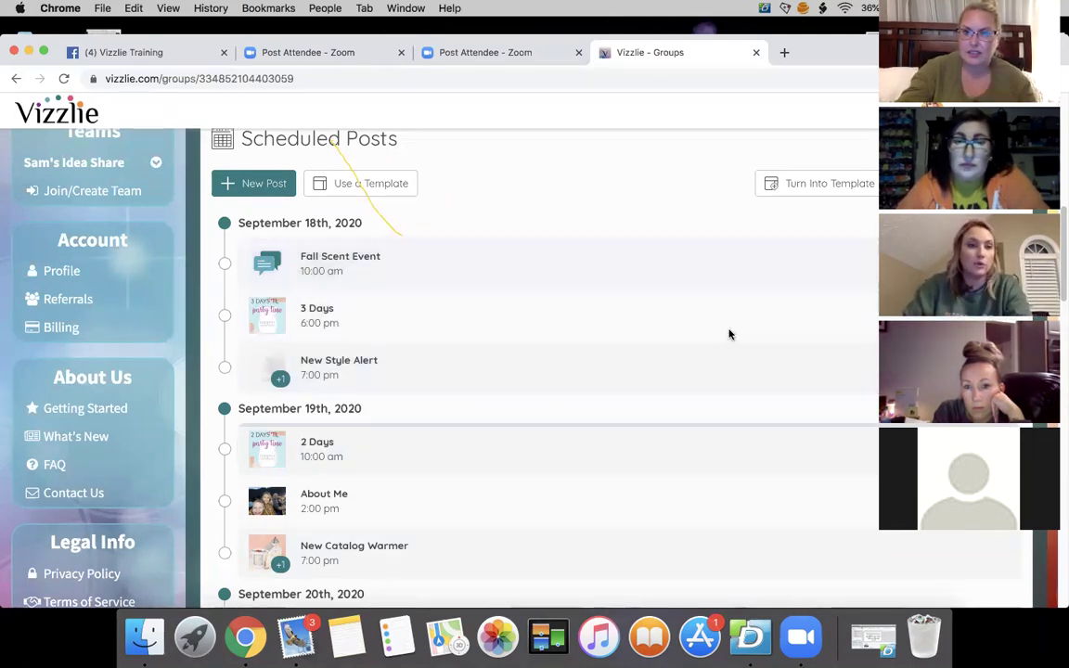
scroll(728, 413, up, 3)
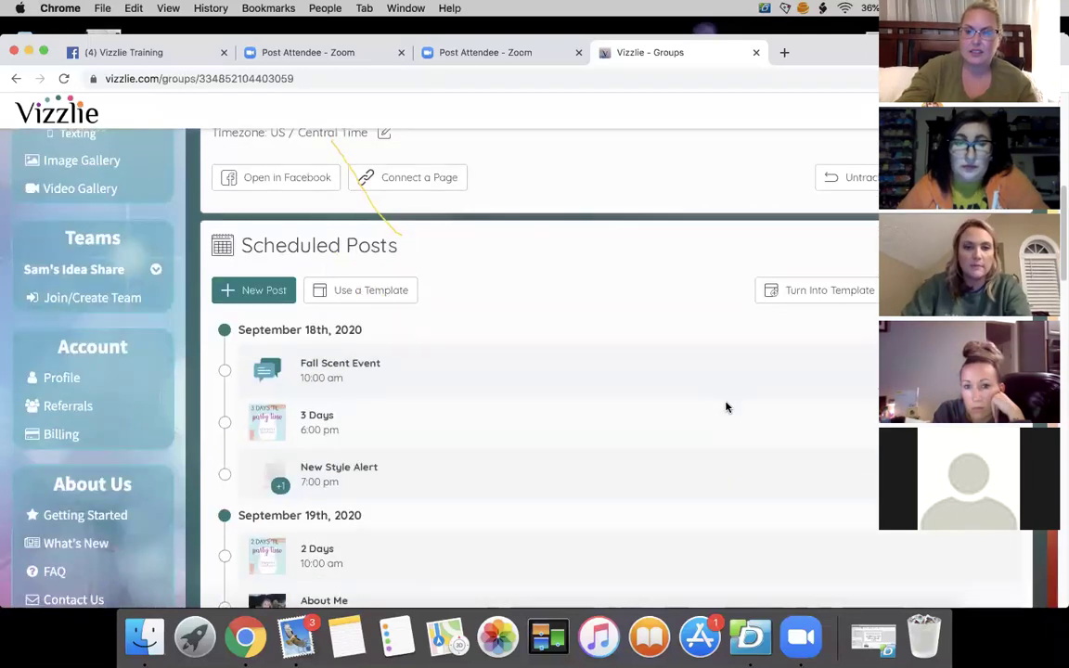
scroll(728, 408, up, 10)
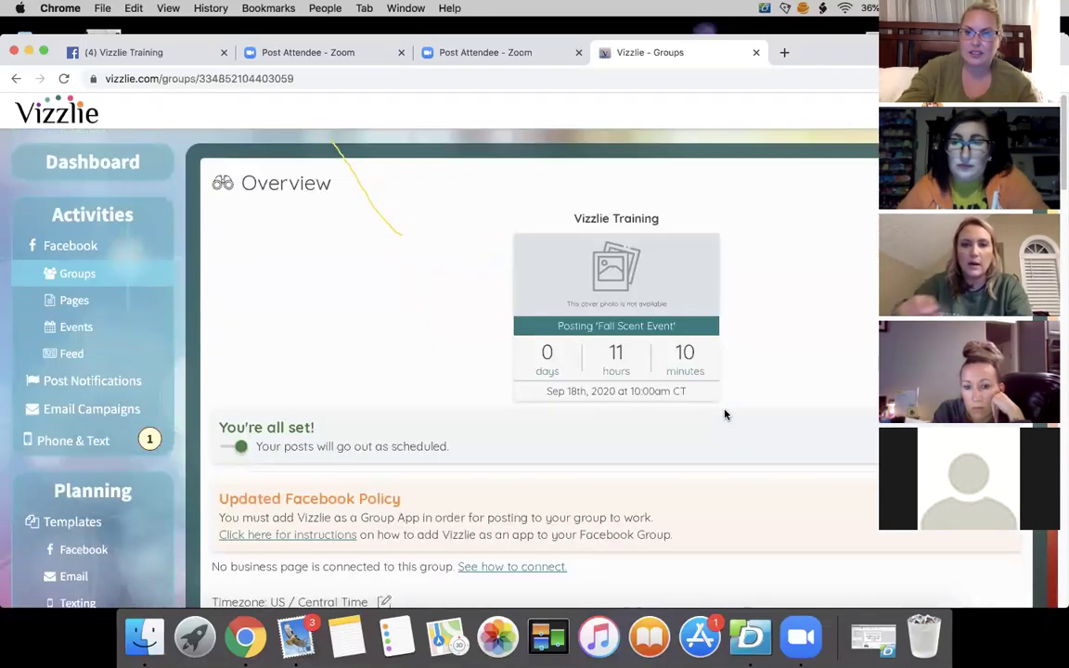
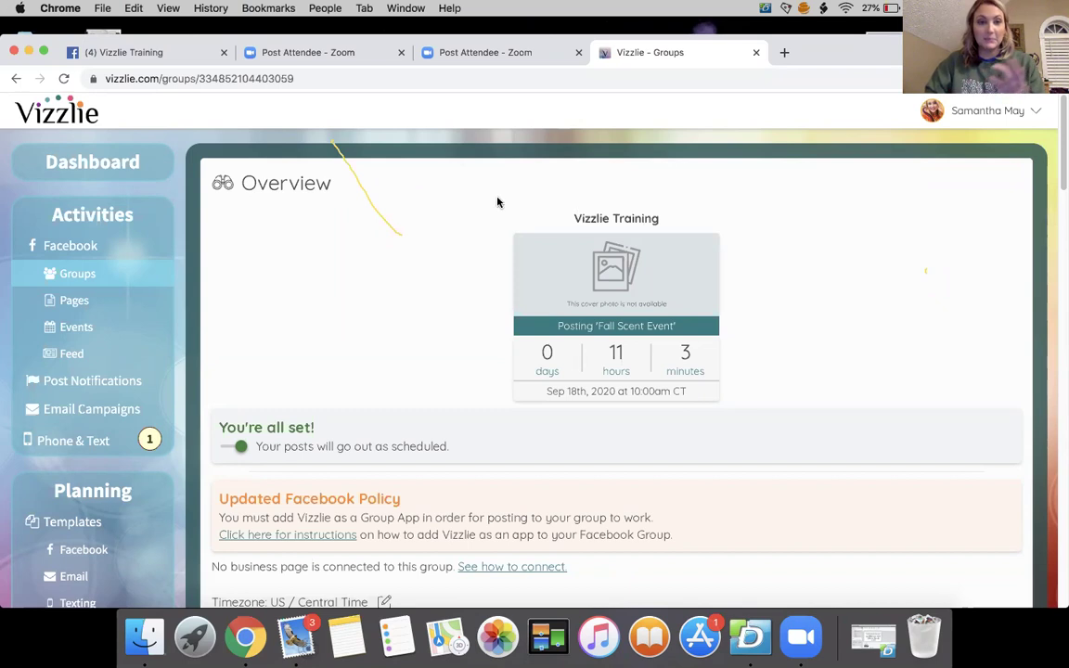
Examine the group's overview, covering the posting status, Facebook policy notice, business page connection and group options.
scroll(501, 202, down, 4)
scroll(503, 204, down, 2)
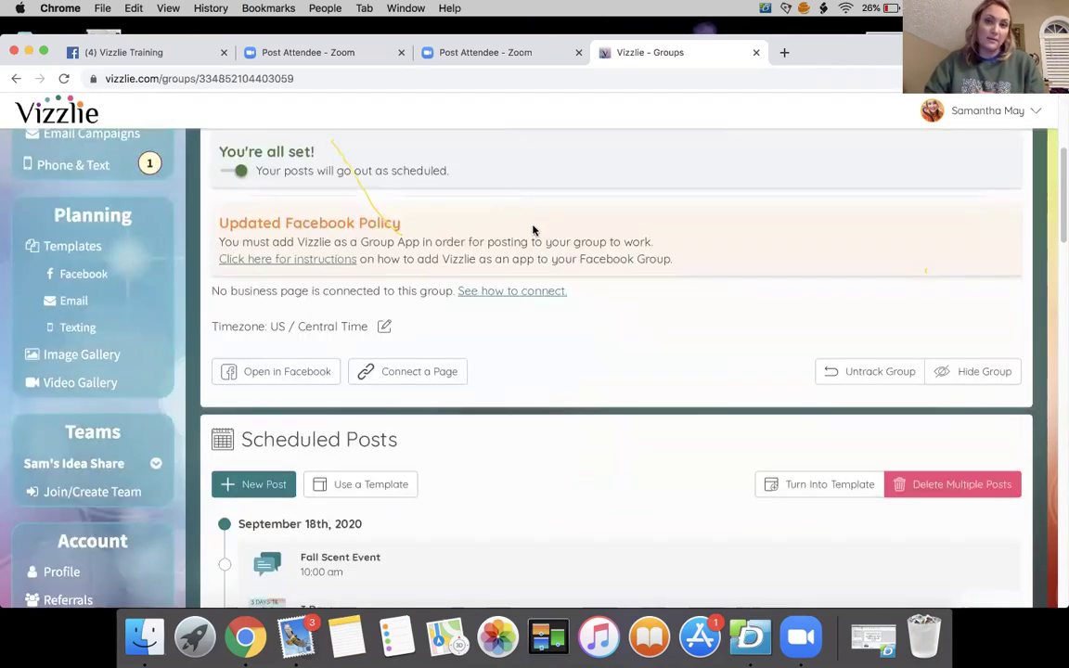
scroll(535, 228, up, 1)
scroll(534, 230, up, 1)
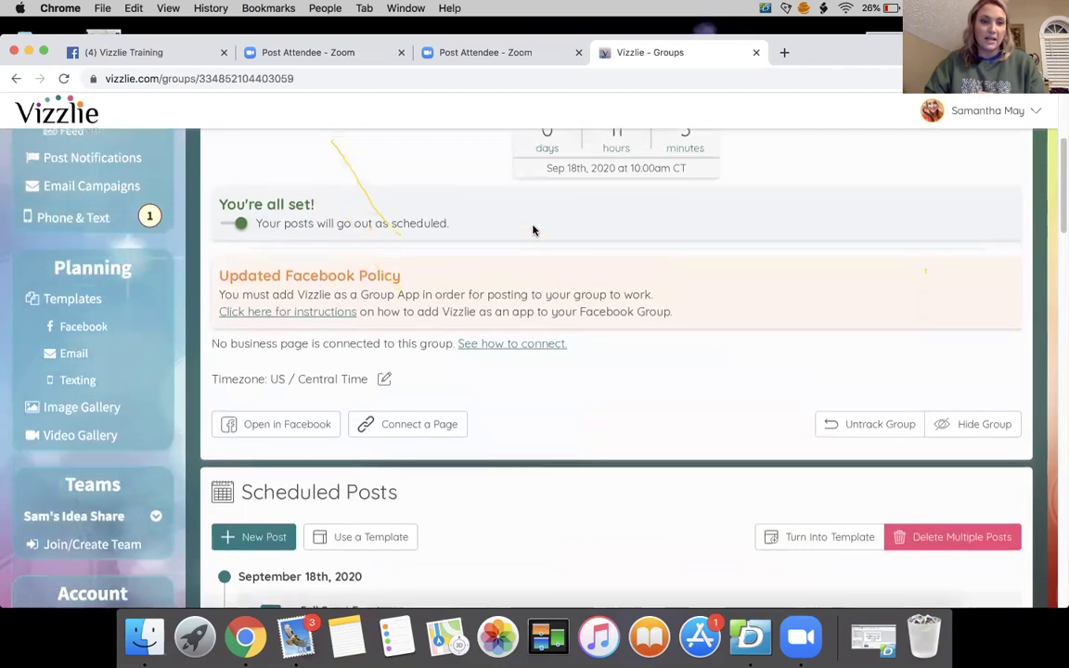
scroll(533, 231, up, 1)
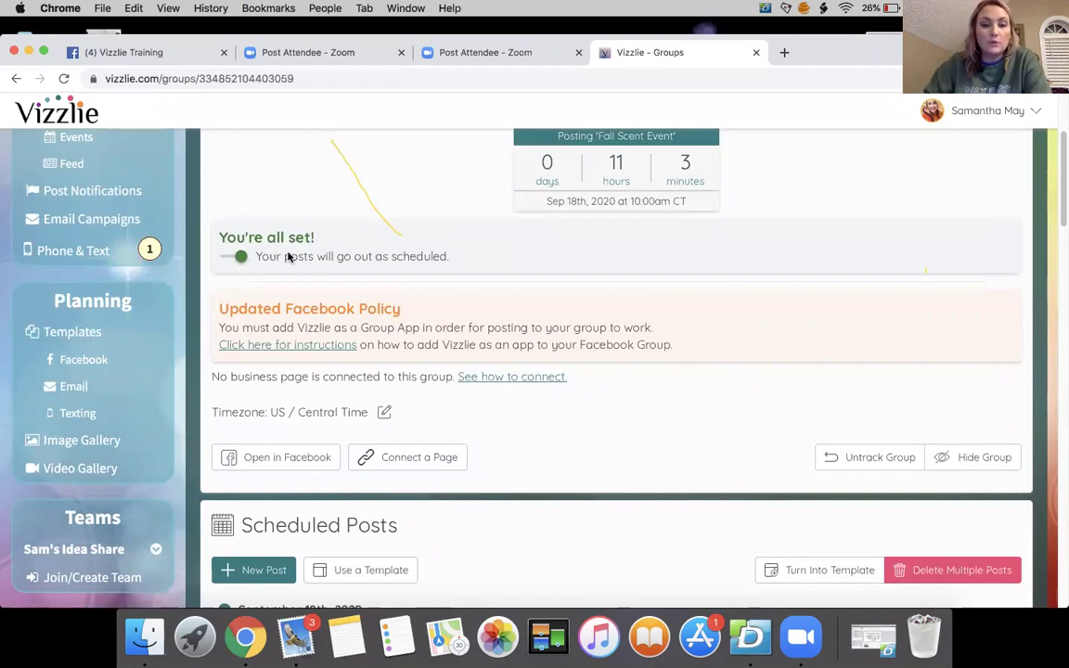
scroll(316, 265, up, 4)
scroll(557, 295, down, 3)
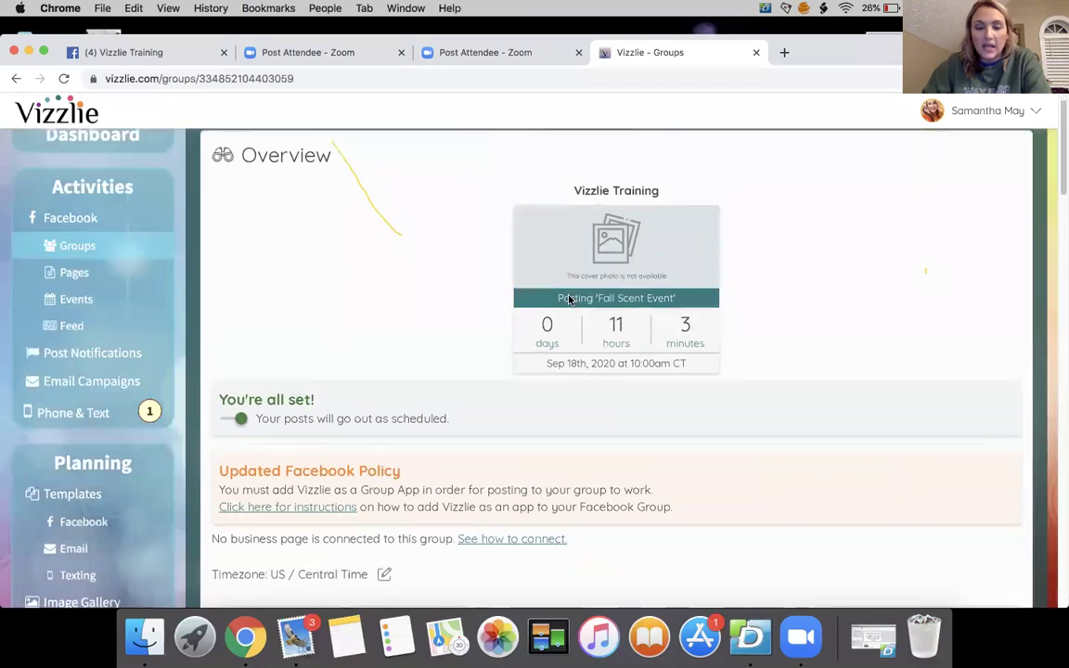
scroll(537, 295, down, 4)
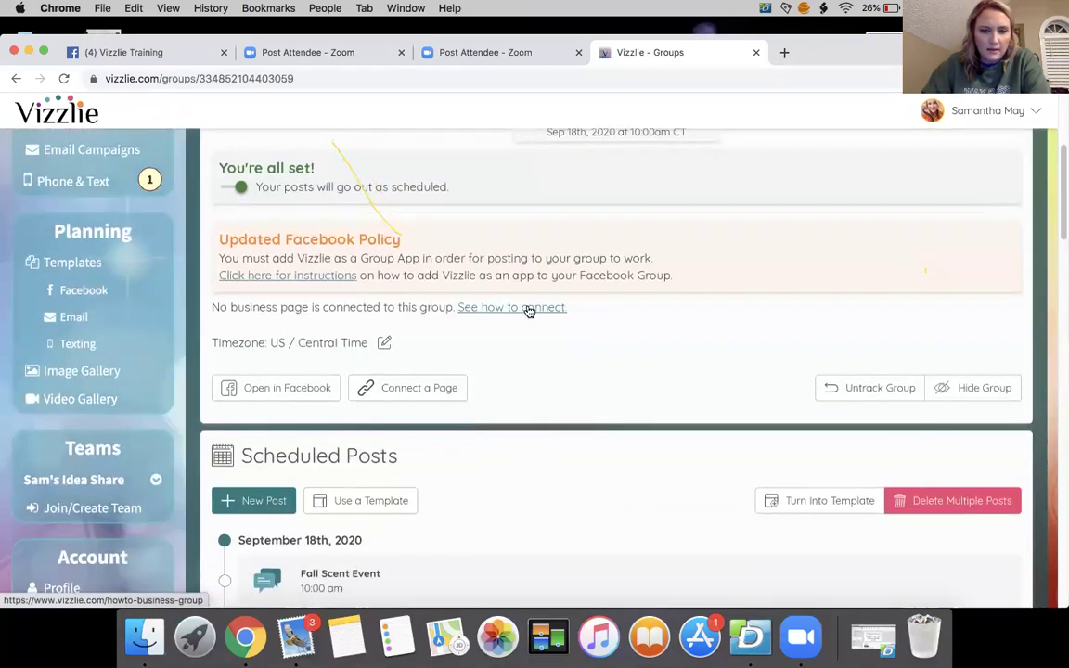
scroll(527, 311, down, 1)
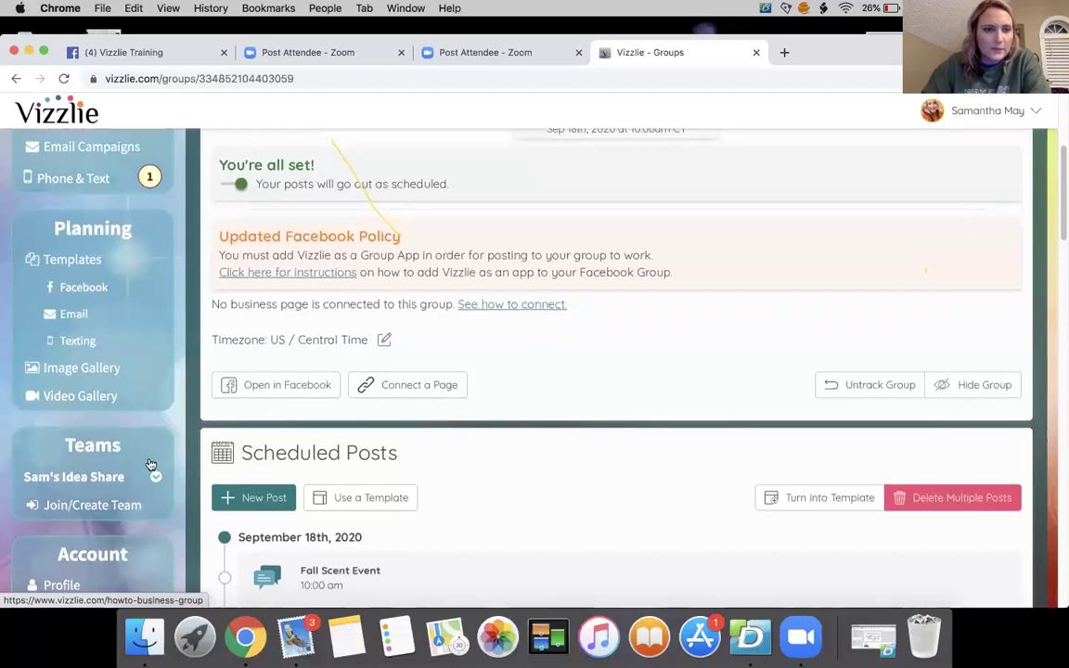
Open the FALL 2020 Scent Event template from the list of Facebook templates.
scroll(137, 352, down, 3)
scroll(135, 353, up, 4)
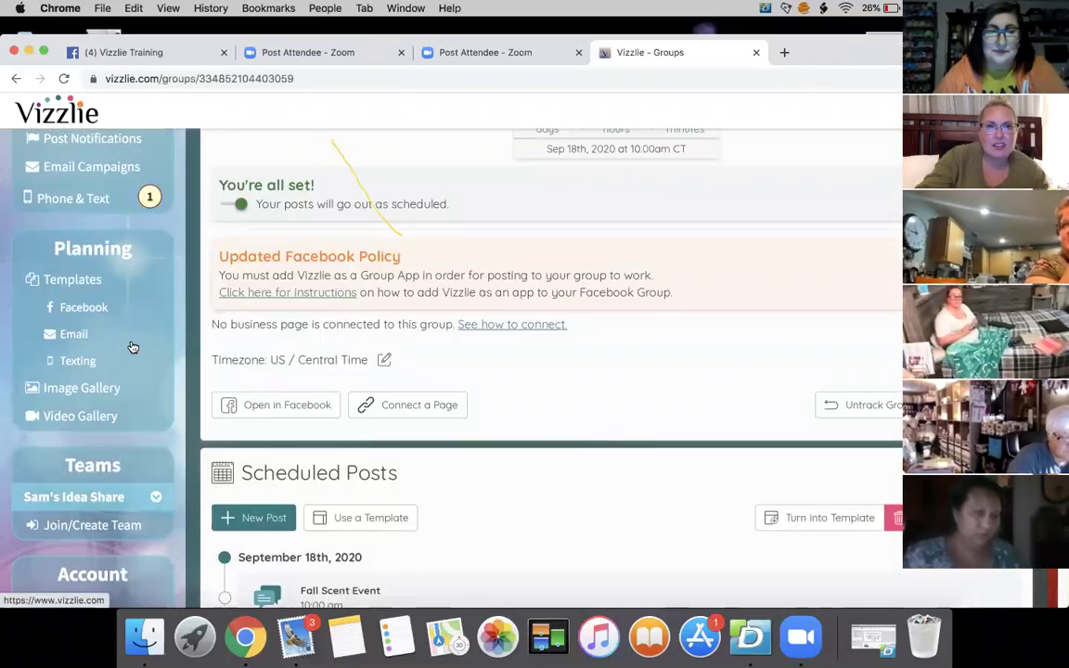
click(96, 313)
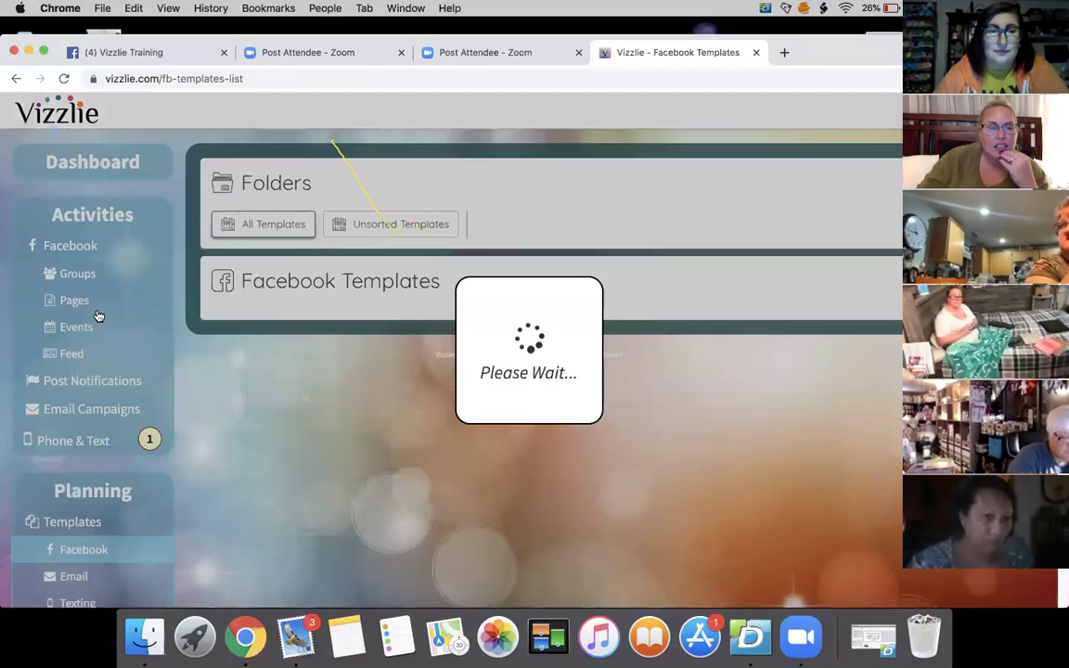
click(307, 331)
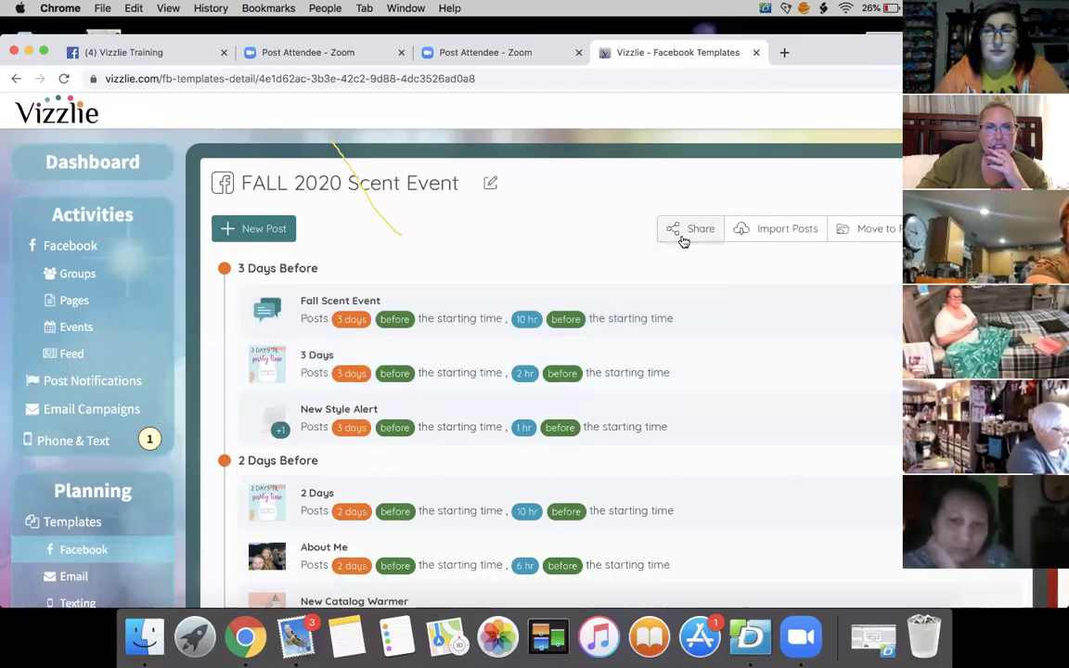
Display the share code of the FALL 2020 Scent Event template, then close the sharing dialog.
click(683, 240)
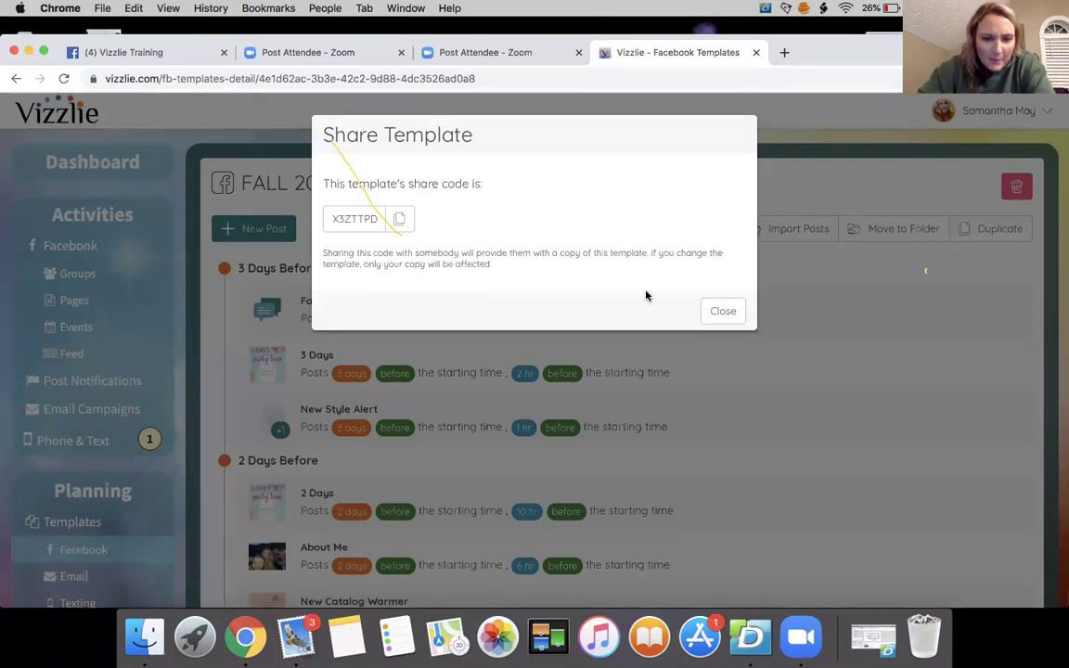
click(716, 311)
Look through the template's posts from three days before through the day of the party, and view the share code again.
scroll(617, 411, down, 10)
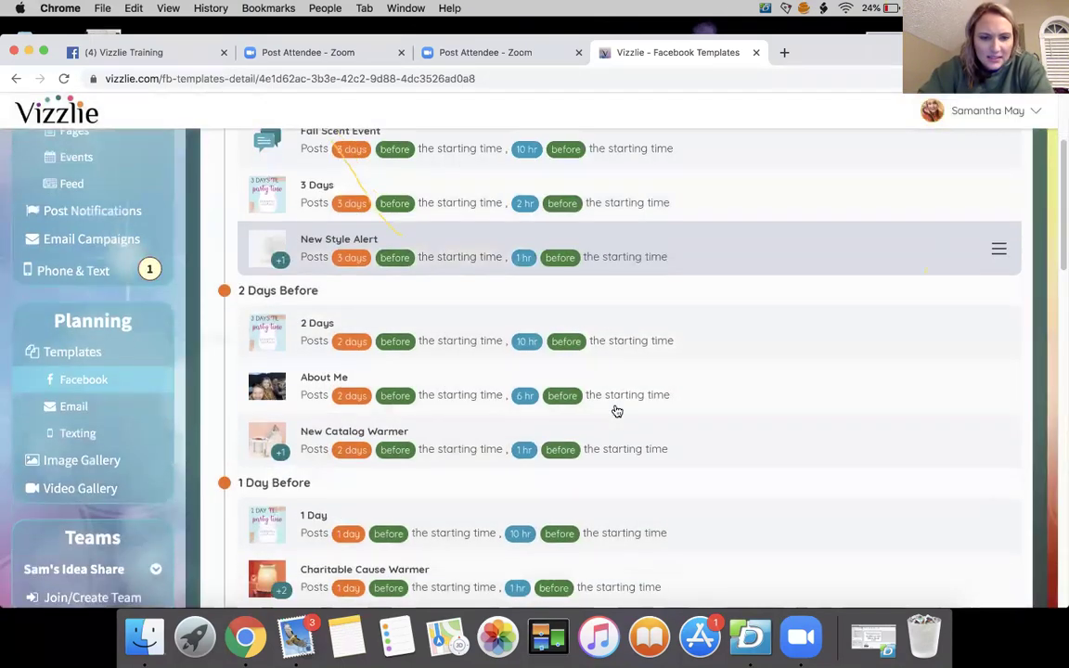
scroll(618, 412, down, 12)
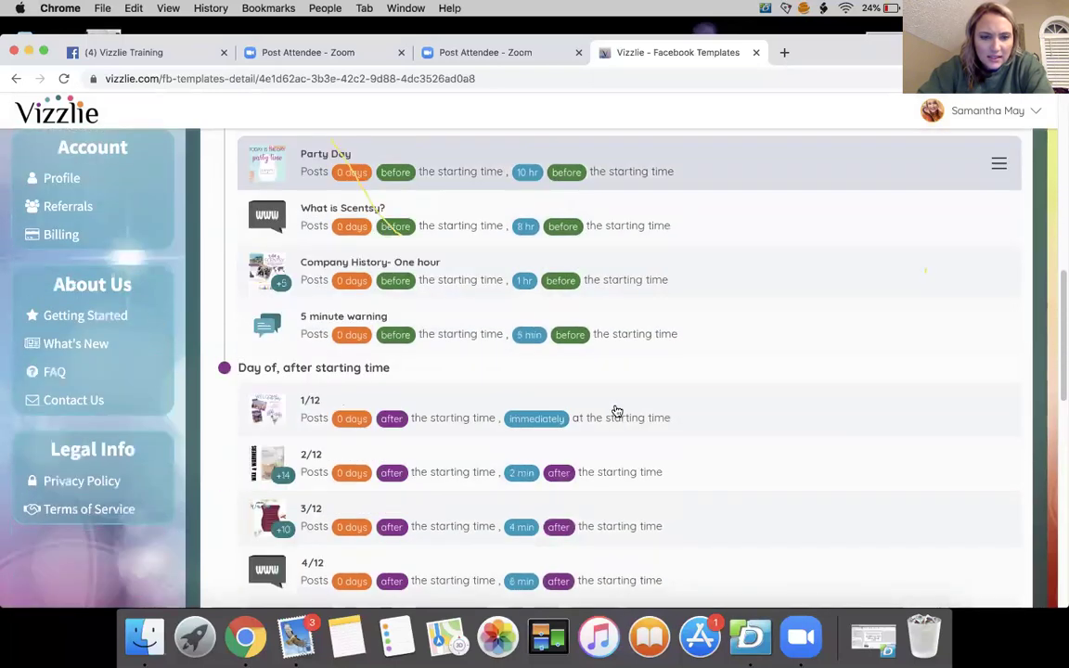
scroll(617, 412, down, 9)
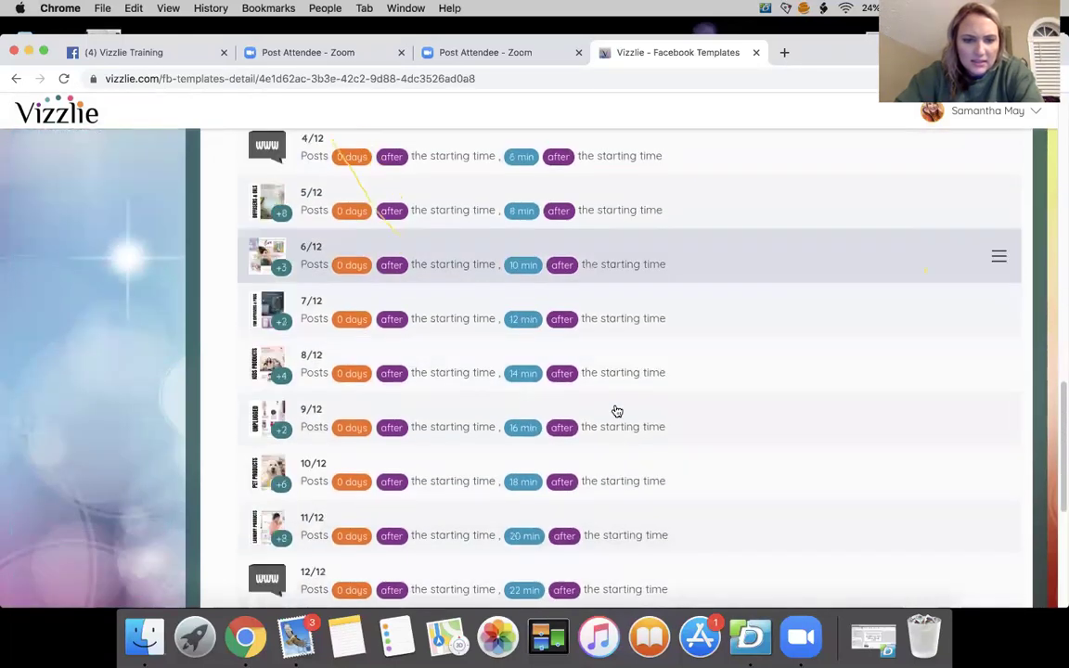
scroll(617, 411, down, 2)
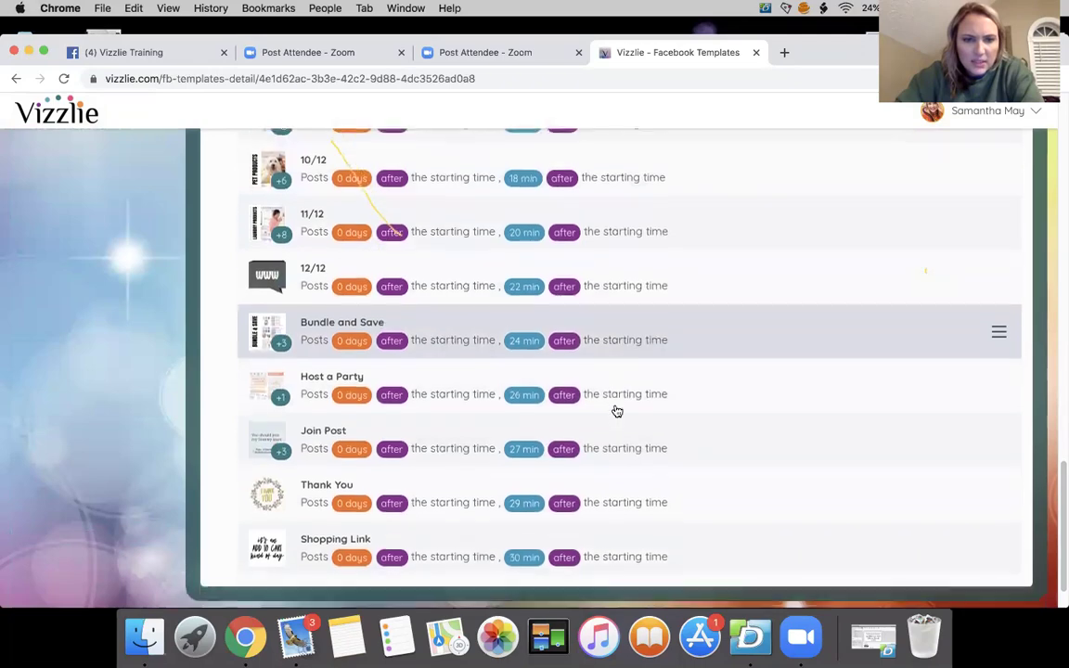
scroll(617, 411, up, 14)
scroll(617, 411, up, 18)
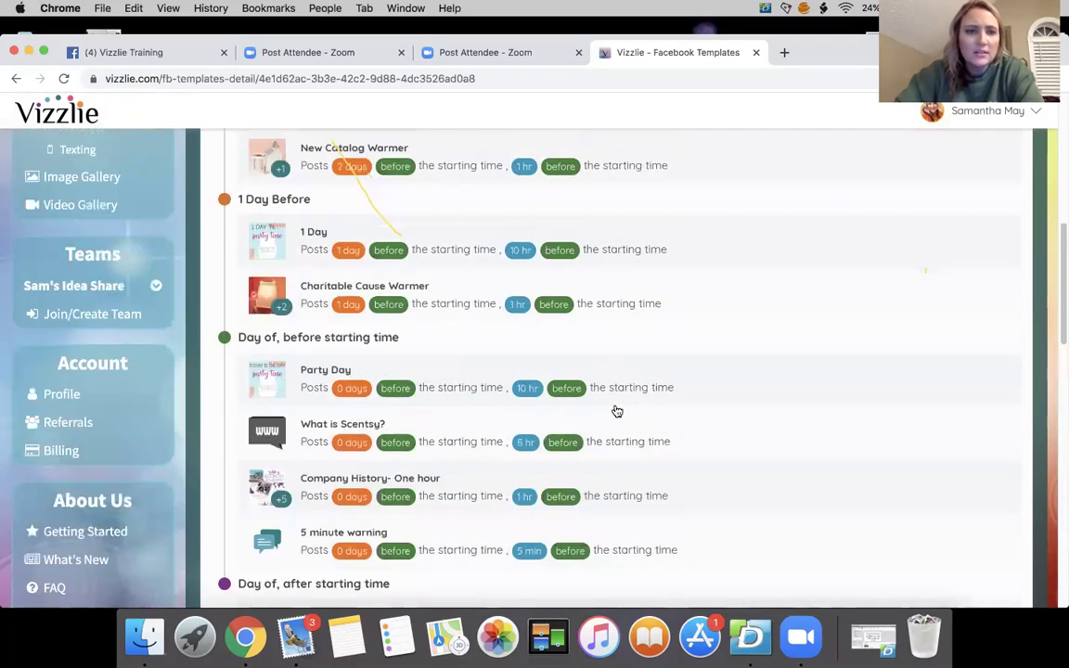
scroll(616, 410, up, 2)
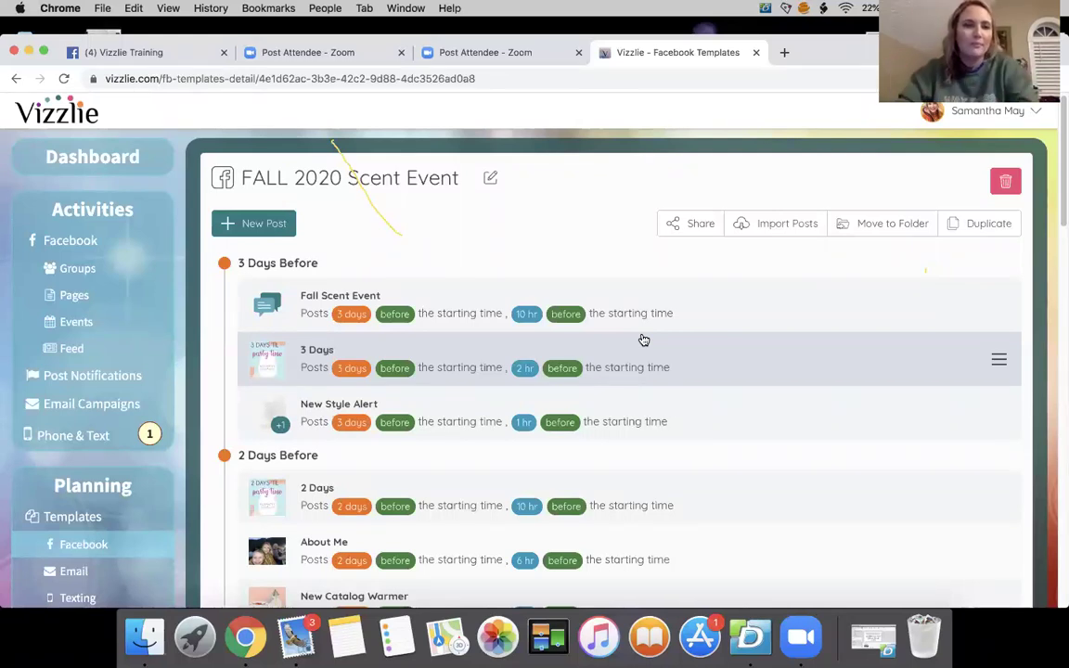
click(697, 232)
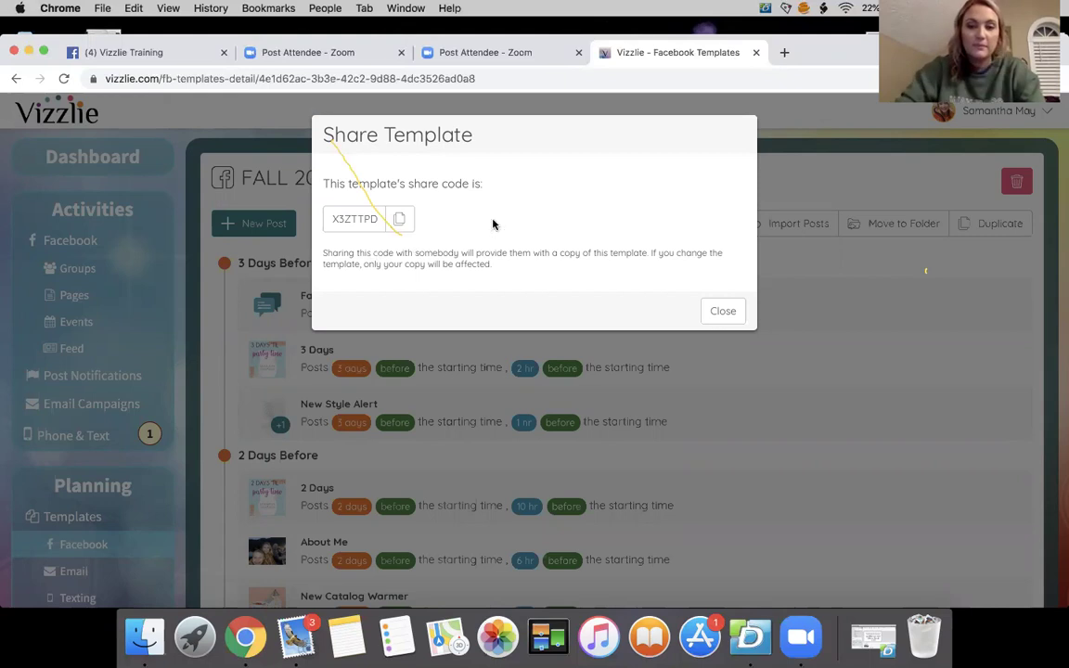
click(721, 312)
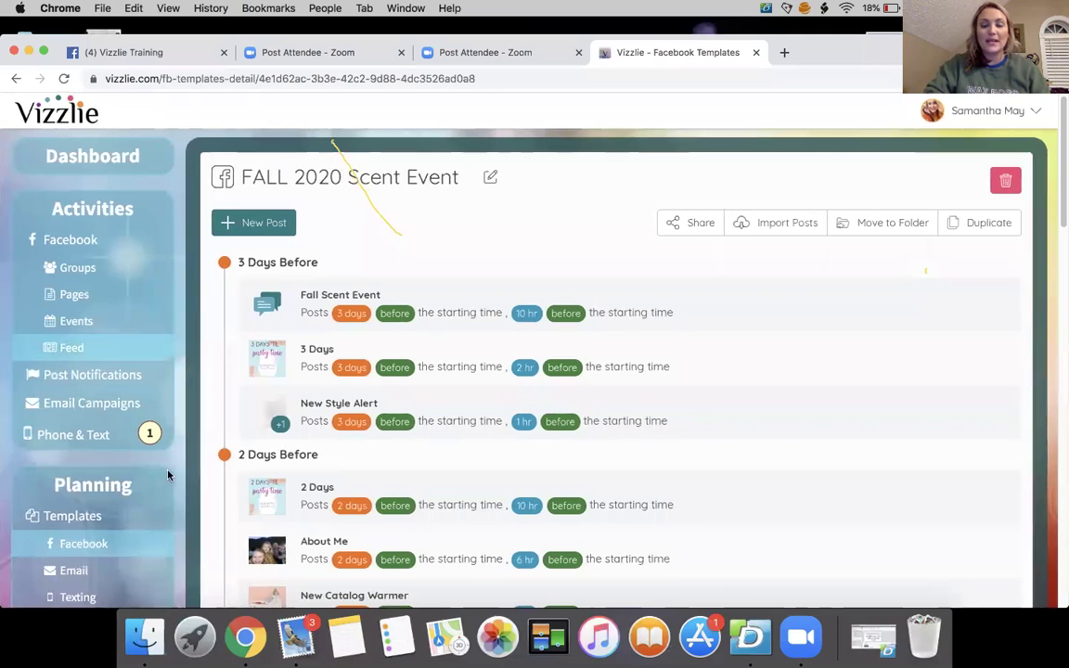
Examine how the template's posts are timed before and after the starting time, including the numbered 1/12 to 12/12 party posts.
scroll(393, 505, down, 5)
scroll(408, 483, up, 3)
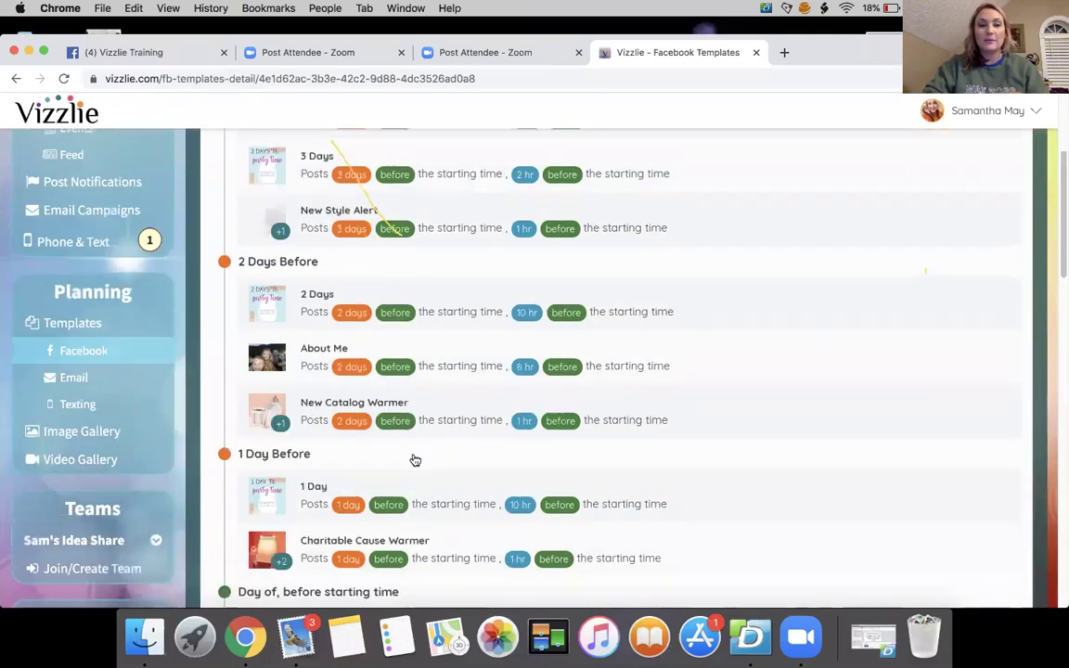
scroll(415, 461, up, 2)
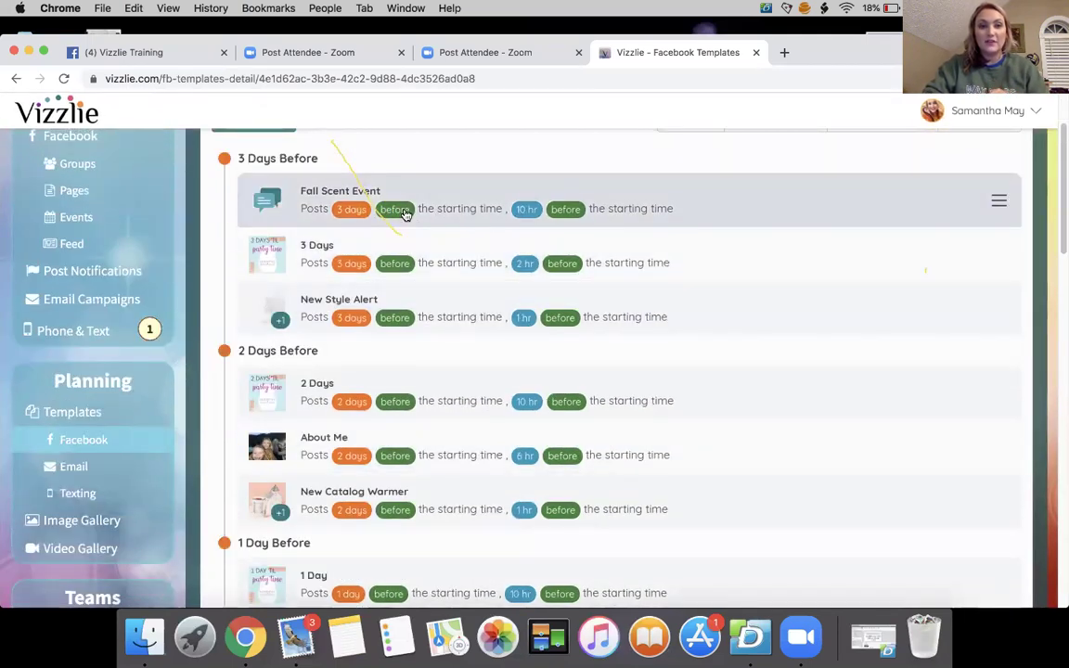
scroll(506, 298, down, 8)
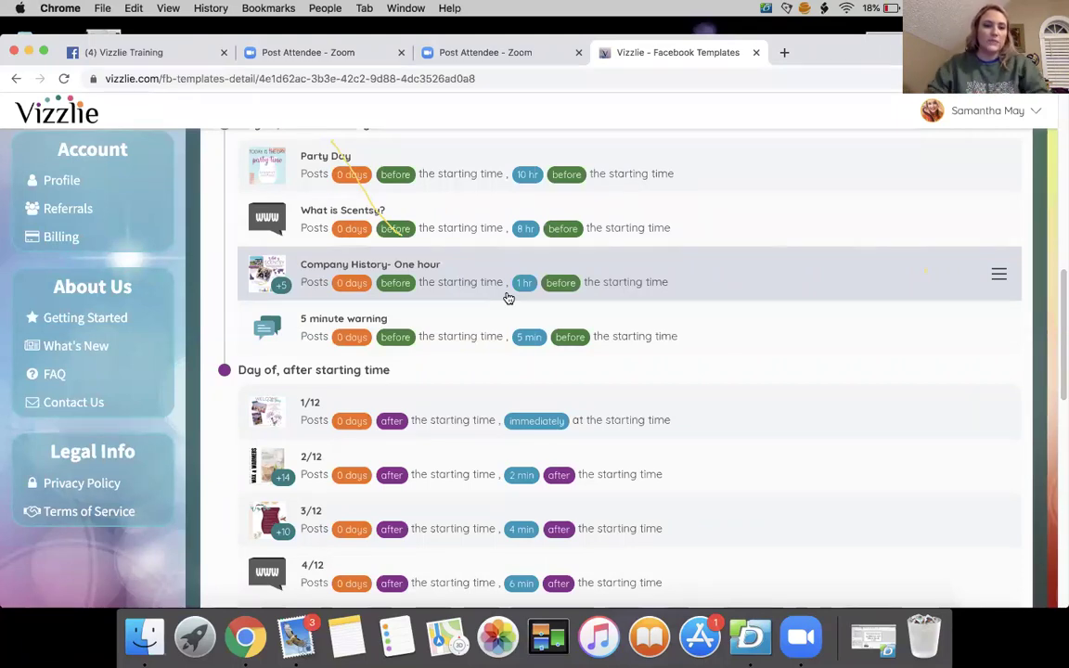
scroll(509, 298, down, 2)
scroll(509, 298, down, 1)
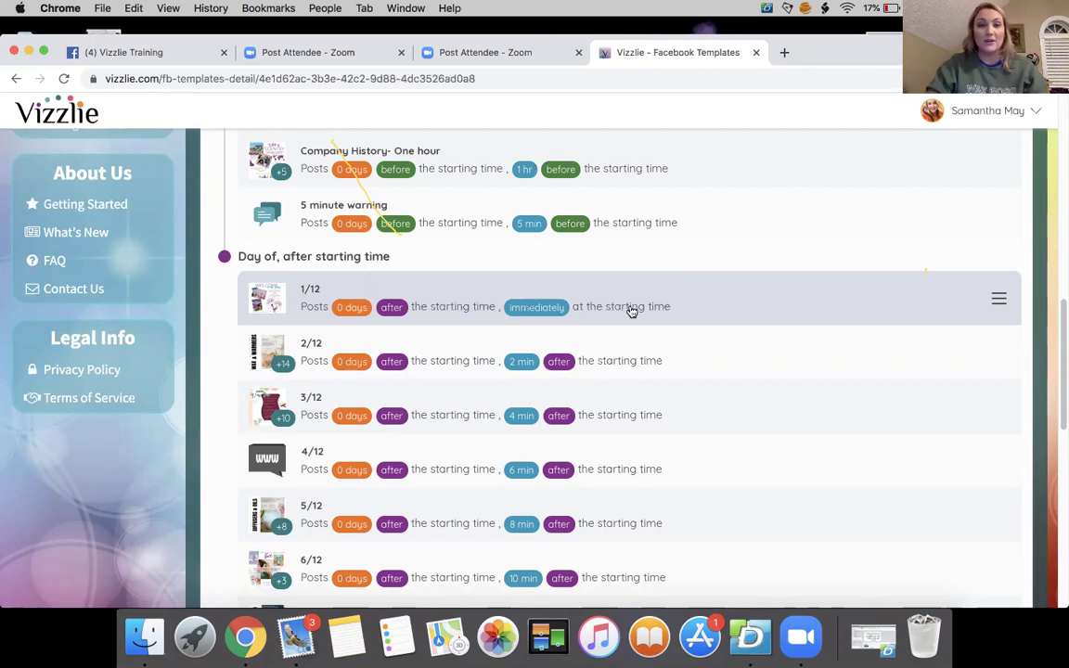
scroll(640, 315, down, 5)
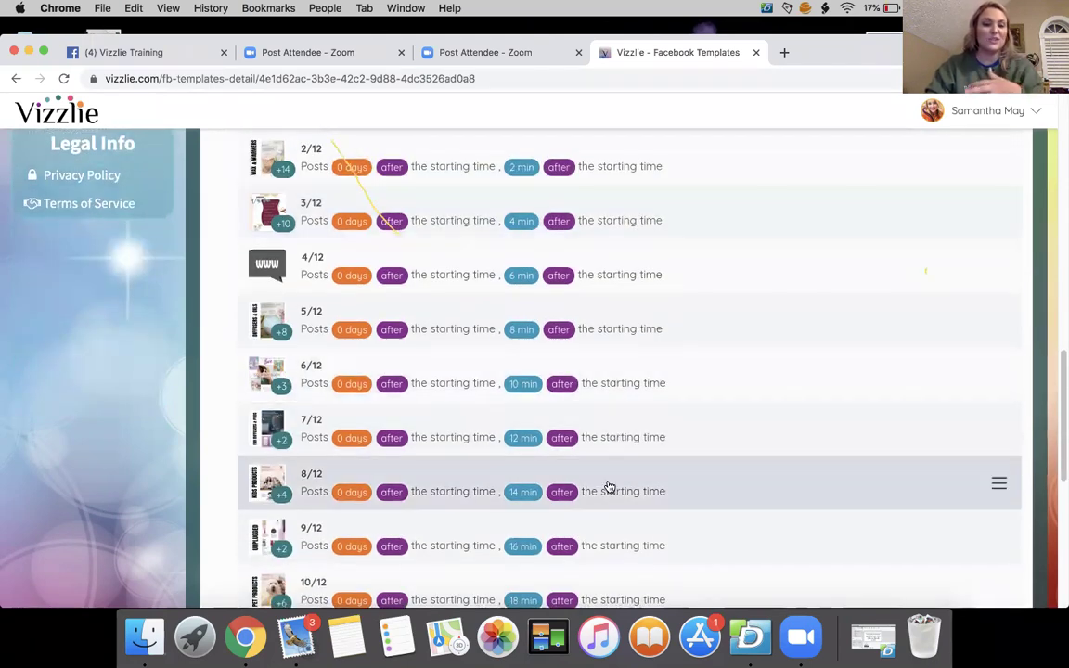
scroll(608, 501, down, 2)
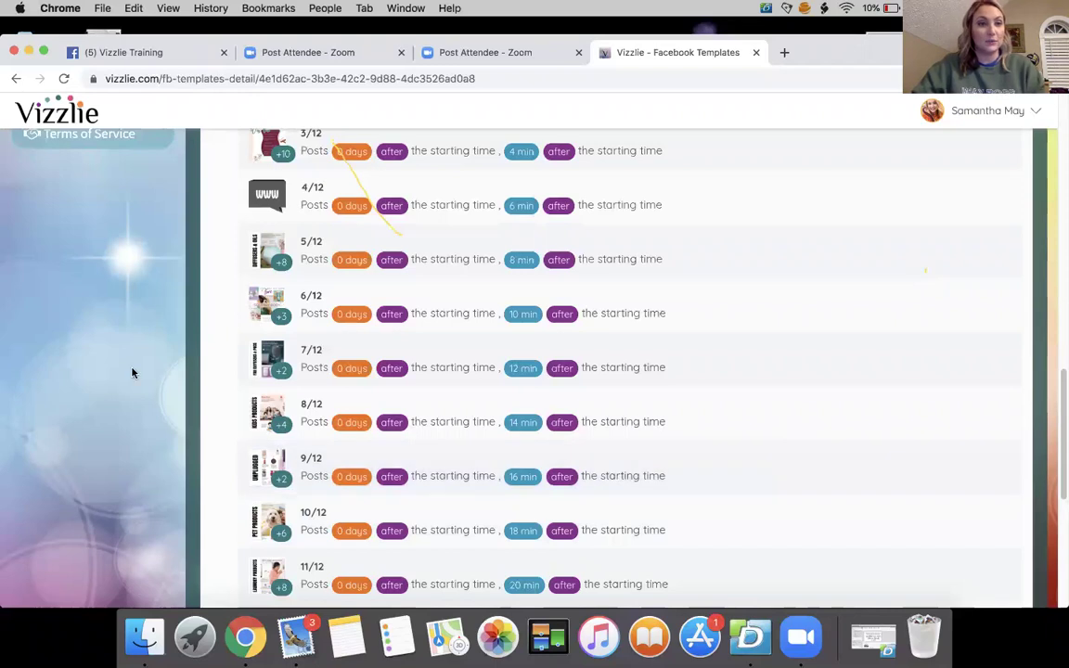
scroll(132, 373, up, 1)
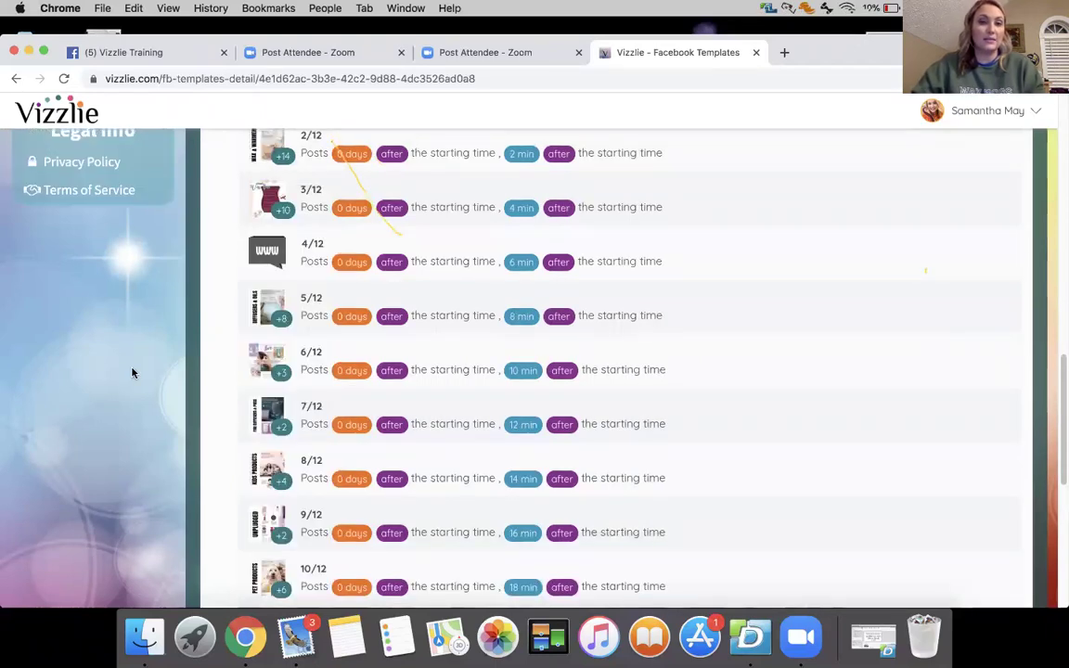
scroll(131, 373, up, 10)
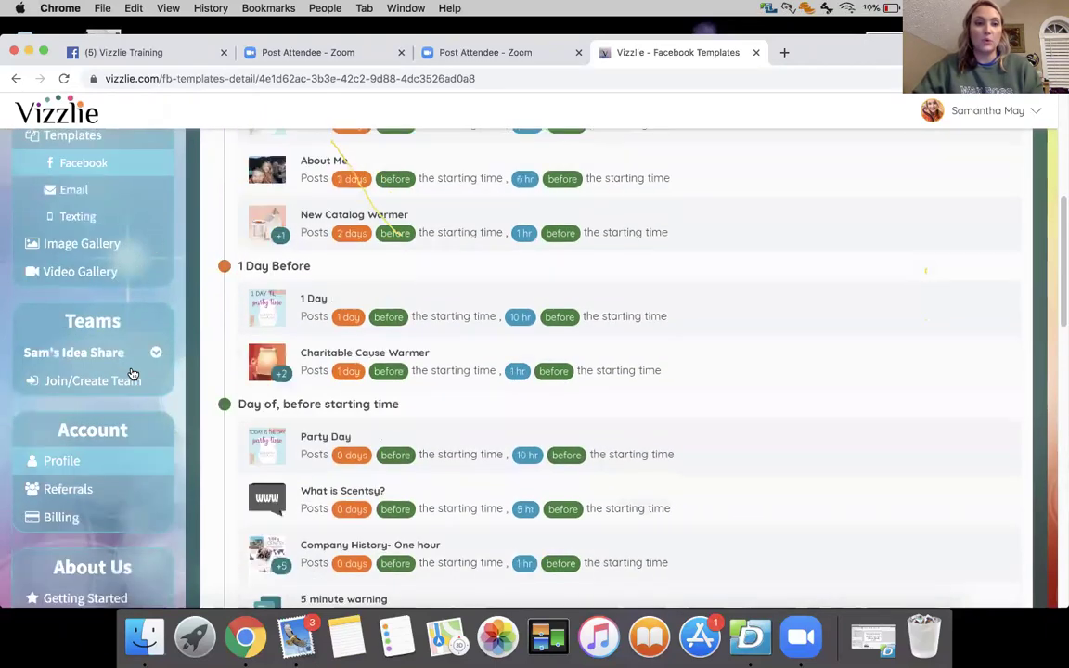
scroll(132, 373, up, 3)
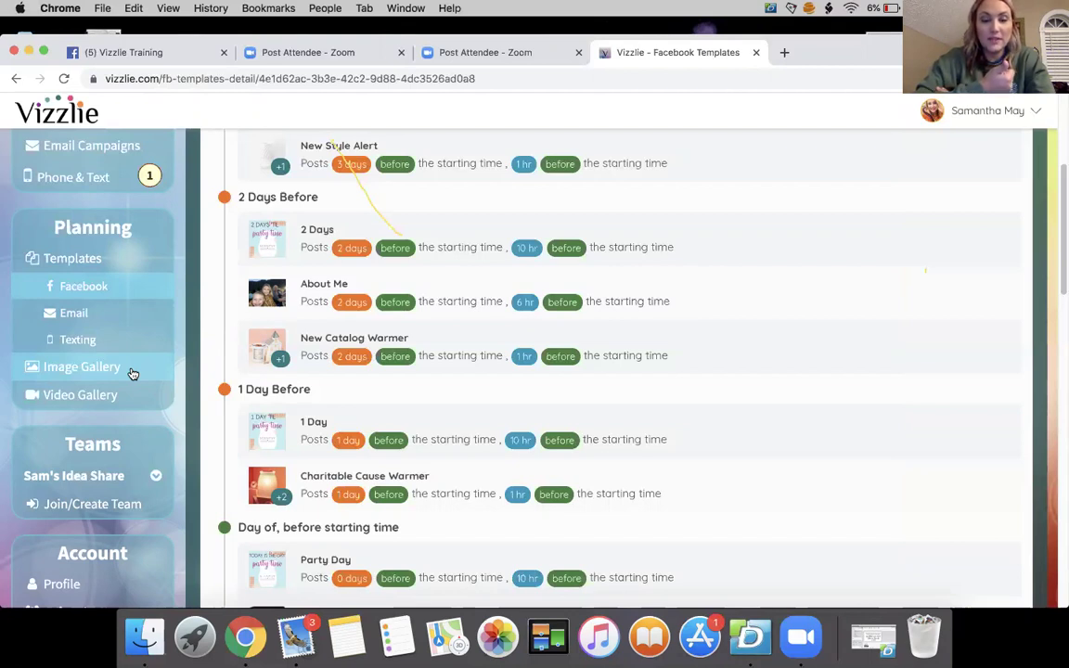
scroll(132, 373, up, 5)
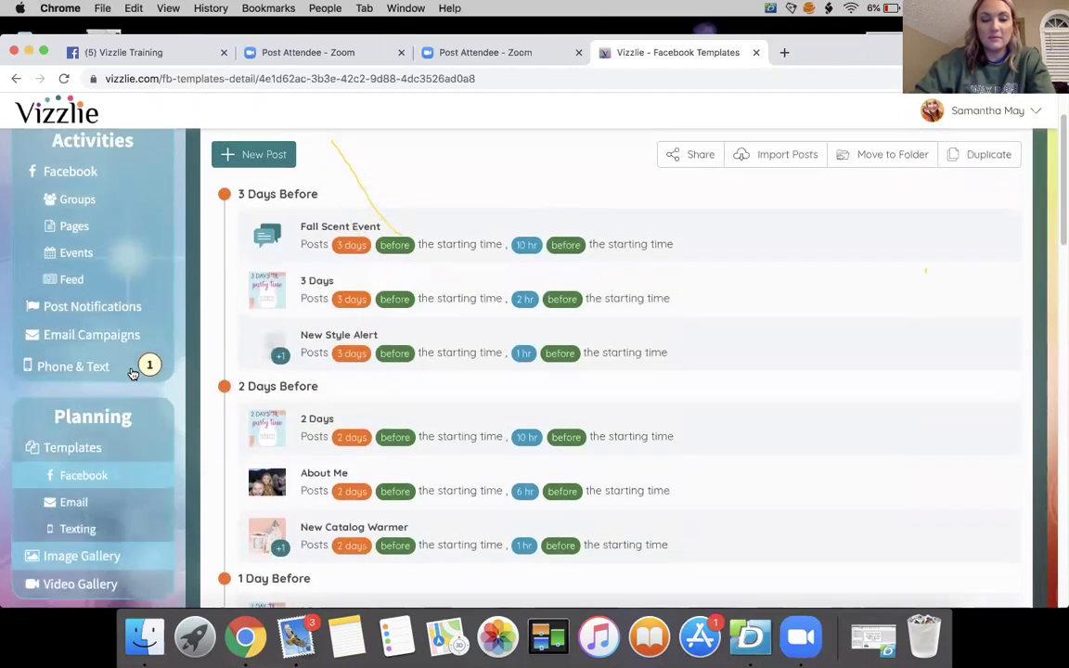
scroll(132, 373, up, 2)
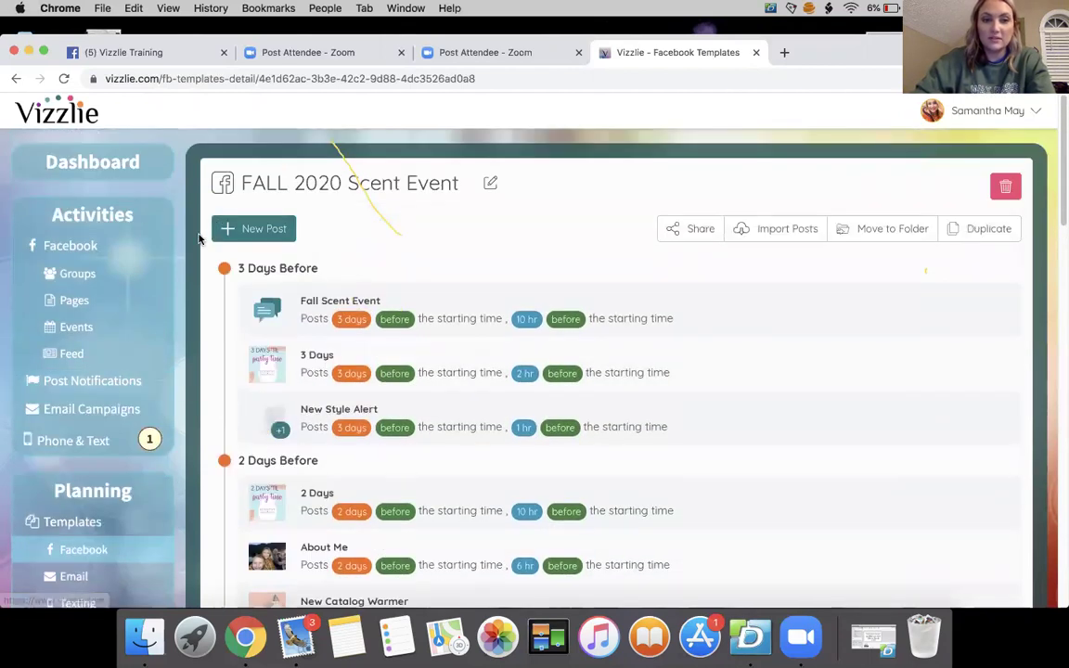
Open the Welcome To The Team! texting template and view its scheduled messages.
scroll(197, 239, down, 1)
scroll(198, 238, down, 2)
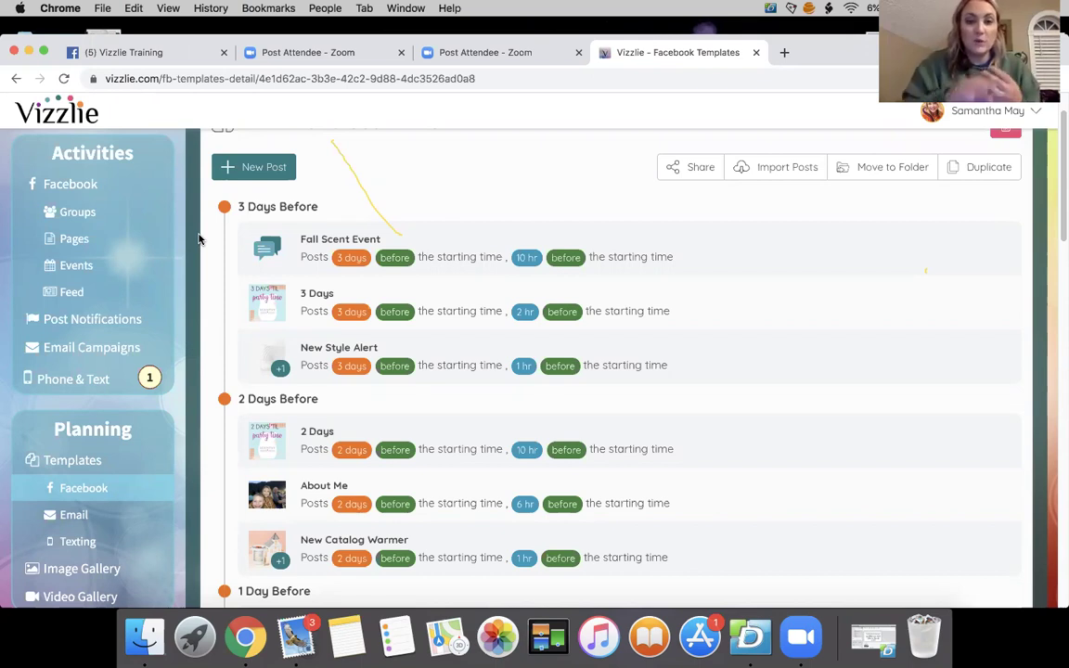
scroll(198, 240, down, 1)
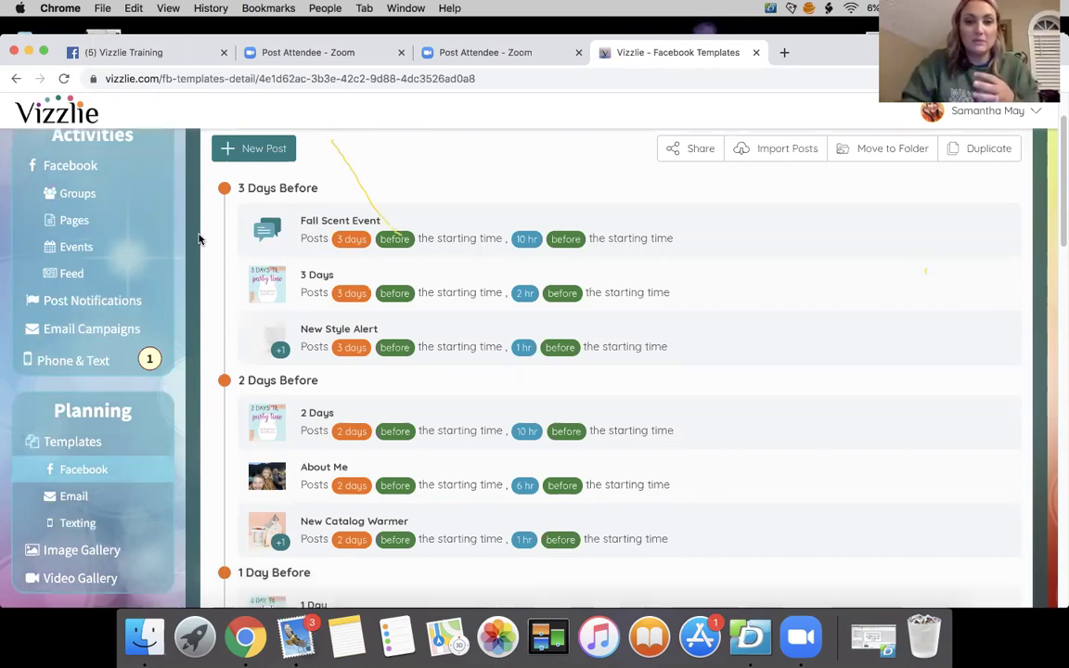
scroll(333, 319, down, 1)
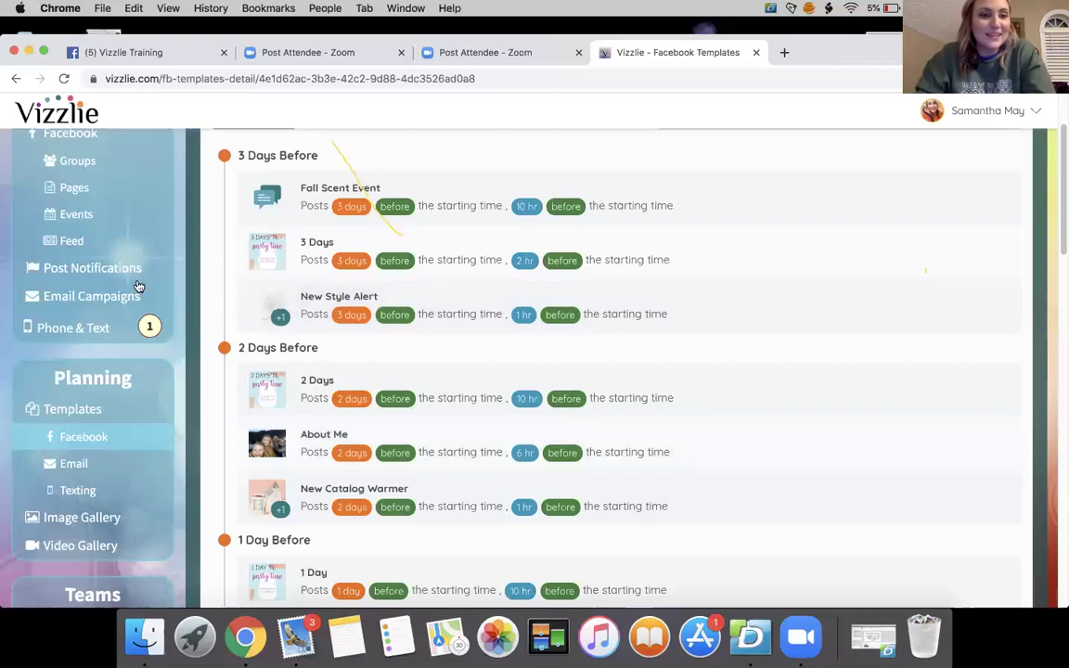
click(78, 491)
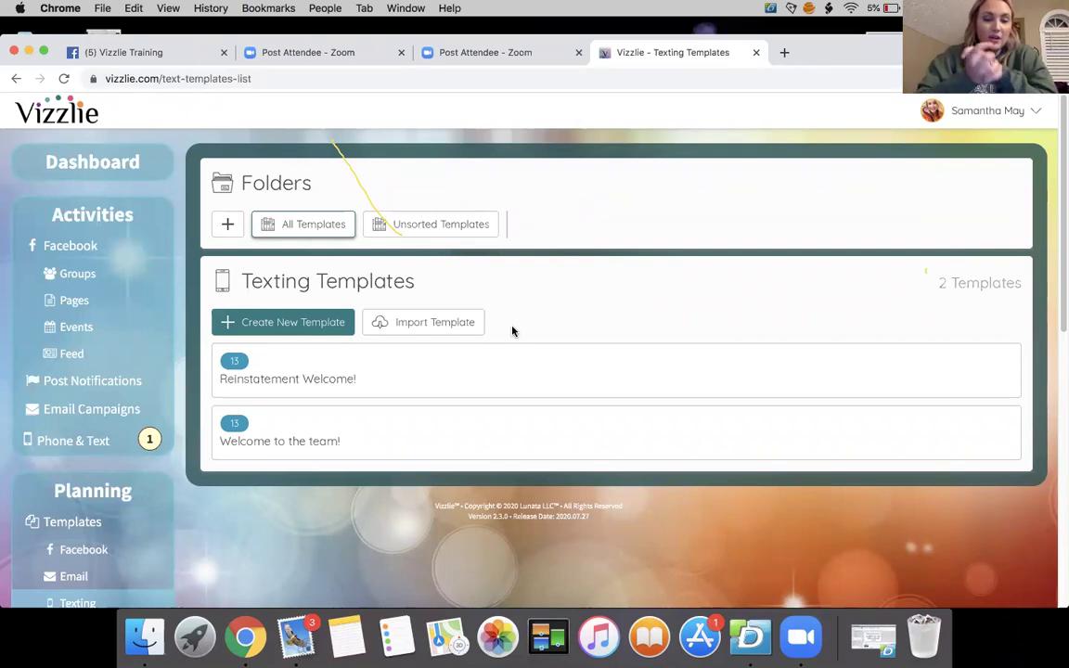
click(362, 440)
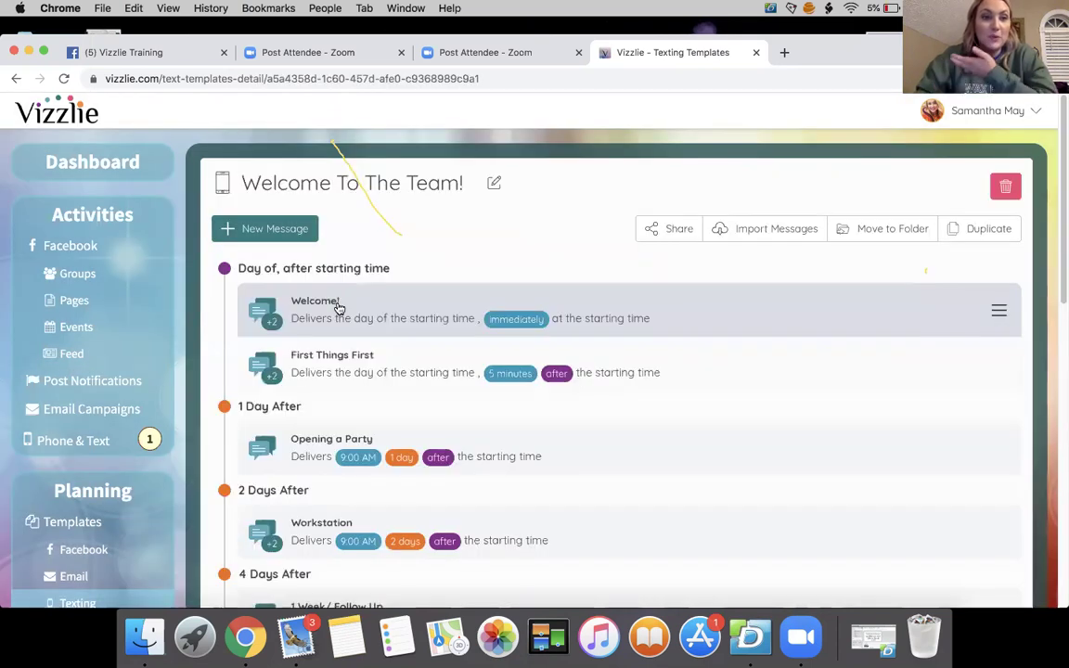
scroll(369, 325, down, 2)
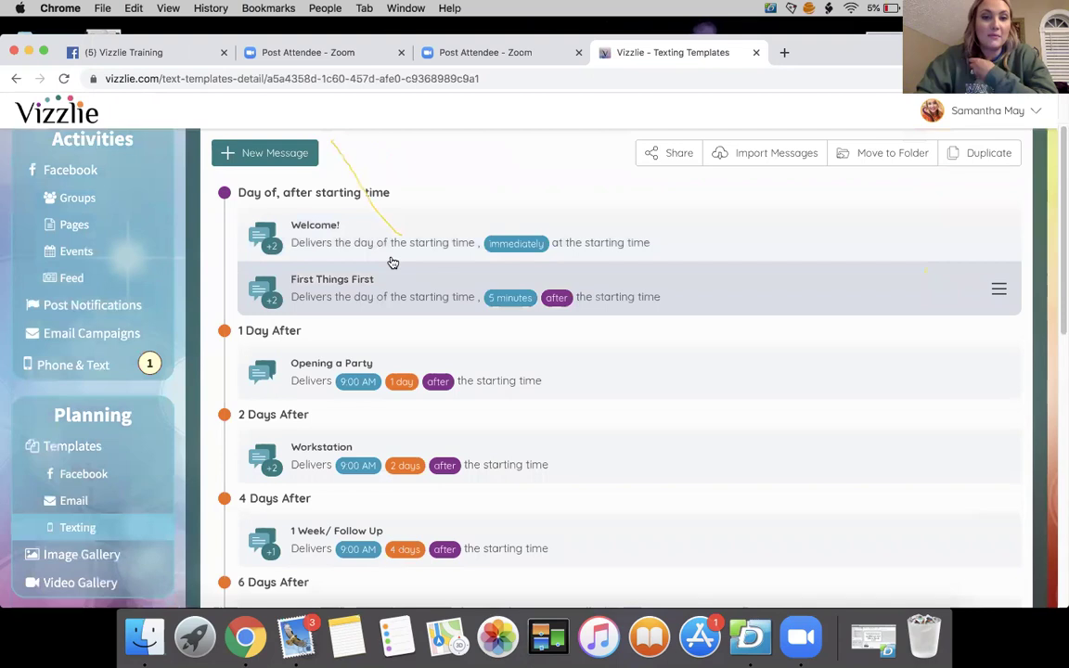